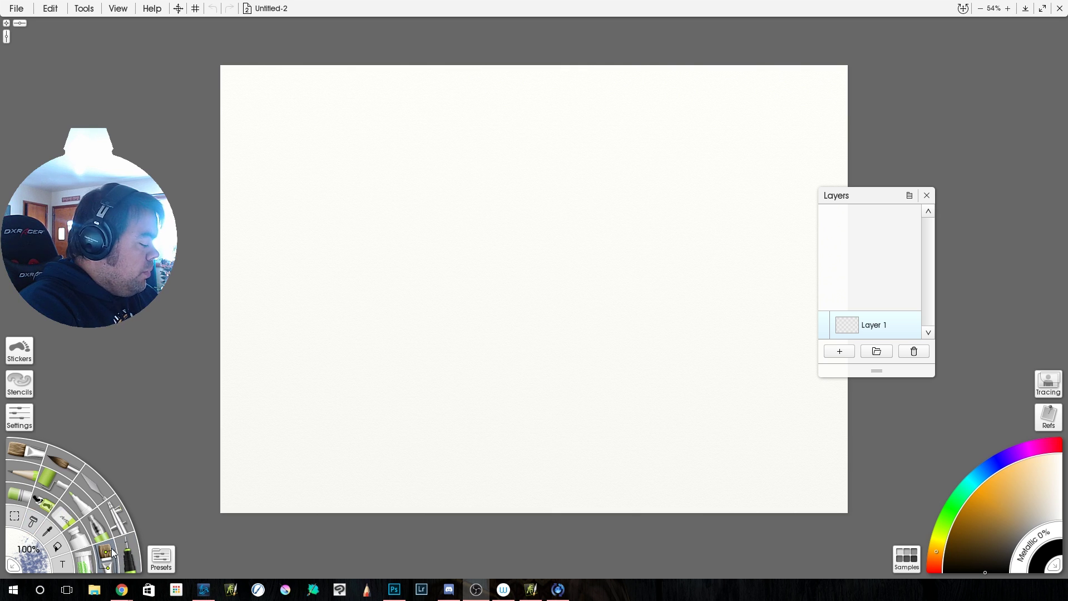
Open the Presets, show the Custom Brush group, and start adding a new group.
click(161, 560)
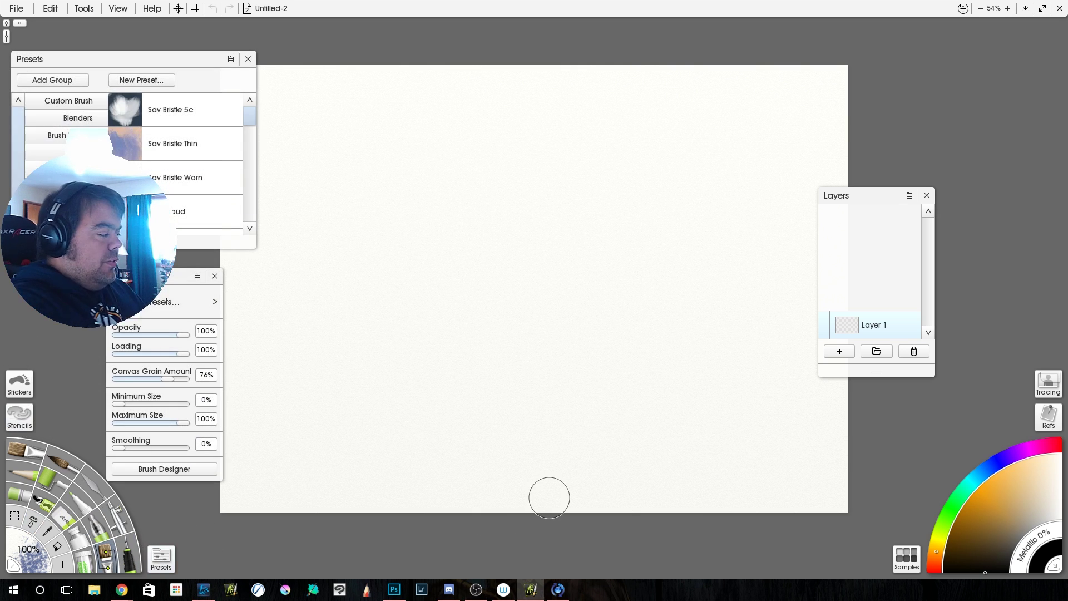
click(92, 102)
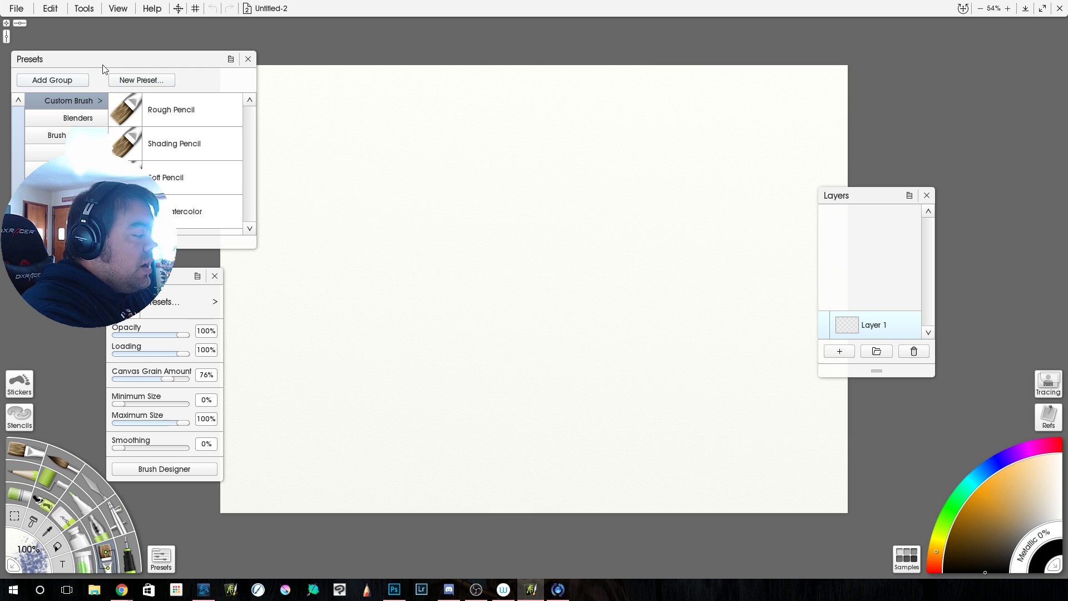
click(65, 81)
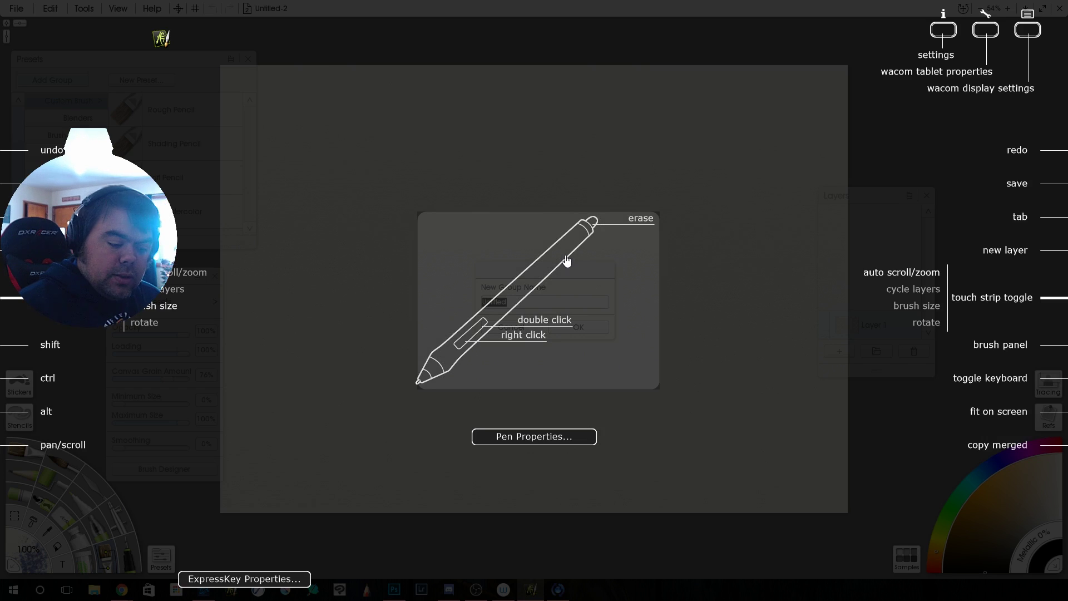
Name the new preset group 'TDP Set' using the on-screen keyboard and confirm it.
key(ctrl+super+o)
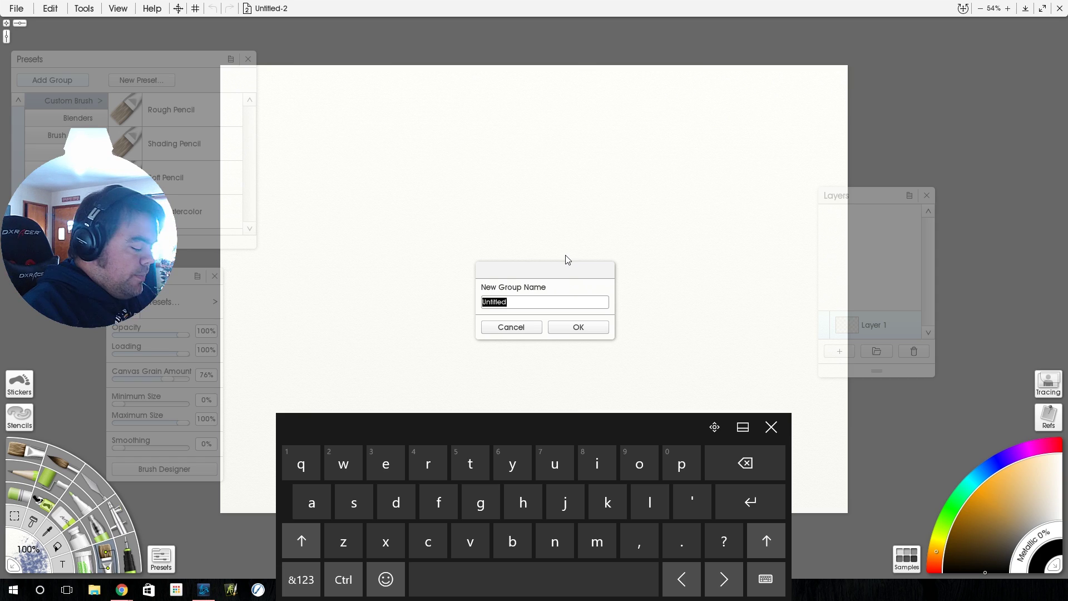
click(470, 462)
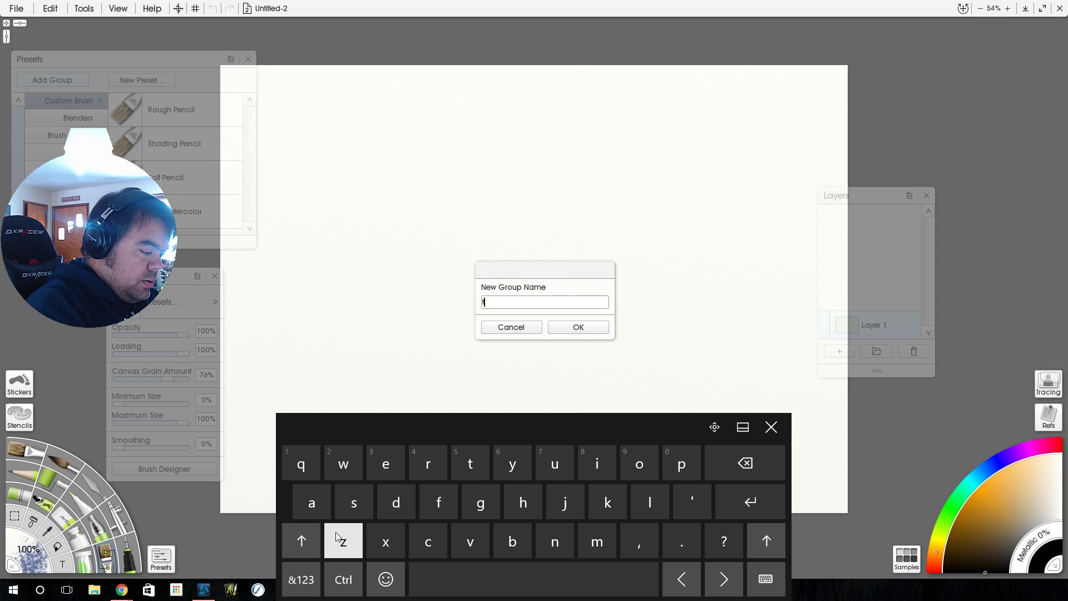
click(746, 462)
click(301, 541)
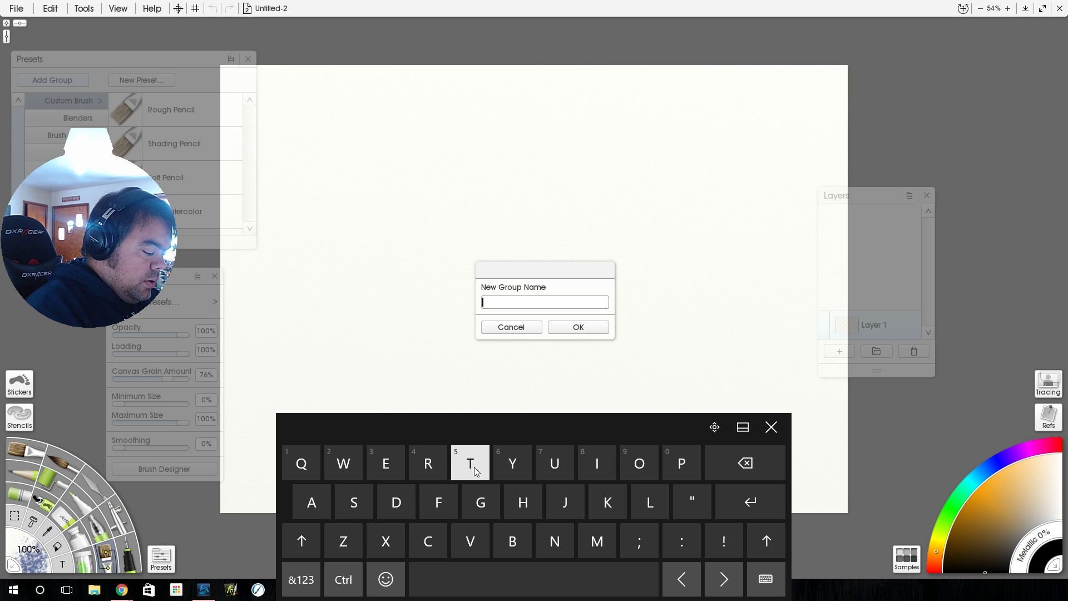
click(470, 462)
click(301, 540)
click(396, 502)
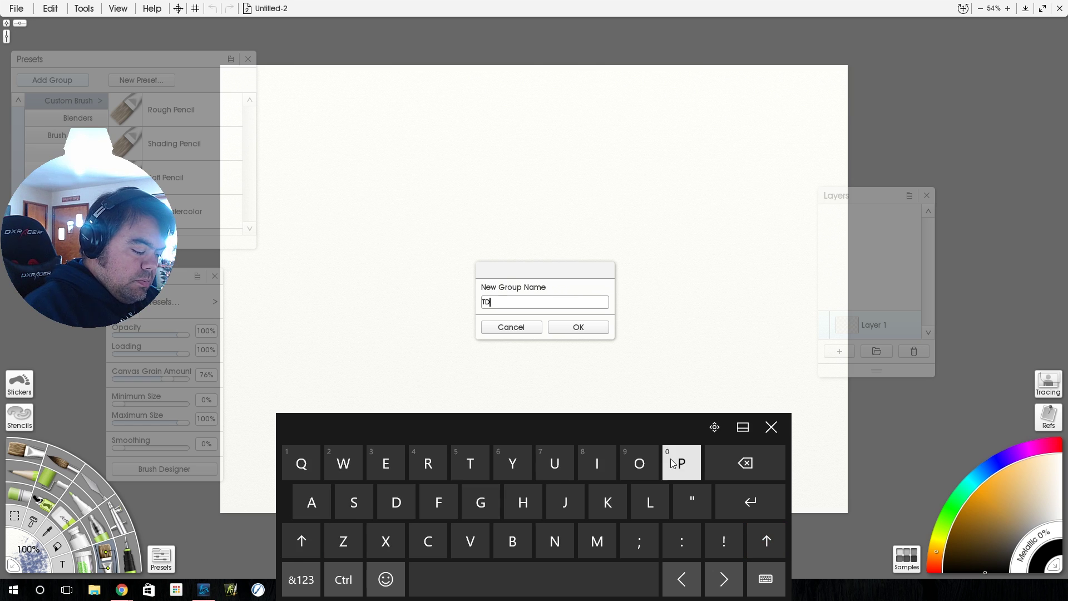
click(674, 463)
click(543, 578)
click(301, 540)
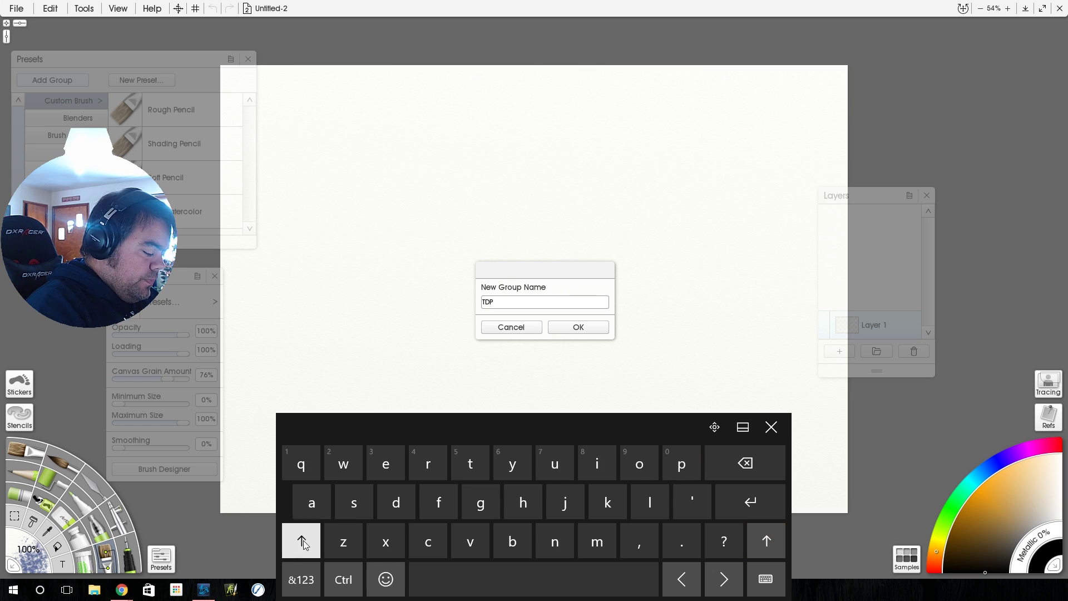
click(354, 501)
click(385, 463)
click(470, 462)
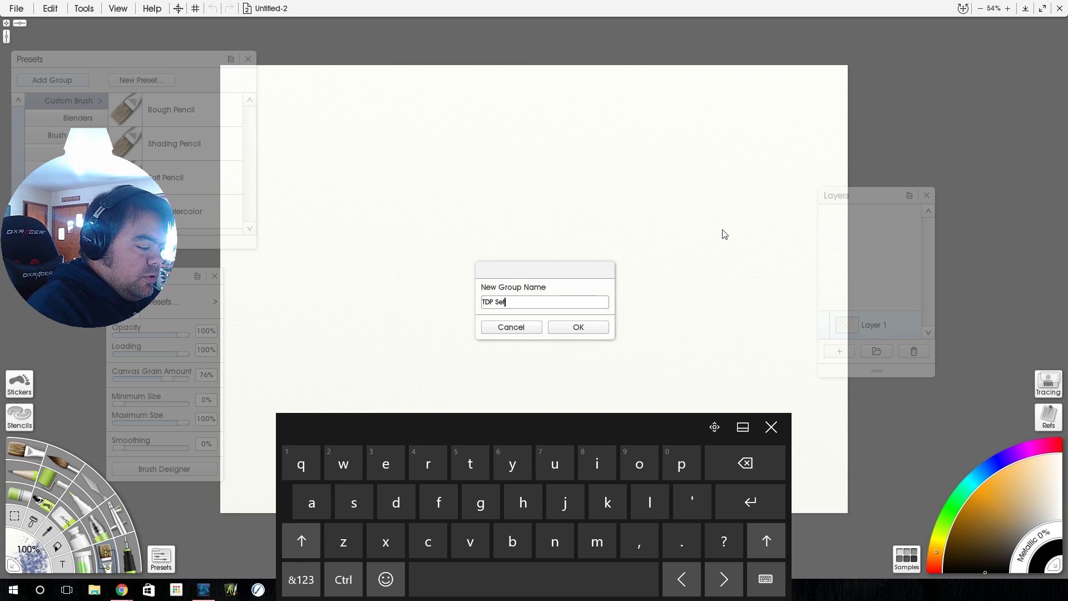
click(578, 327)
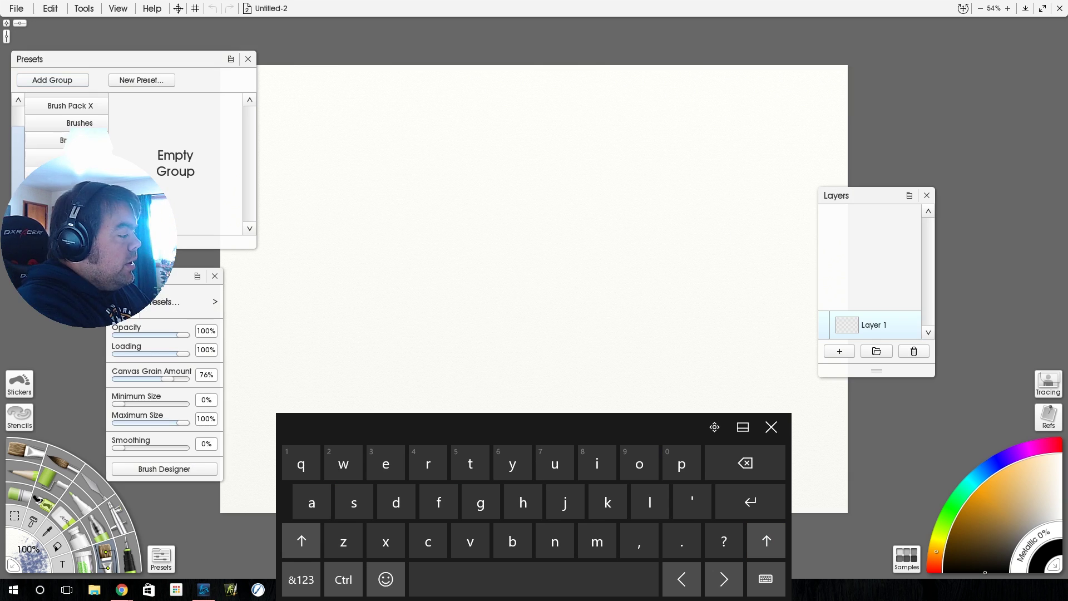
click(771, 427)
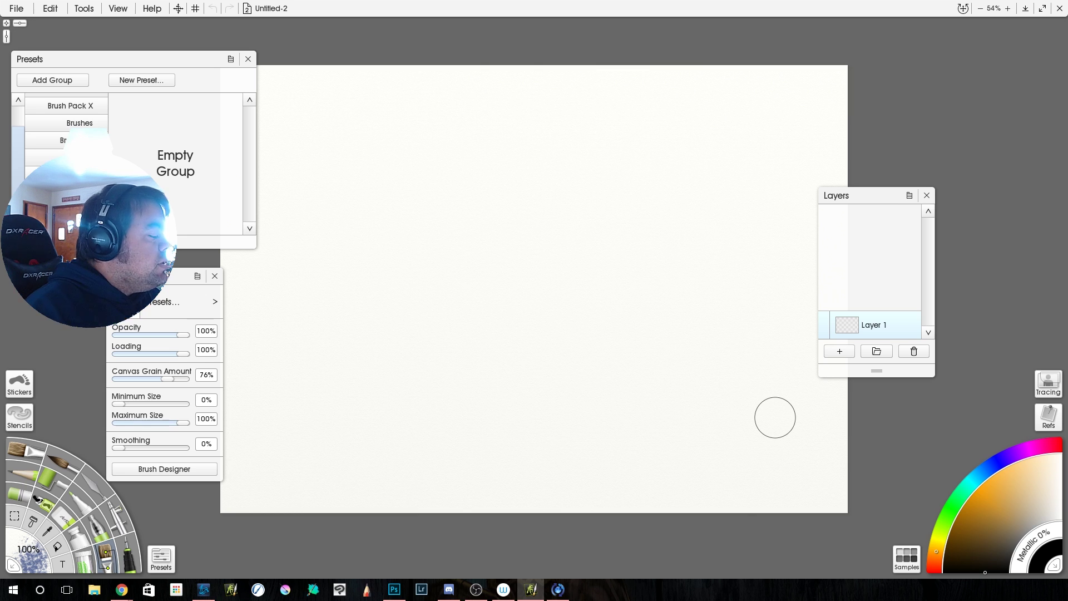
click(230, 59)
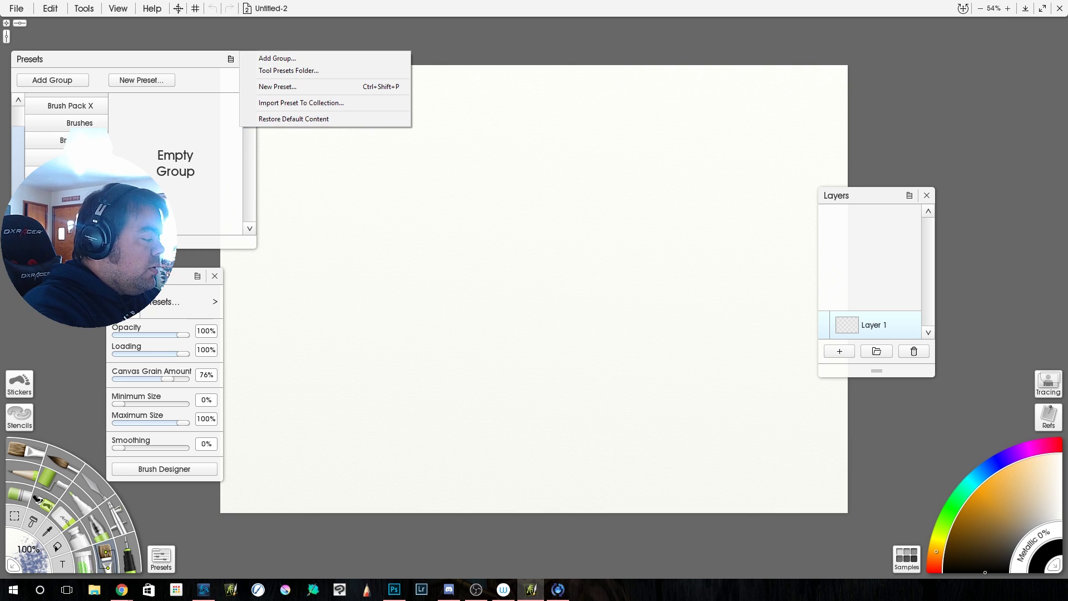
click(198, 212)
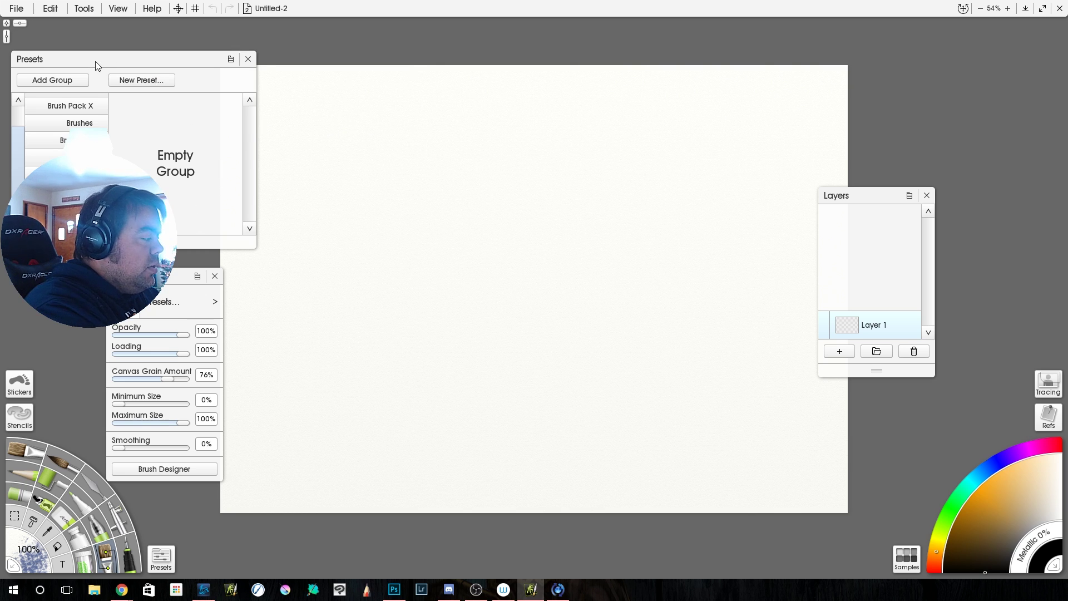
drag(98, 67, 85, 33)
Move the brush settings panel to the upper right and open the Brush Designer.
mouse_move(164, 286)
mouse_down()
mouse_move(274, 269)
mouse_move(876, 88)
mouse_move(652, 74)
mouse_up()
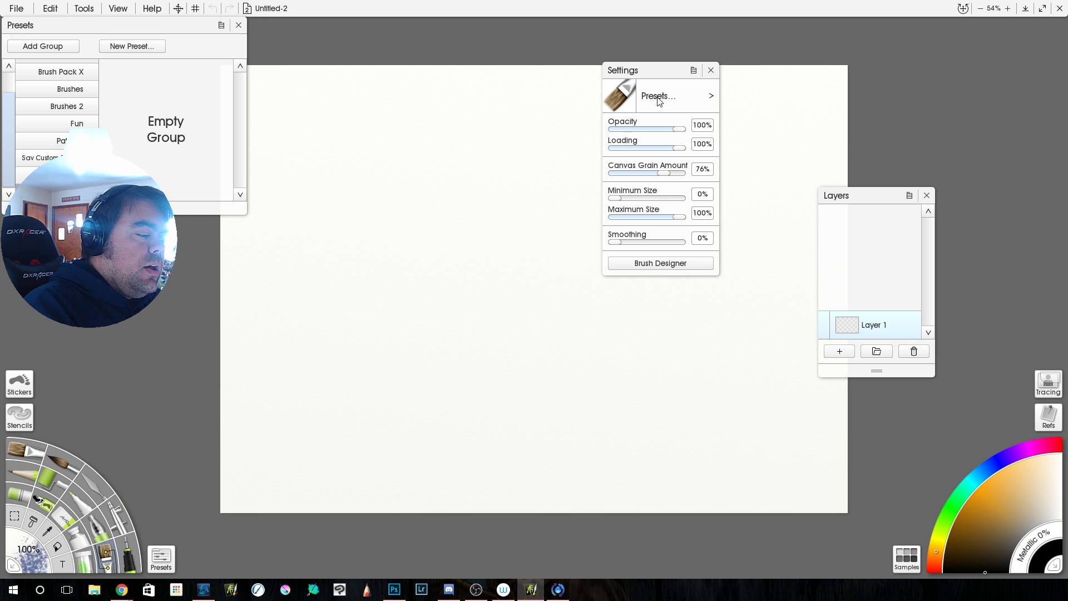
click(684, 89)
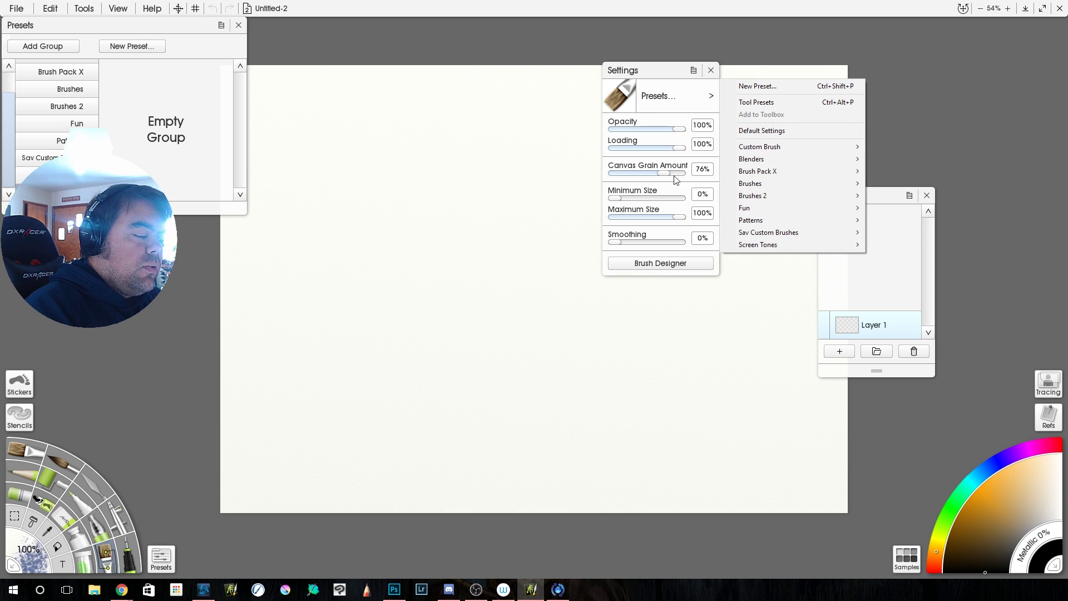
click(676, 265)
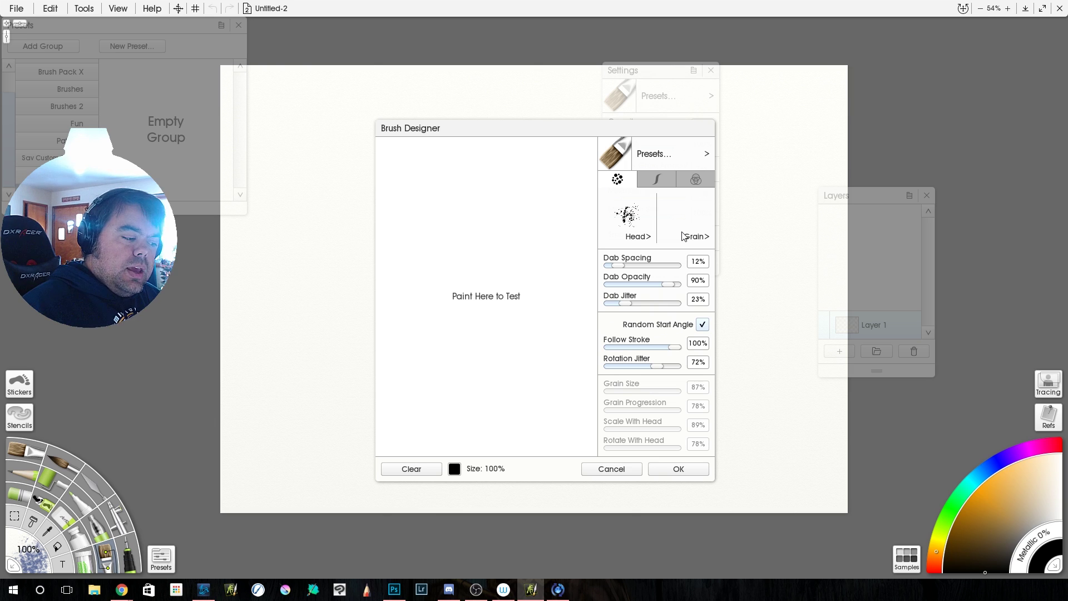
Set the brush head to WhiteCircle from the Brush Bitmaps collection and test it.
click(624, 215)
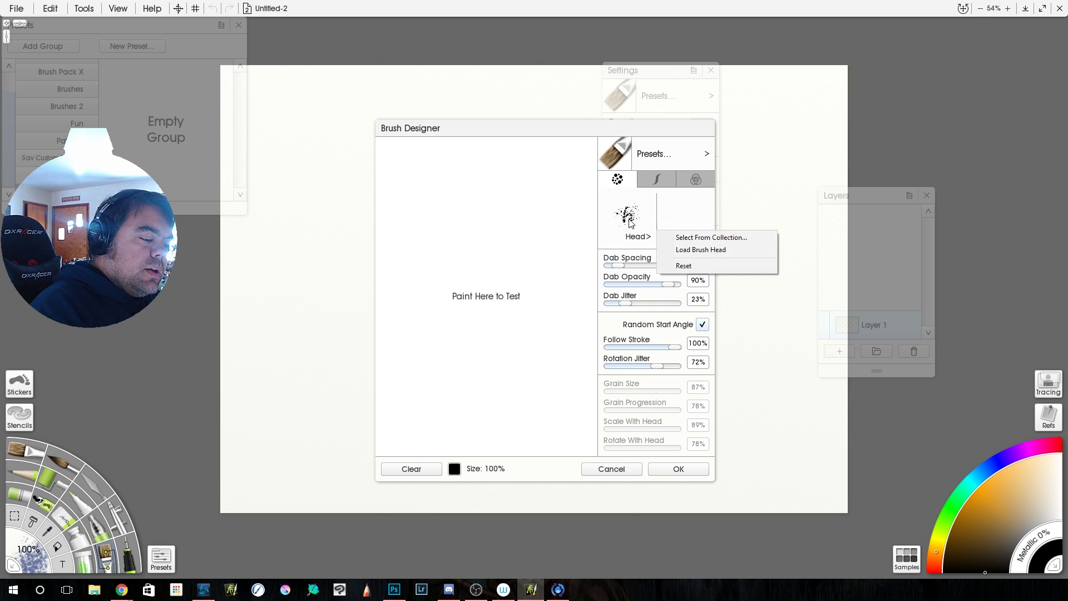
click(711, 238)
click(490, 239)
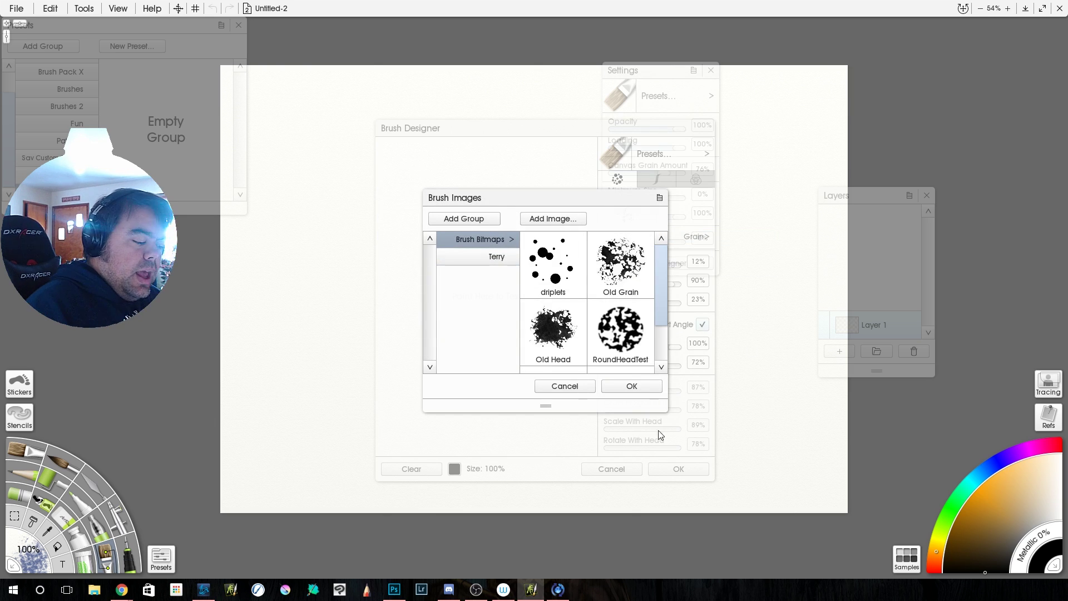
drag(661, 296, 584, 336)
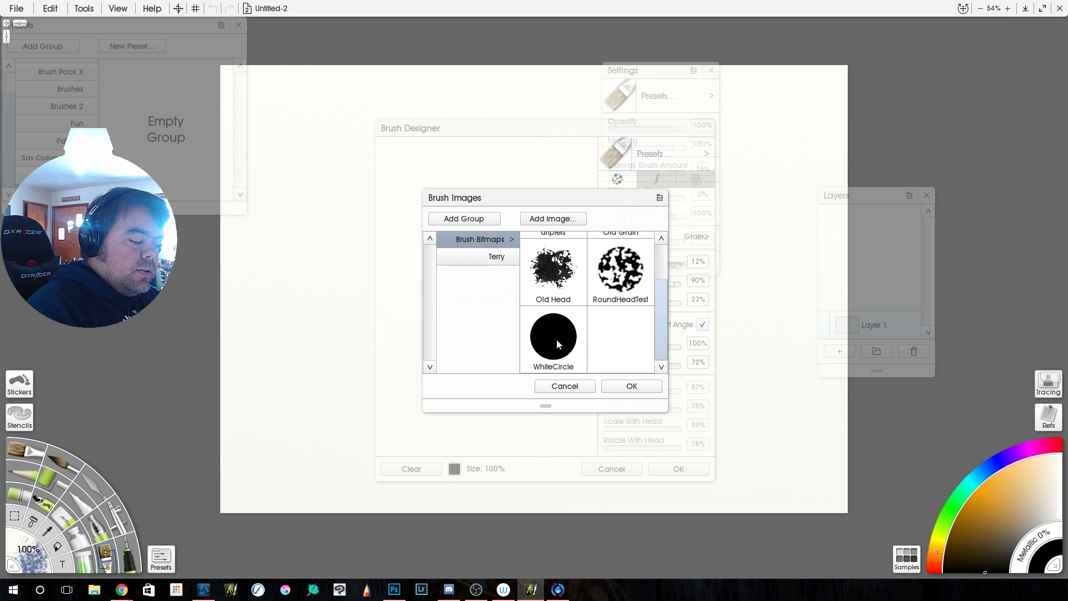
click(556, 338)
click(632, 386)
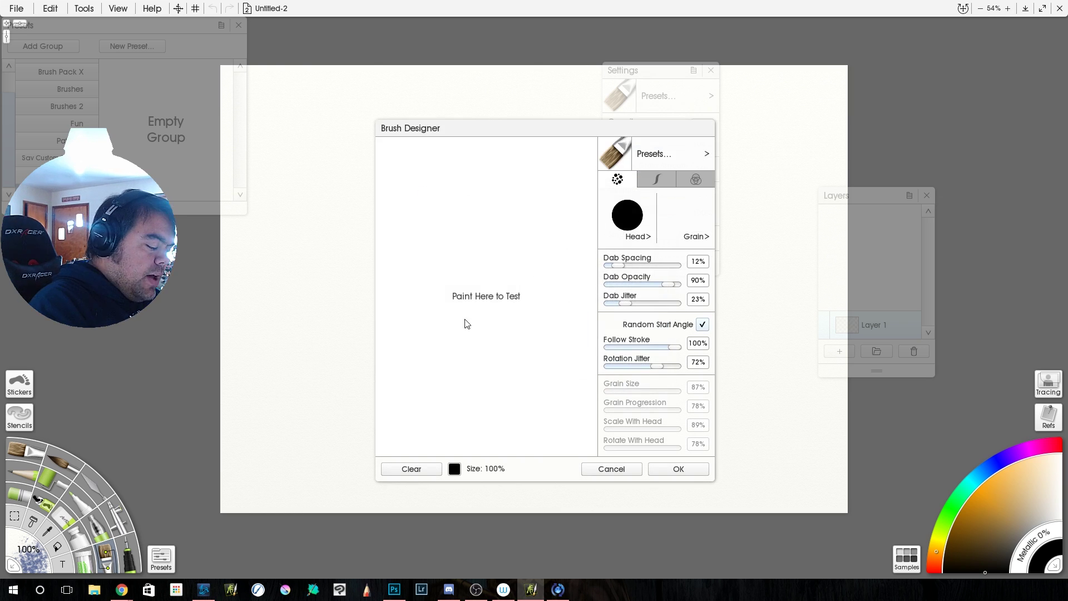
drag(476, 201, 484, 384)
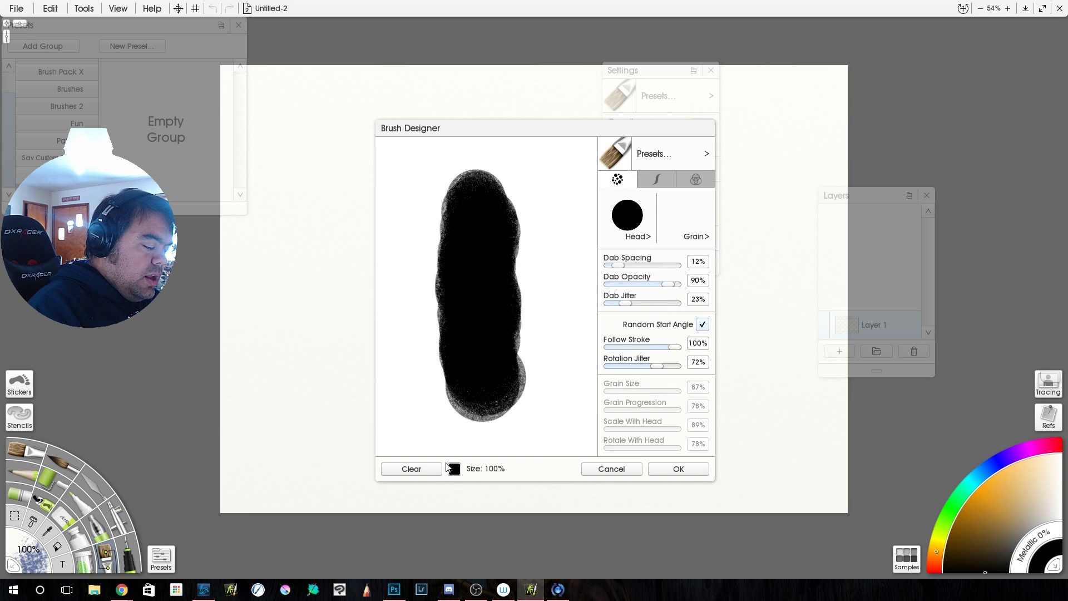
click(420, 473)
drag(491, 167, 492, 434)
click(437, 469)
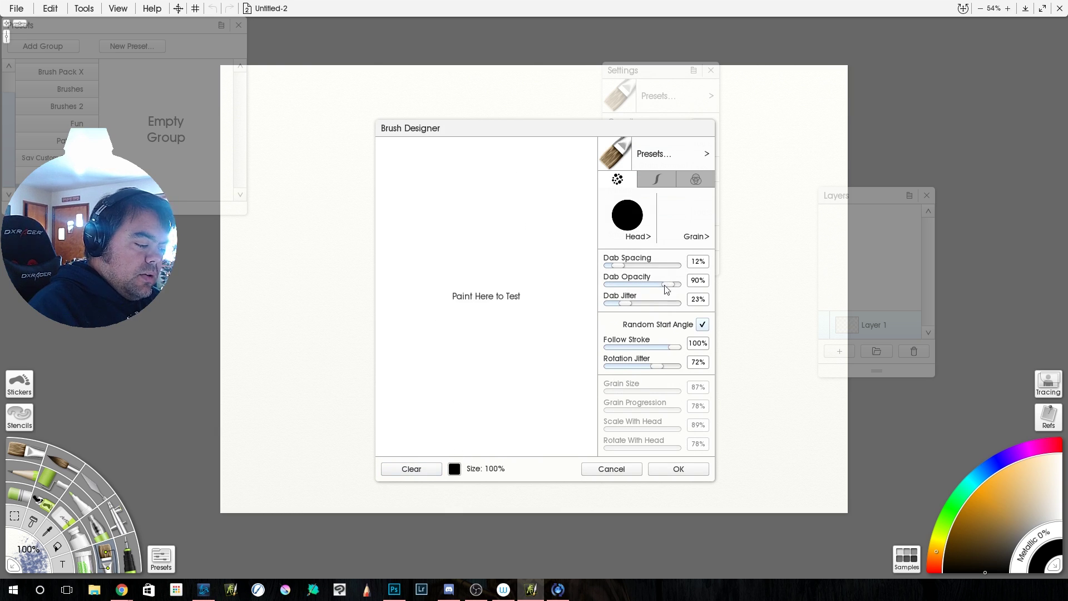
Zero follow stroke, rotation and dab jitter; set opacity 100% and spacing 86%, then stamp test dabs.
mouse_move(675, 349)
mouse_down()
mouse_move(605, 361)
mouse_move(576, 391)
mouse_up()
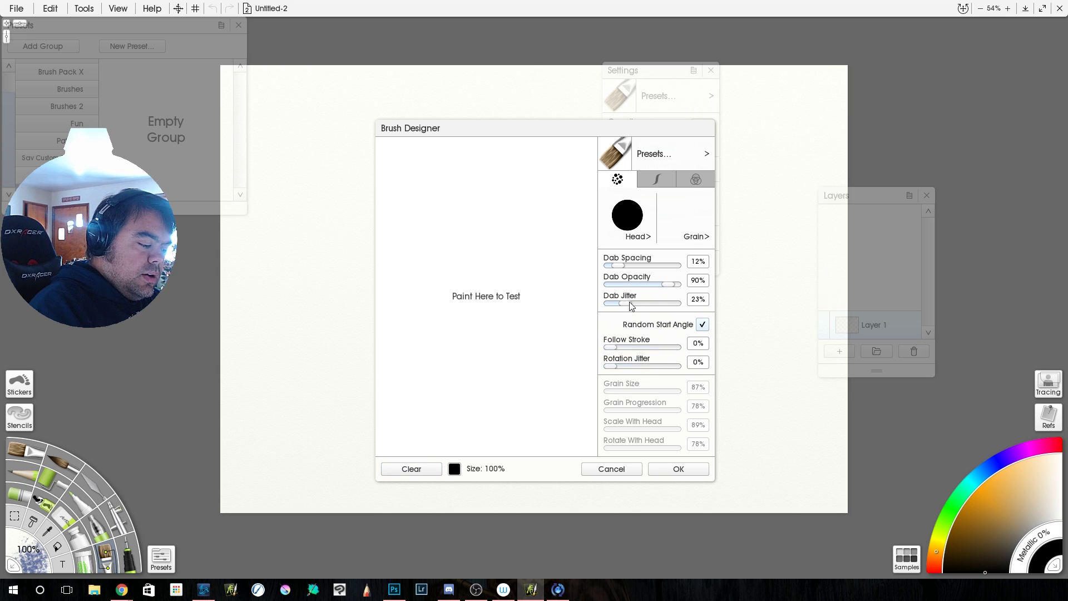
drag(631, 306, 570, 334)
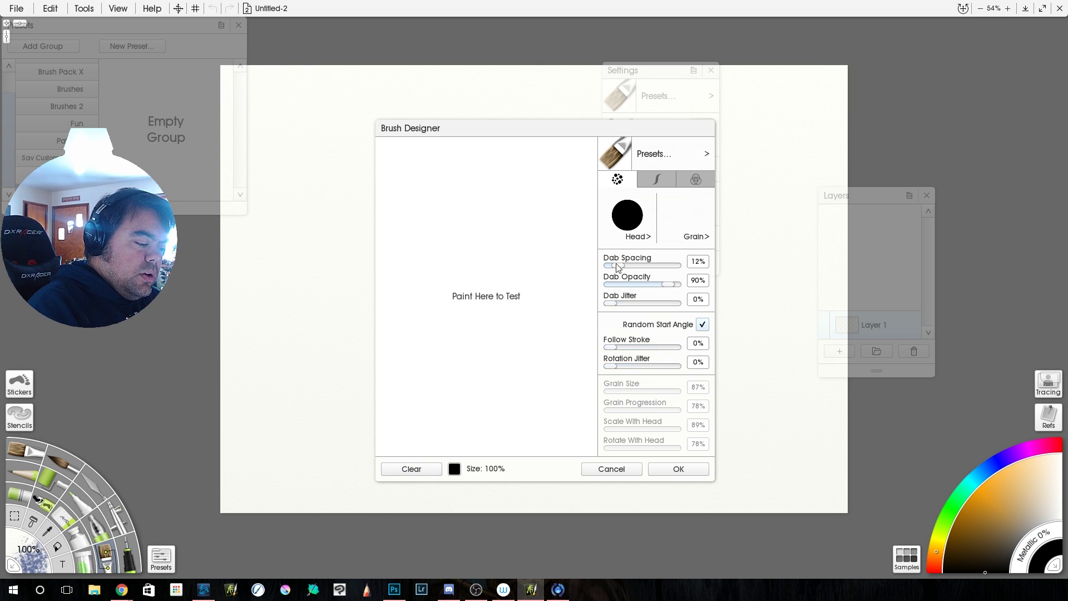
drag(672, 284, 683, 285)
drag(618, 265, 667, 267)
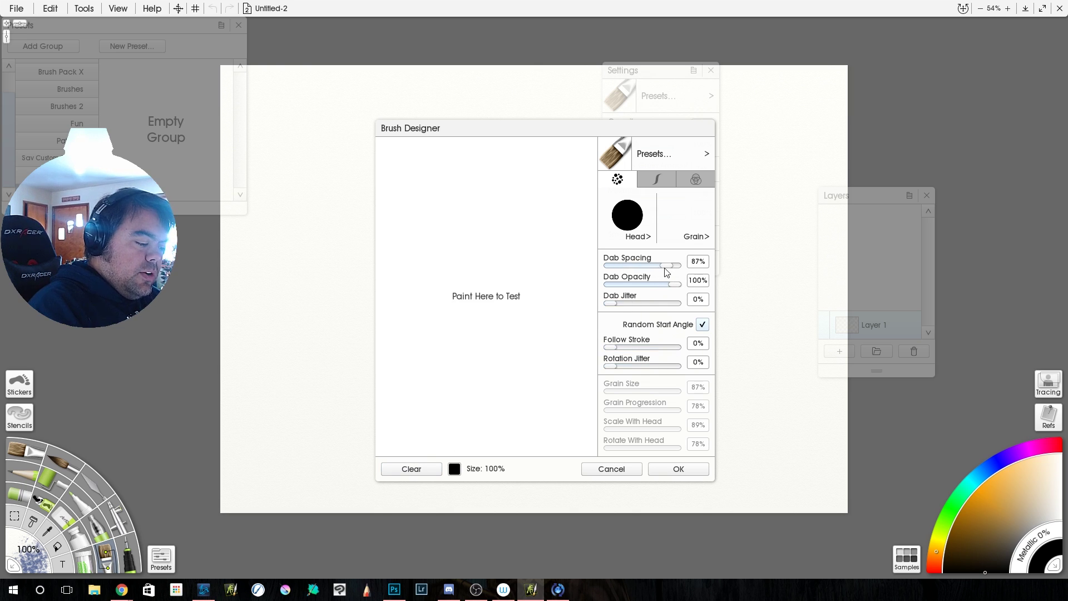
click(471, 187)
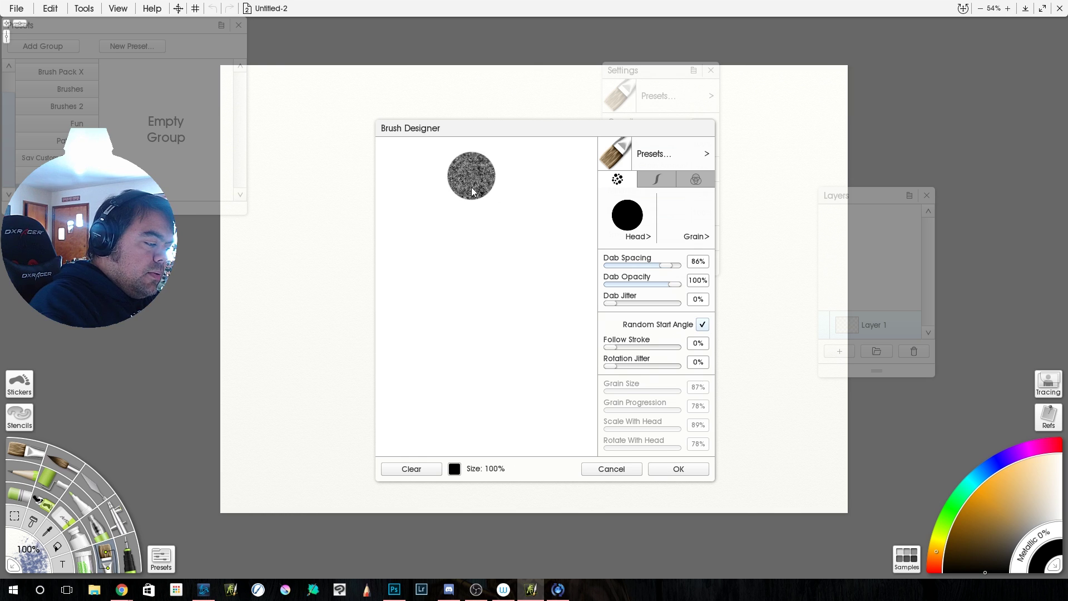
click(471, 300)
click(478, 421)
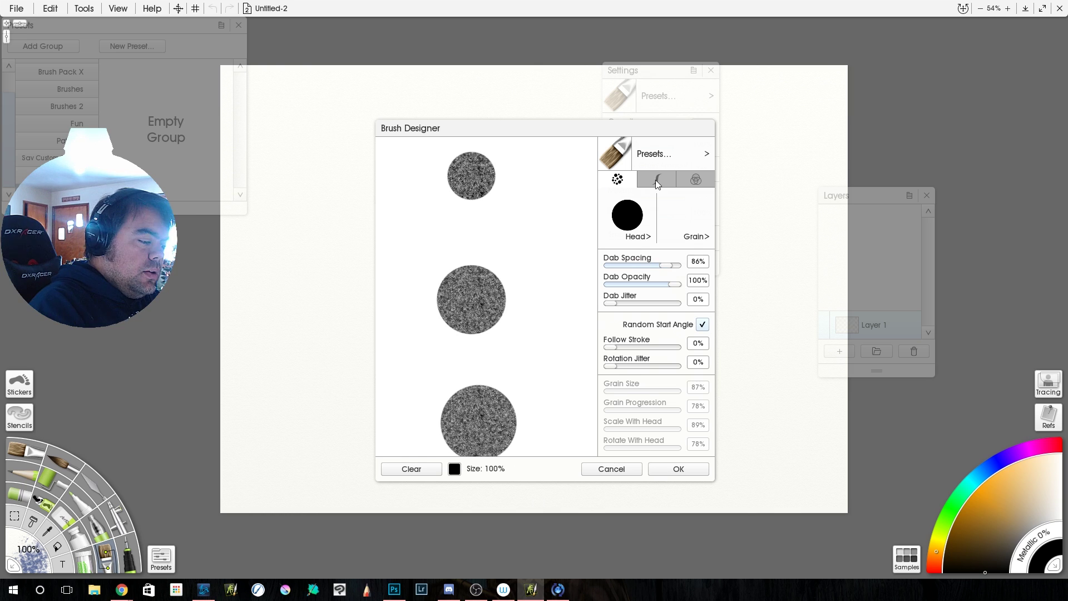
Turn off canvas colour pickup and stamp three test dabs.
click(696, 180)
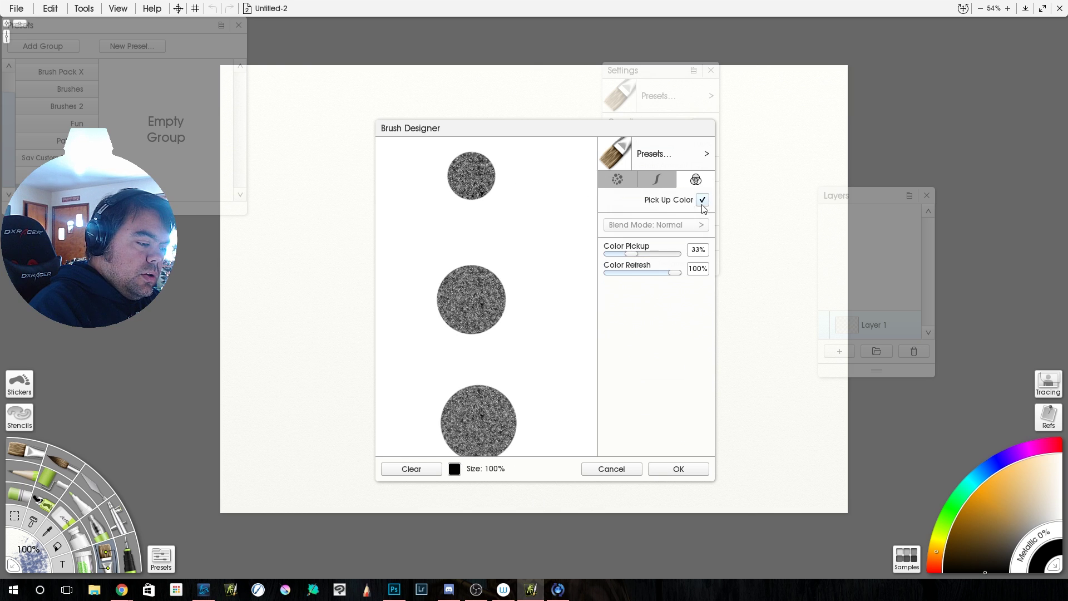
click(703, 200)
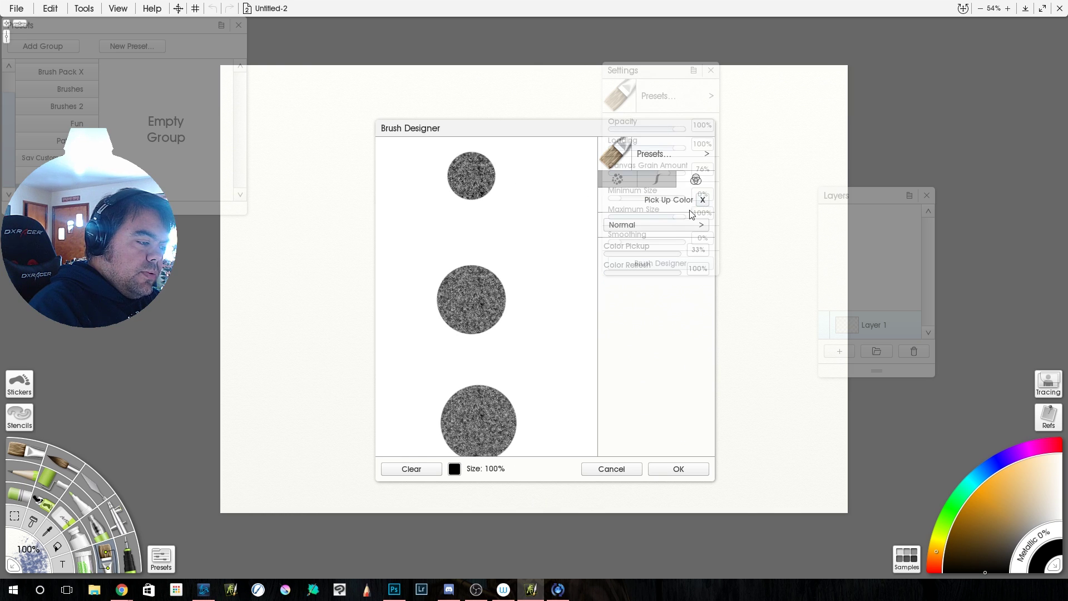
drag(562, 128, 472, 124)
click(527, 176)
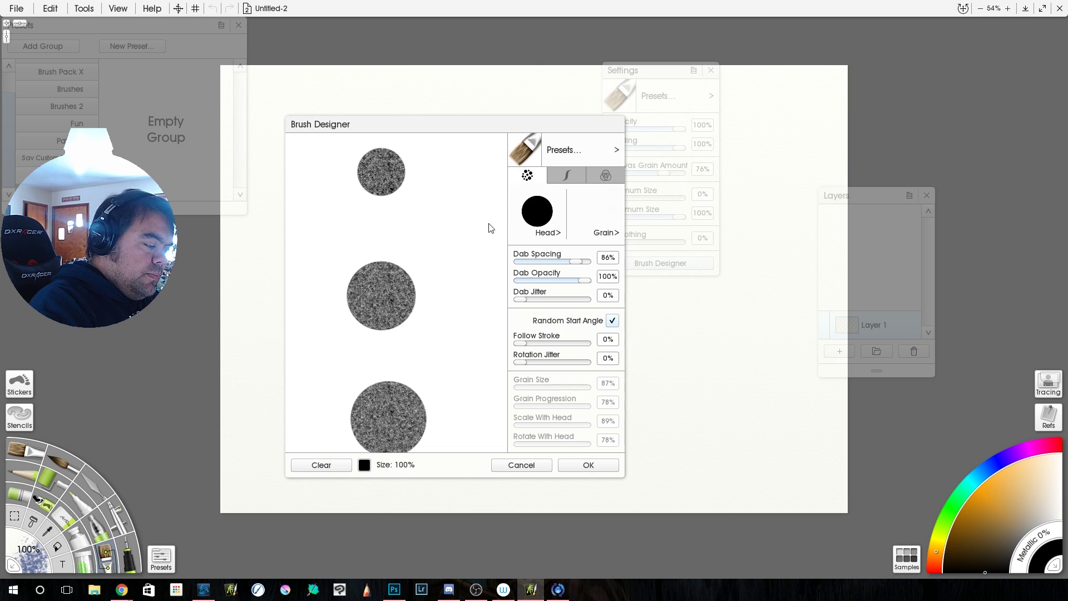
click(327, 471)
click(394, 174)
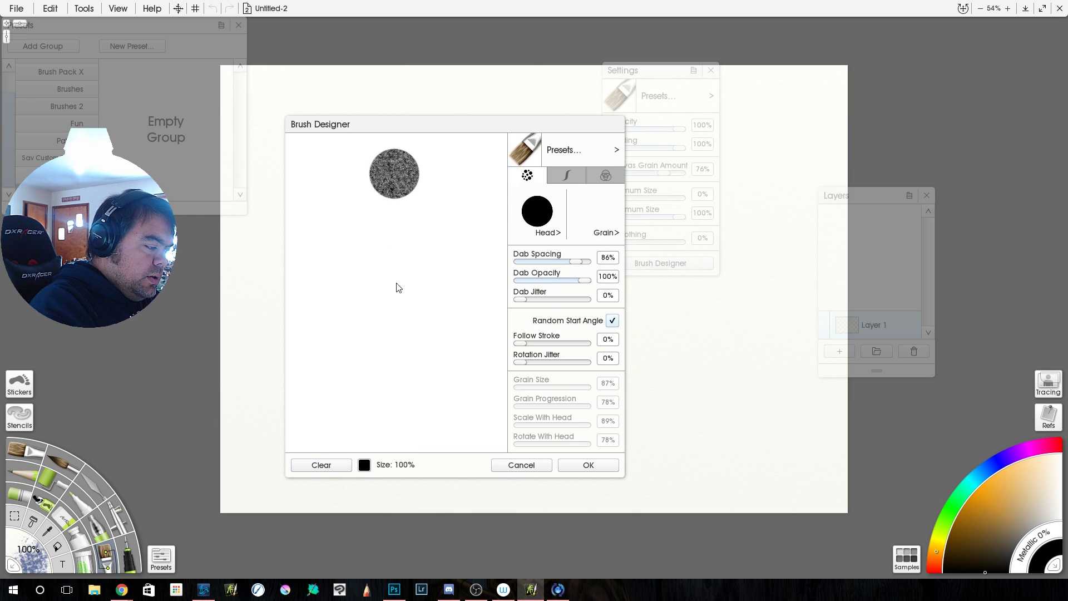
click(396, 297)
click(396, 419)
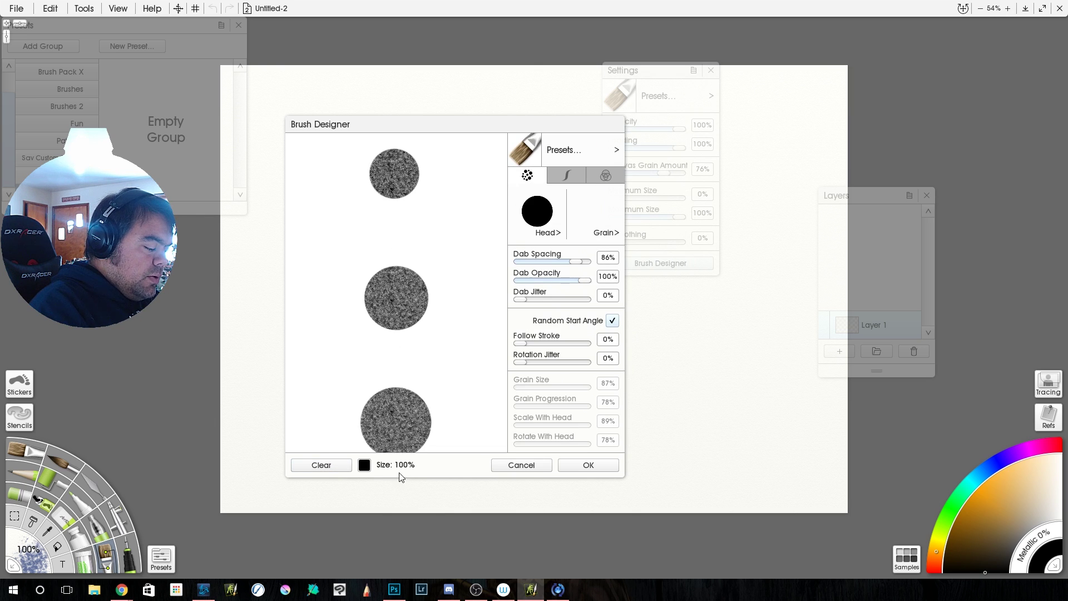
Check the grain options and stamp three fresh test dabs.
click(596, 208)
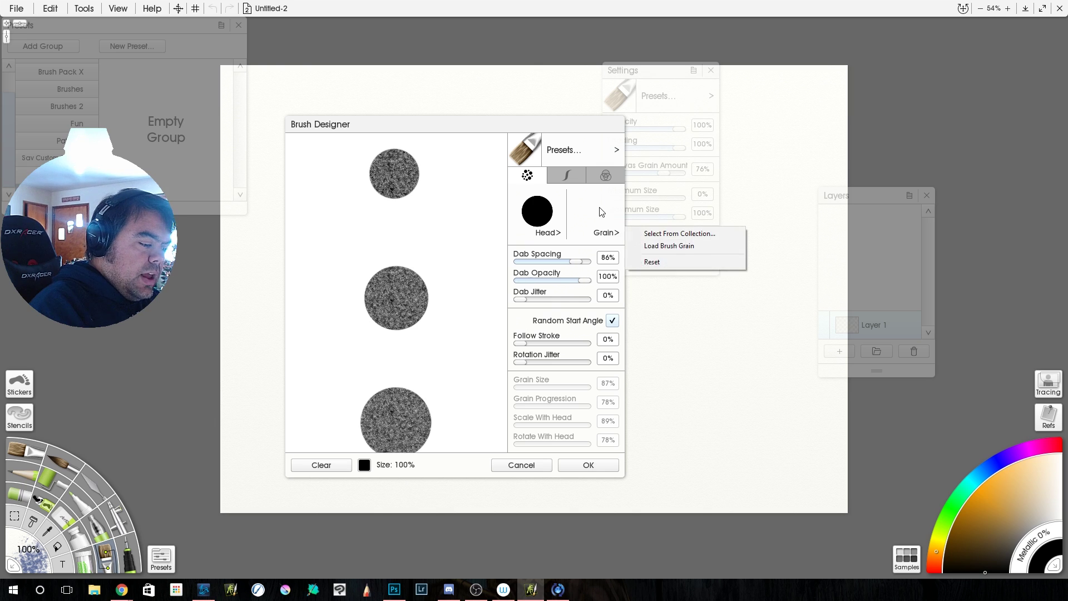
click(664, 263)
click(327, 465)
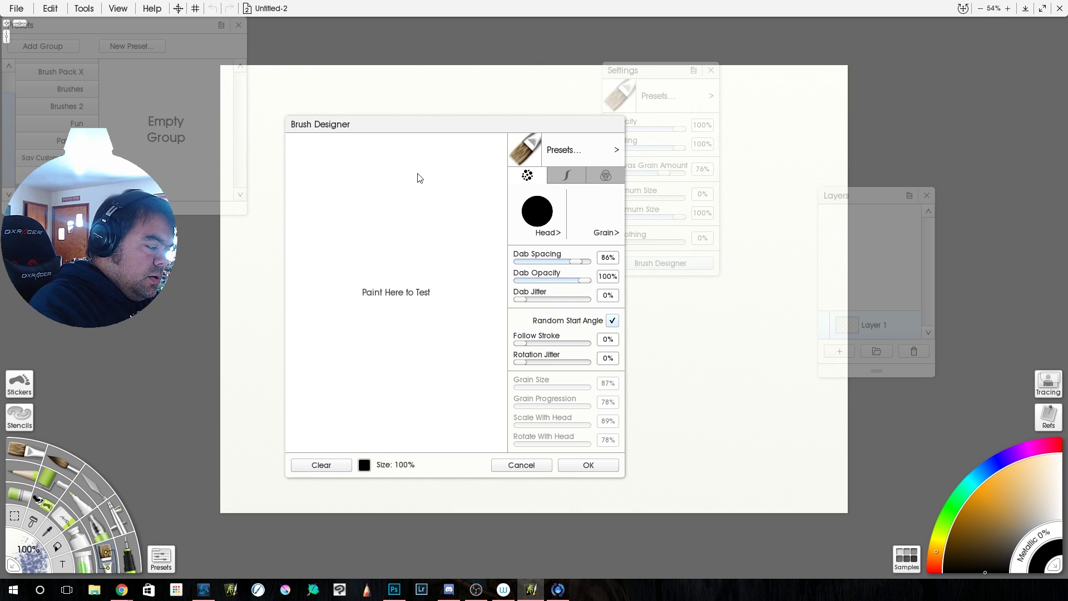
click(405, 161)
click(408, 284)
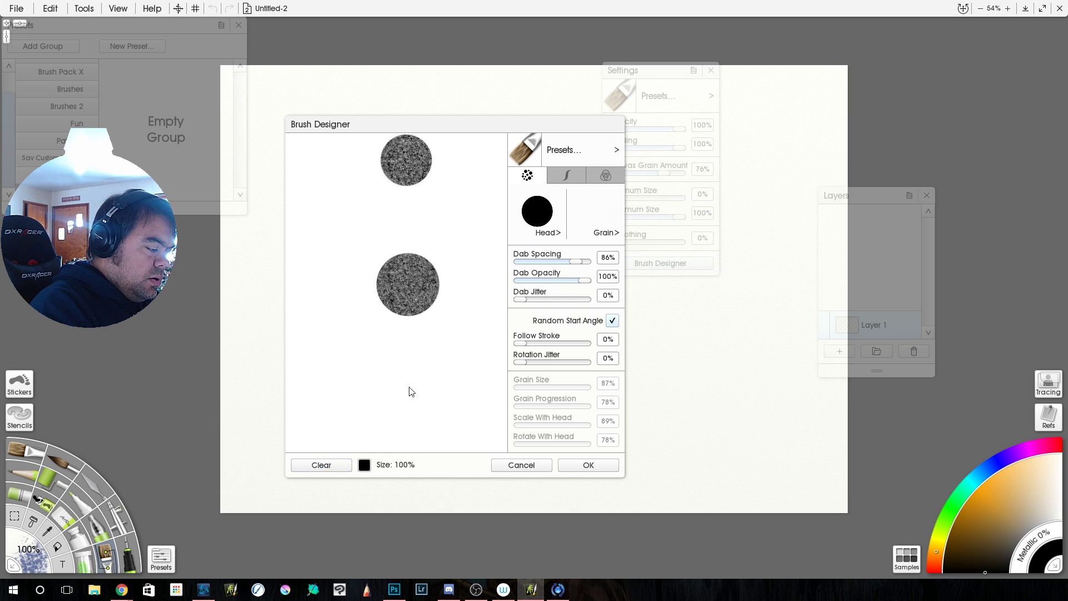
click(409, 409)
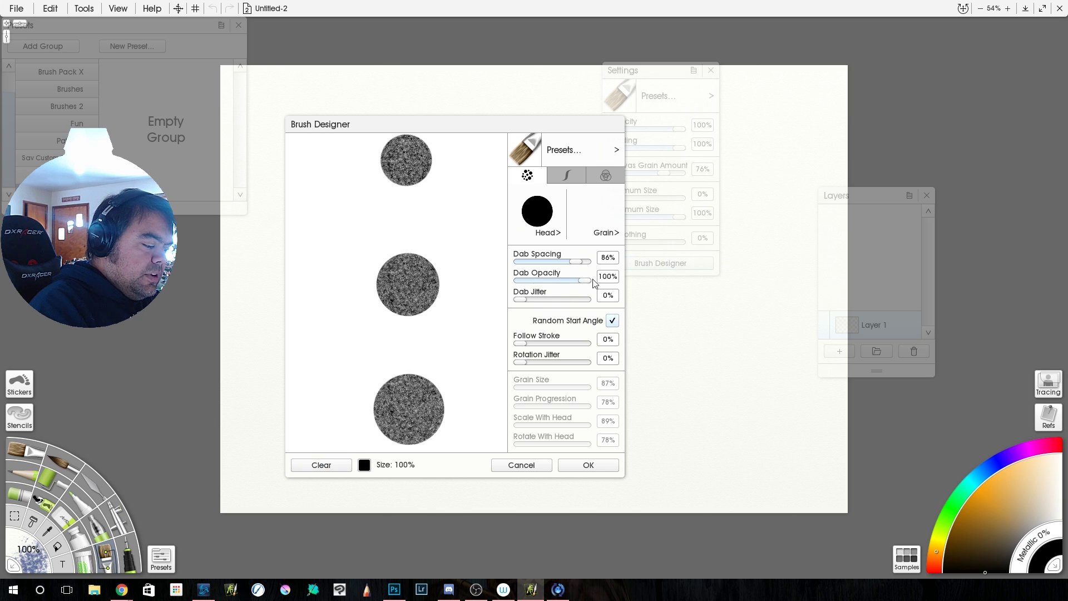
Turn off Random Start Angle and stamp three test dabs.
click(612, 321)
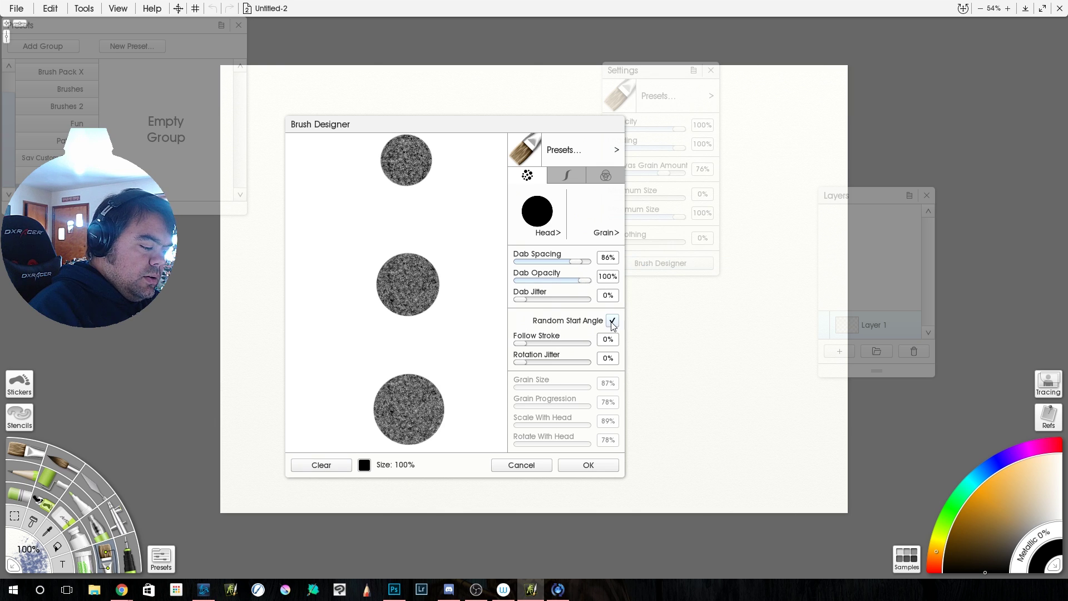
click(330, 469)
click(407, 167)
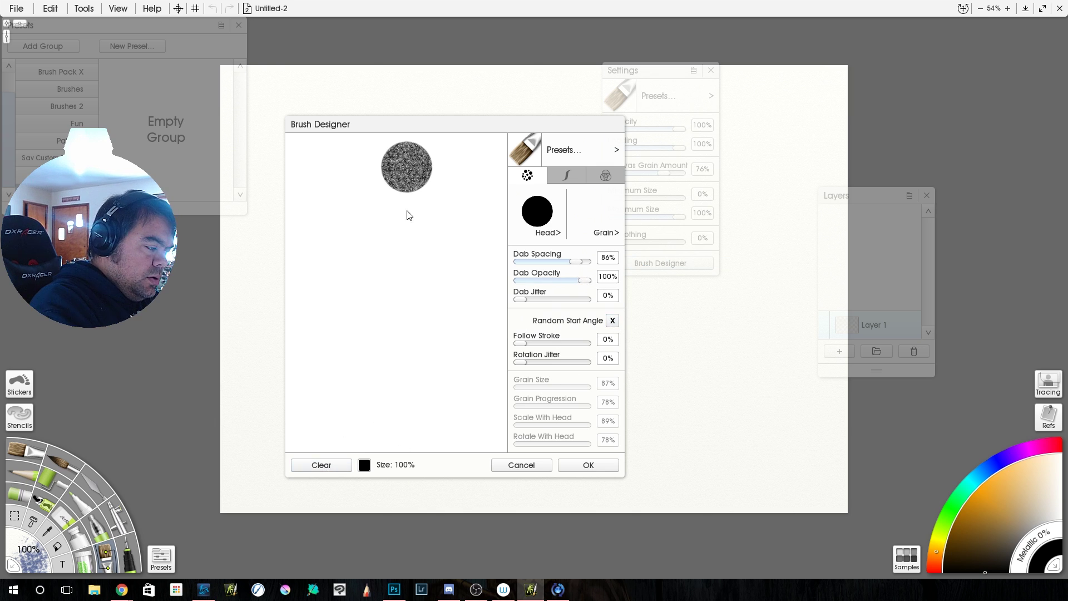
click(409, 291)
click(407, 416)
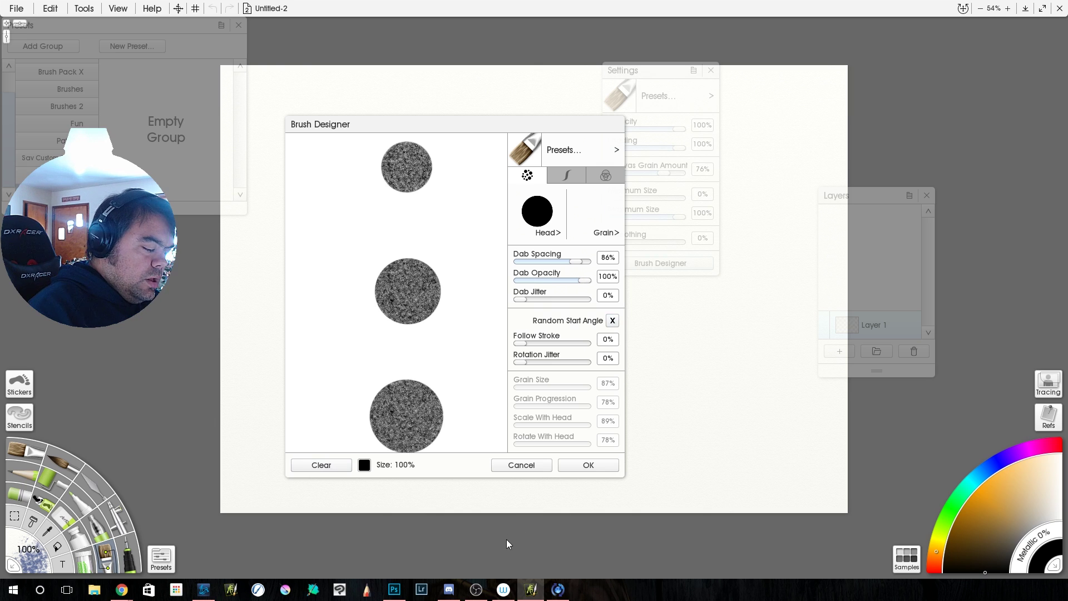
Drop Canvas Grain Amount to 0% for solid black dabs, then clear the test area.
click(567, 177)
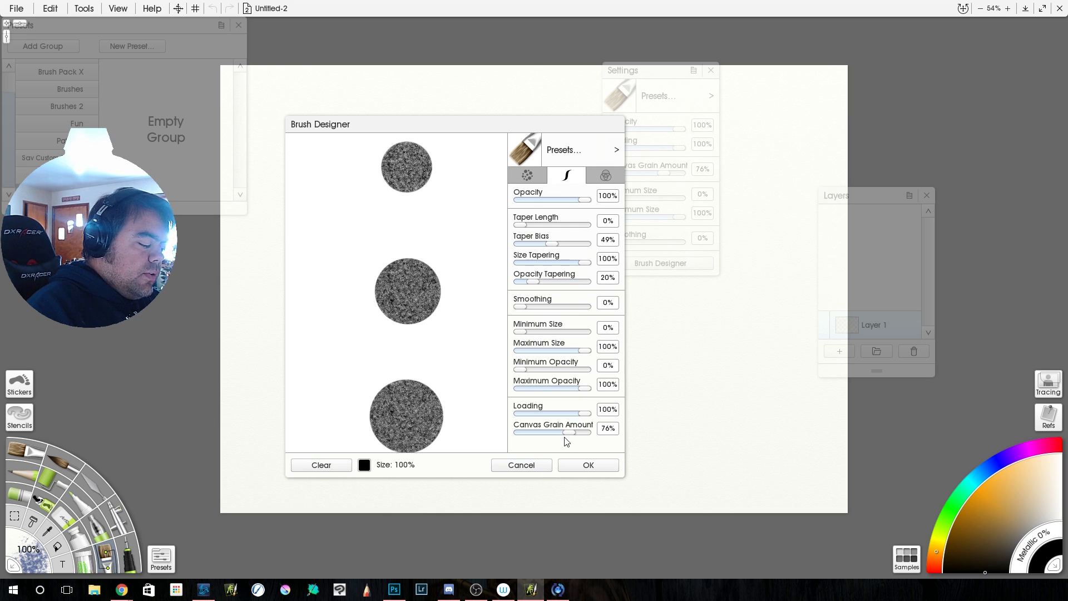
click(313, 465)
drag(568, 432, 518, 433)
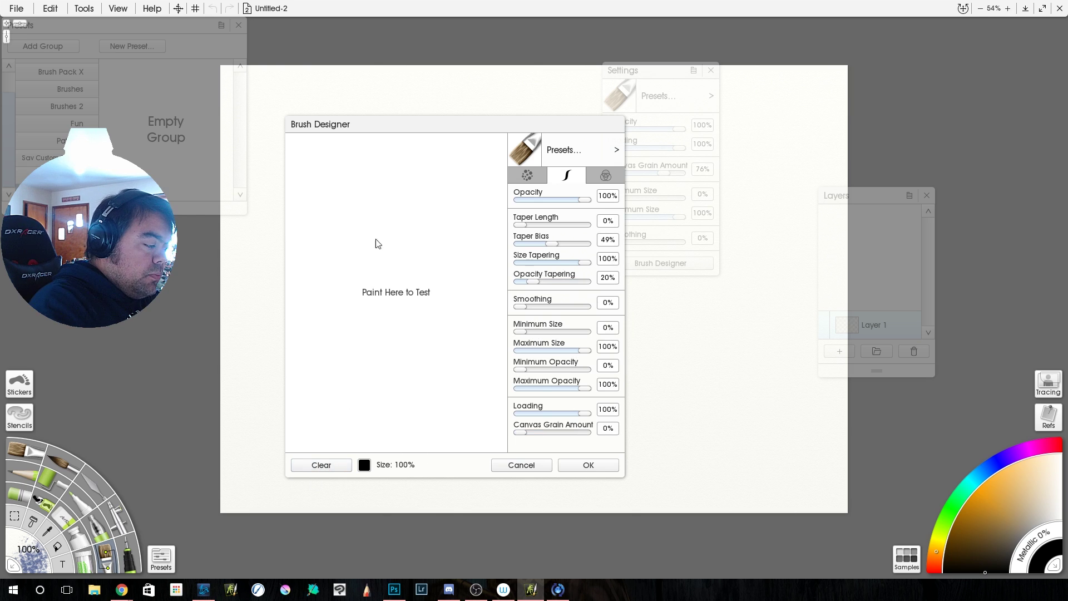
click(395, 164)
click(395, 287)
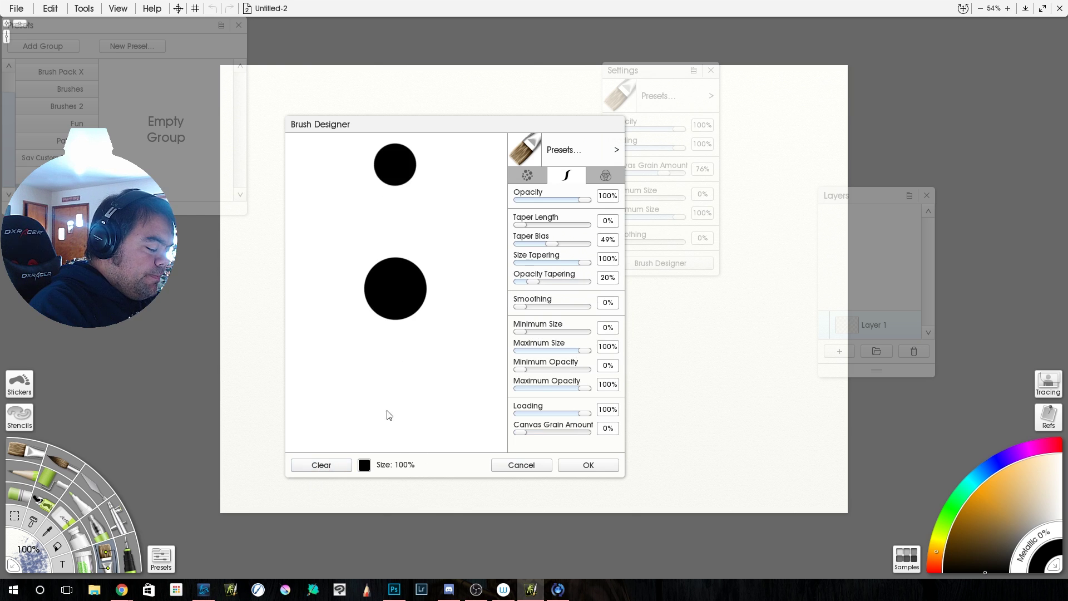
click(385, 412)
click(341, 465)
click(530, 177)
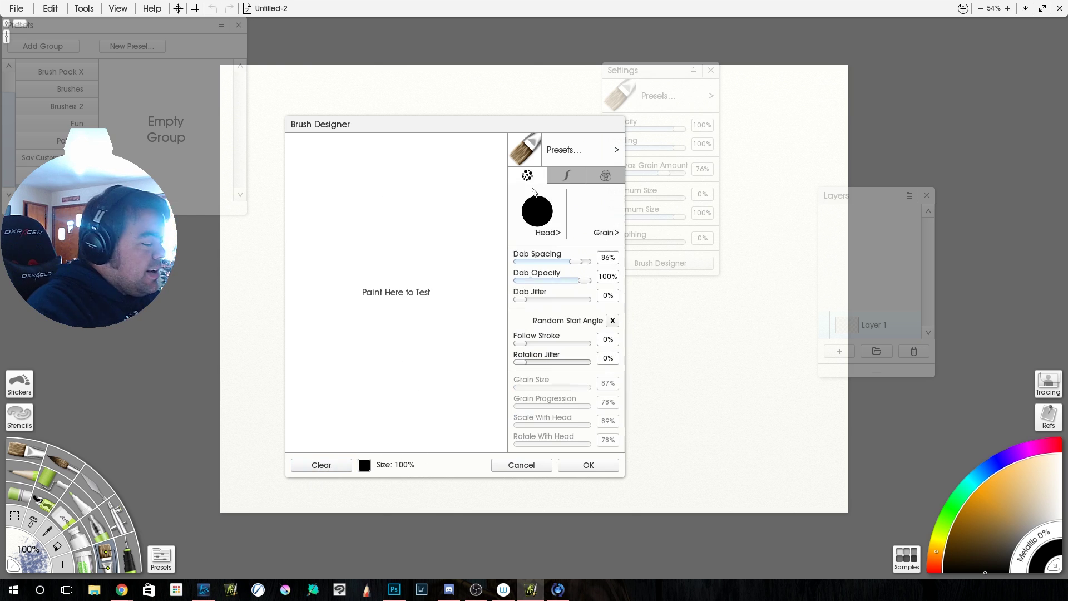
Cut dab spacing from 86% to 2% and test a continuous black stroke.
click(394, 160)
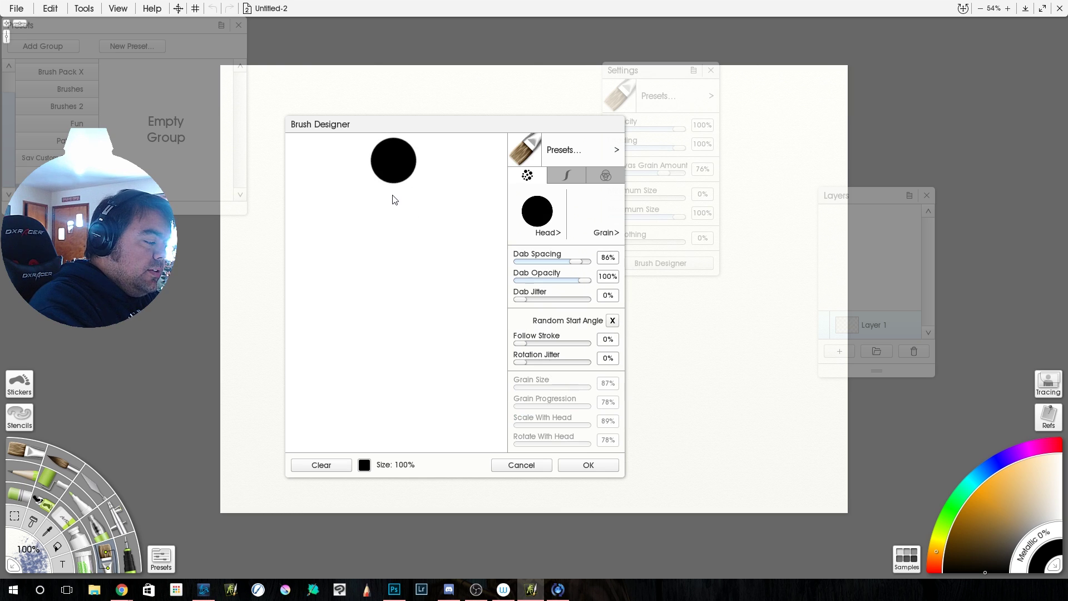
click(391, 285)
click(387, 410)
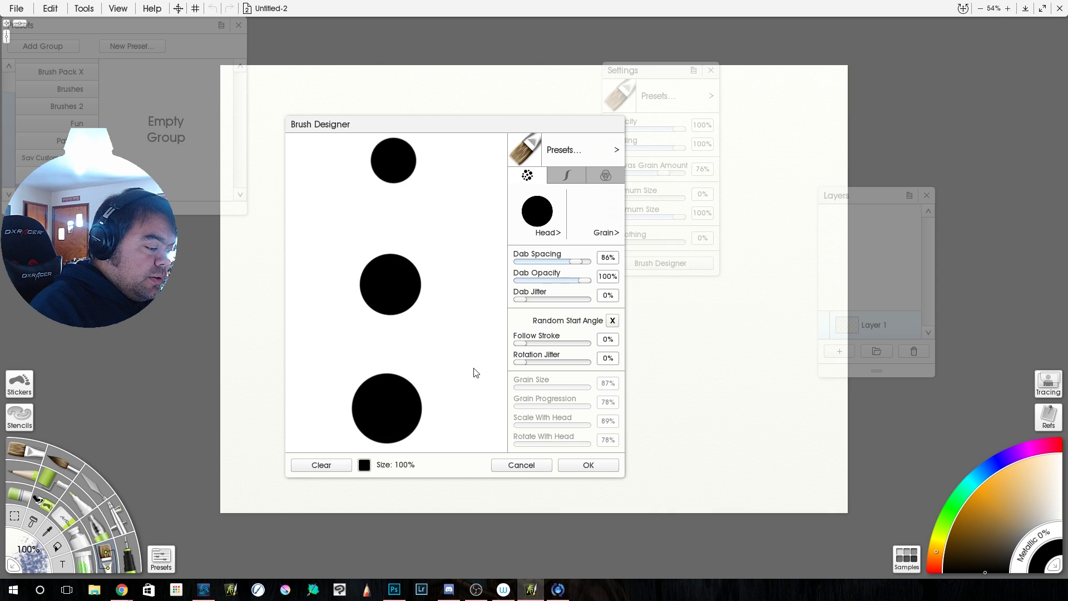
click(321, 466)
drag(580, 260, 523, 279)
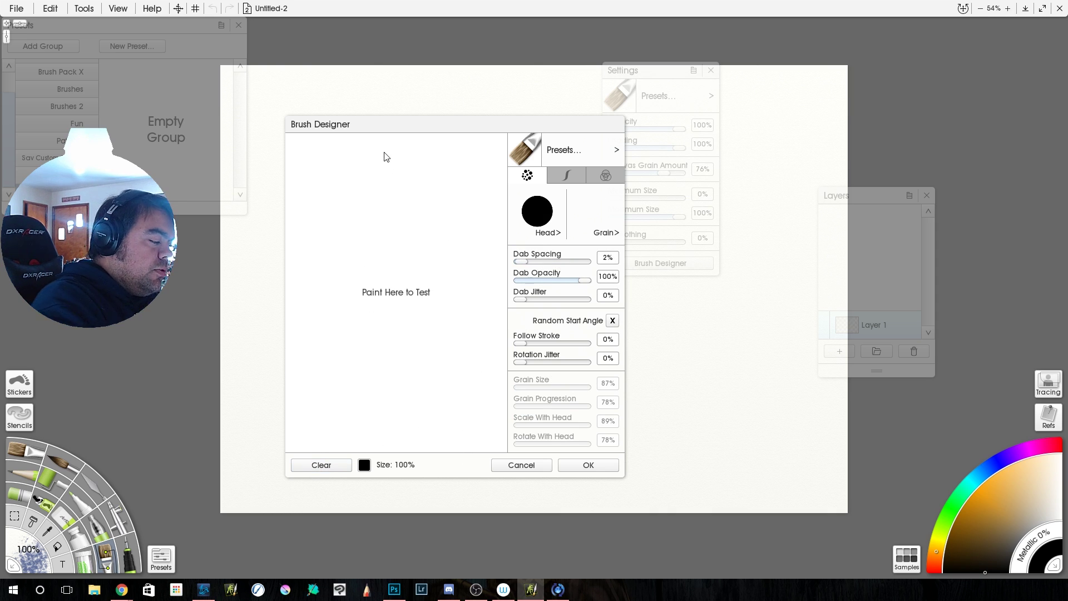
mouse_move(385, 158)
mouse_down()
mouse_move(385, 241)
mouse_move(371, 298)
mouse_move(383, 325)
mouse_move(429, 293)
mouse_move(457, 303)
mouse_move(447, 357)
mouse_move(349, 403)
mouse_move(420, 404)
mouse_move(454, 234)
mouse_move(480, 182)
mouse_move(329, 356)
mouse_up()
click(322, 468)
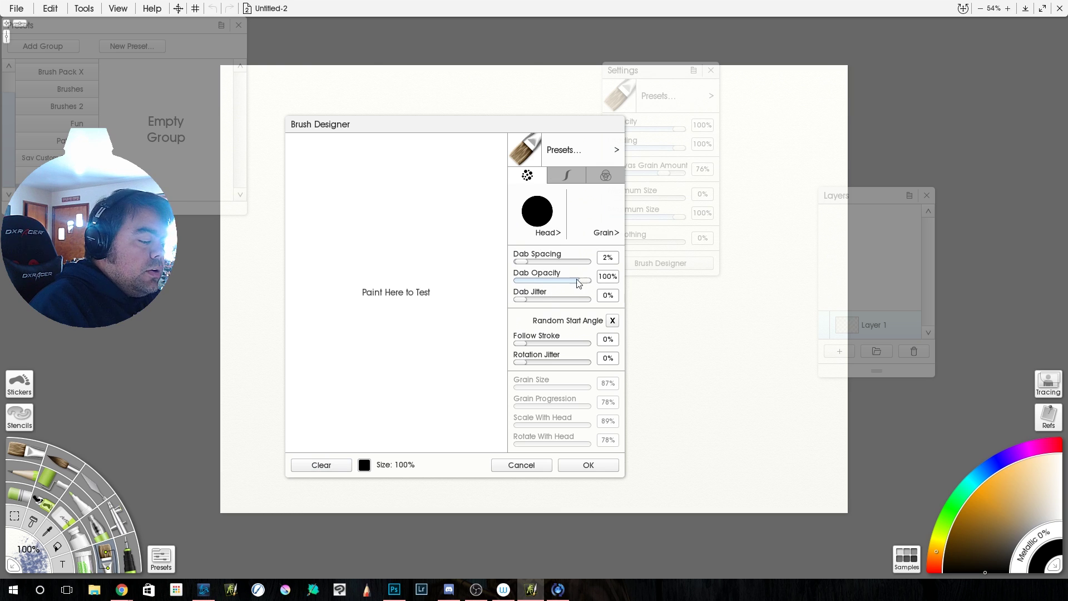
Lower dab opacity to 4% and test soft strokes and built-up dabs.
drag(579, 280, 527, 291)
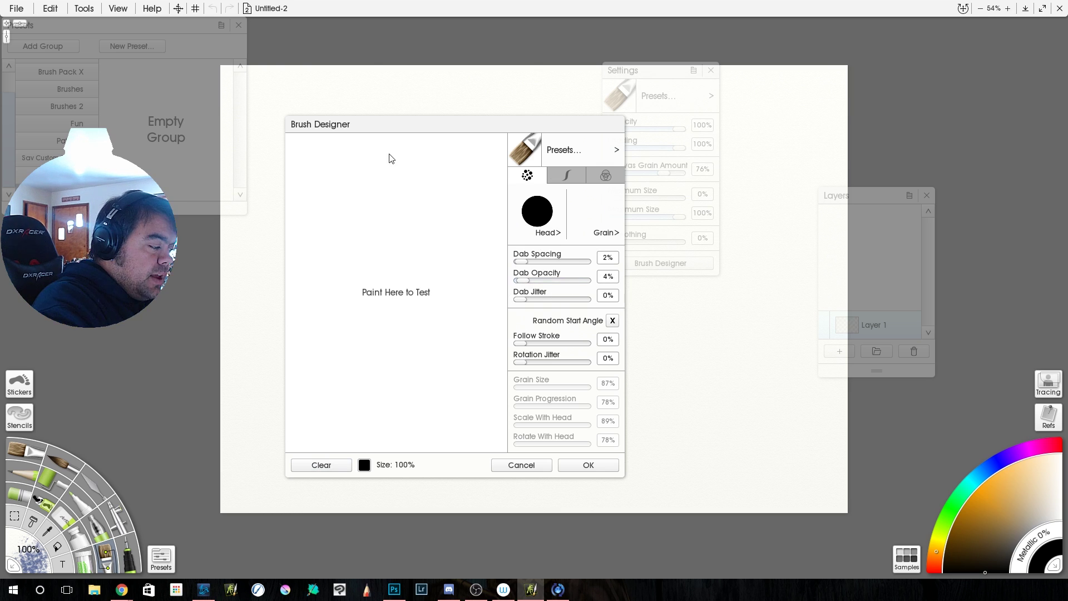
drag(389, 159, 398, 401)
drag(449, 162, 443, 414)
drag(479, 169, 495, 392)
drag(473, 159, 472, 364)
mouse_move(324, 186)
mouse_down()
mouse_move(324, 345)
mouse_move(424, 414)
mouse_move(445, 415)
mouse_up()
click(323, 466)
click(407, 197)
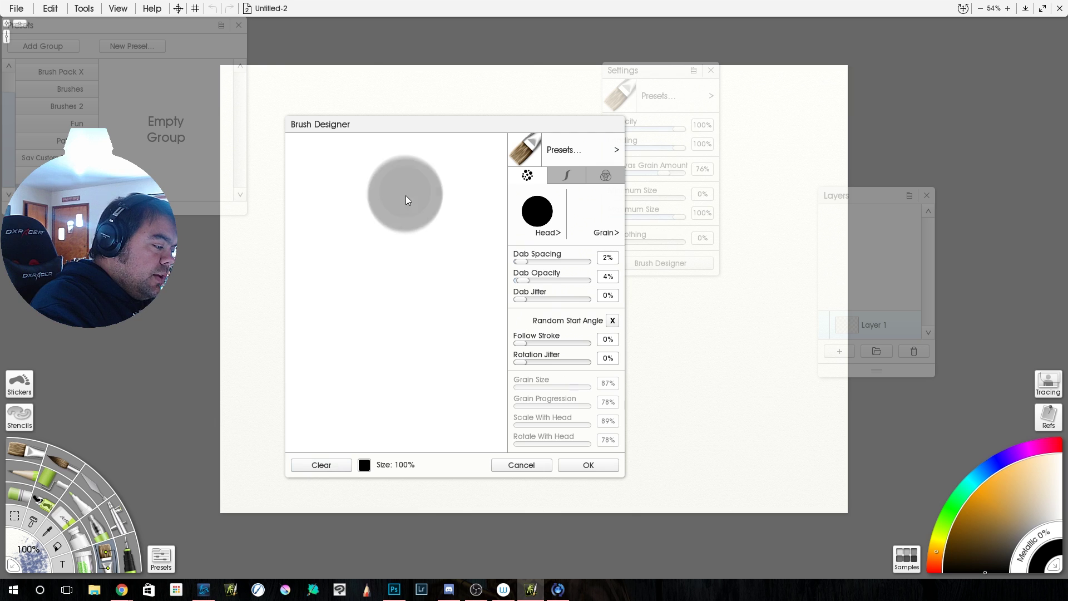
drag(407, 198, 410, 196)
drag(412, 294, 410, 294)
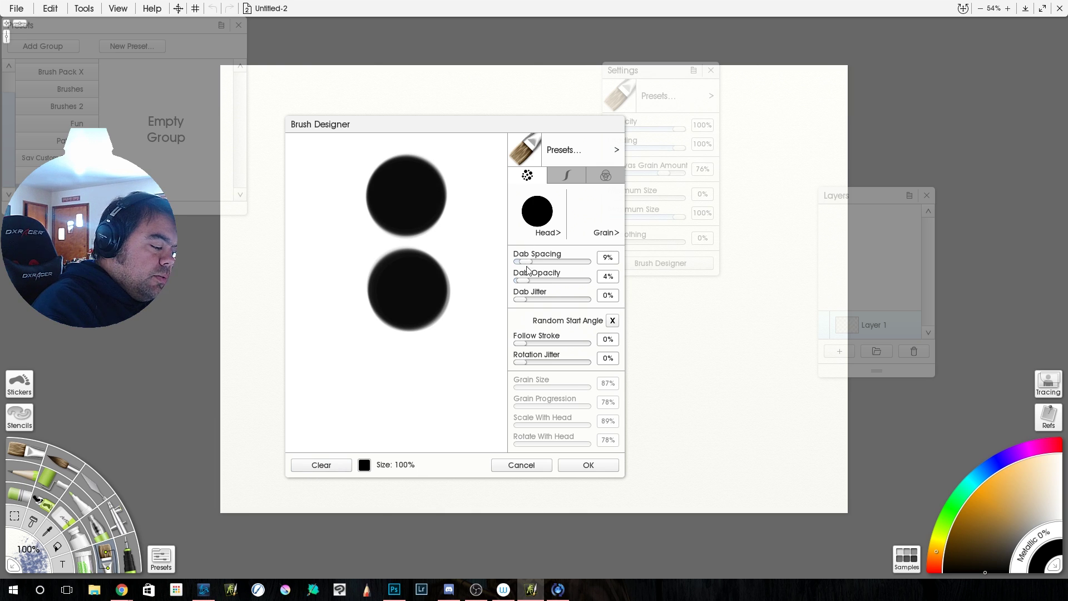
Raise dab spacing to 6% and test layered grey strokes before clearing.
drag(528, 269, 533, 278)
click(309, 466)
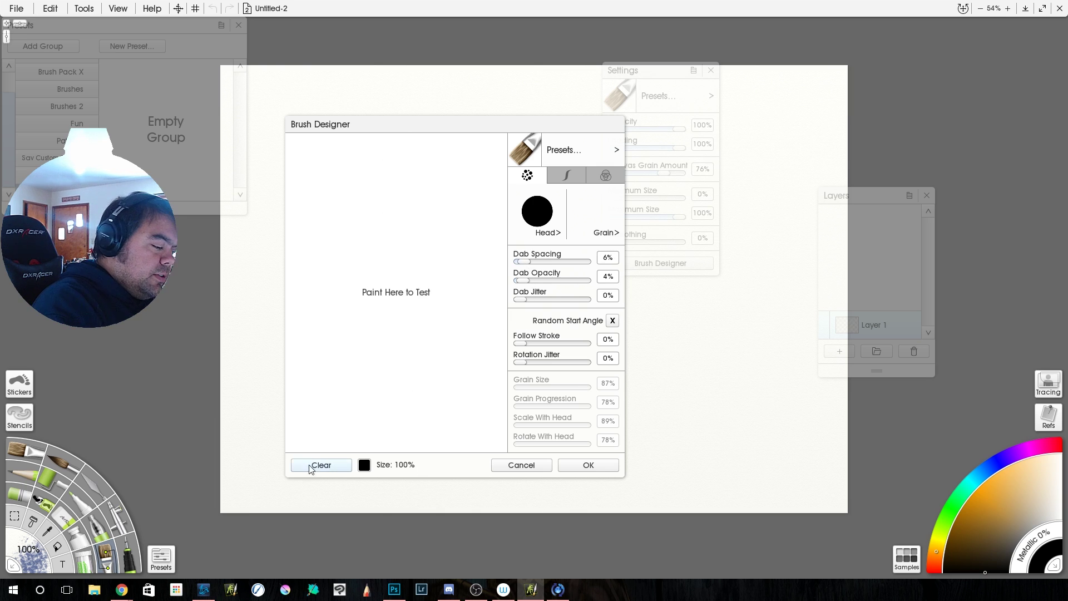
drag(403, 189, 410, 391)
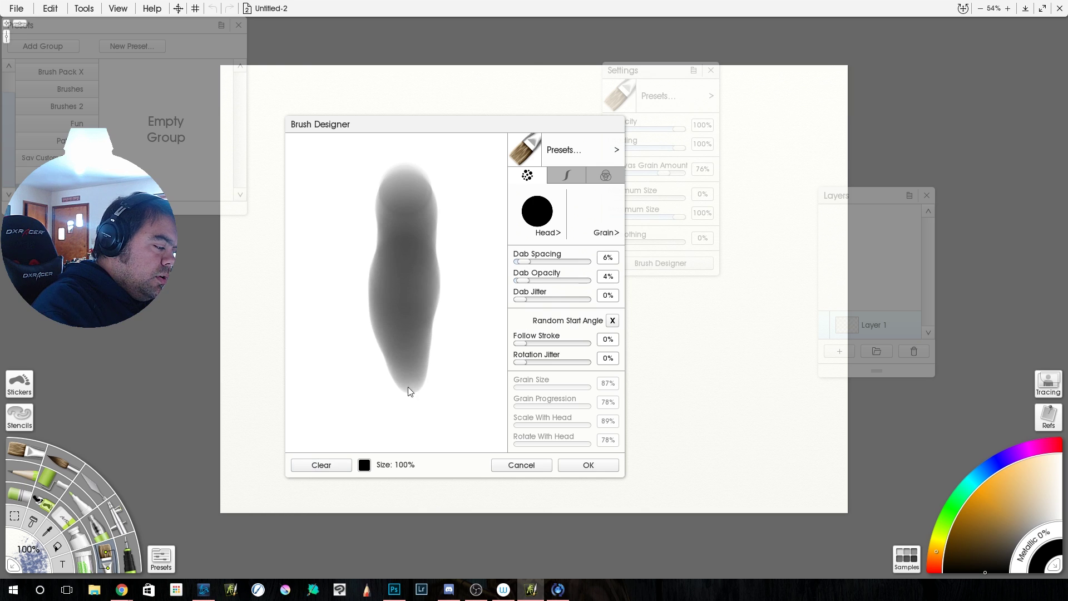
mouse_move(373, 175)
mouse_down()
mouse_move(349, 334)
mouse_move(392, 166)
mouse_move(357, 334)
mouse_move(390, 195)
mouse_move(380, 280)
mouse_move(354, 274)
mouse_move(378, 197)
mouse_move(347, 348)
mouse_up()
drag(377, 198, 349, 356)
mouse_move(364, 172)
mouse_down()
mouse_move(317, 315)
mouse_move(348, 376)
mouse_move(347, 245)
mouse_move(386, 406)
mouse_move(369, 296)
mouse_move(389, 189)
mouse_up()
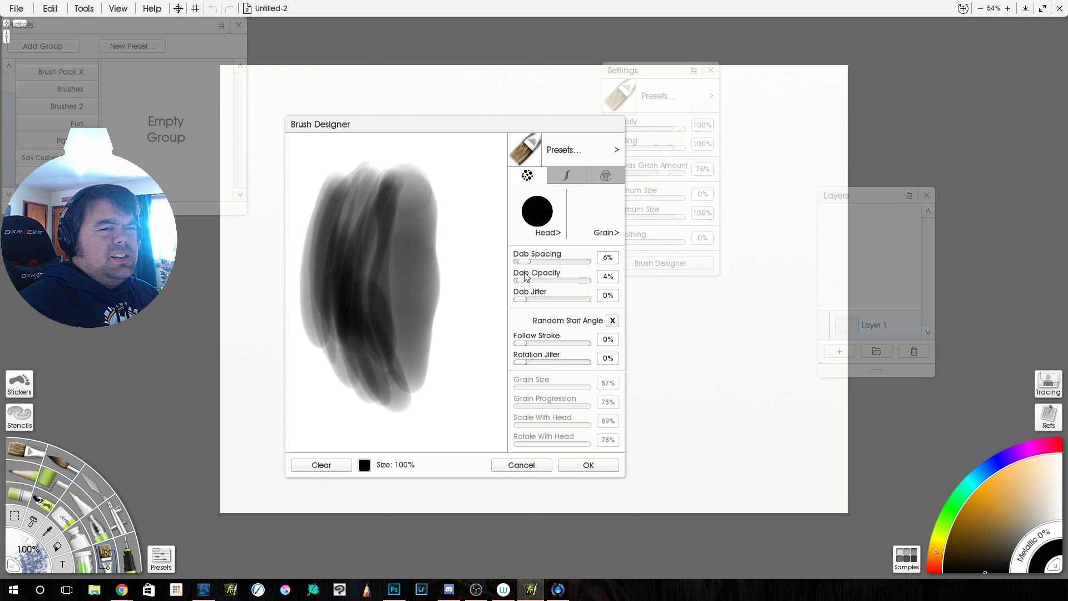
mouse_move(440, 209)
mouse_down()
mouse_move(432, 191)
mouse_move(426, 312)
mouse_up()
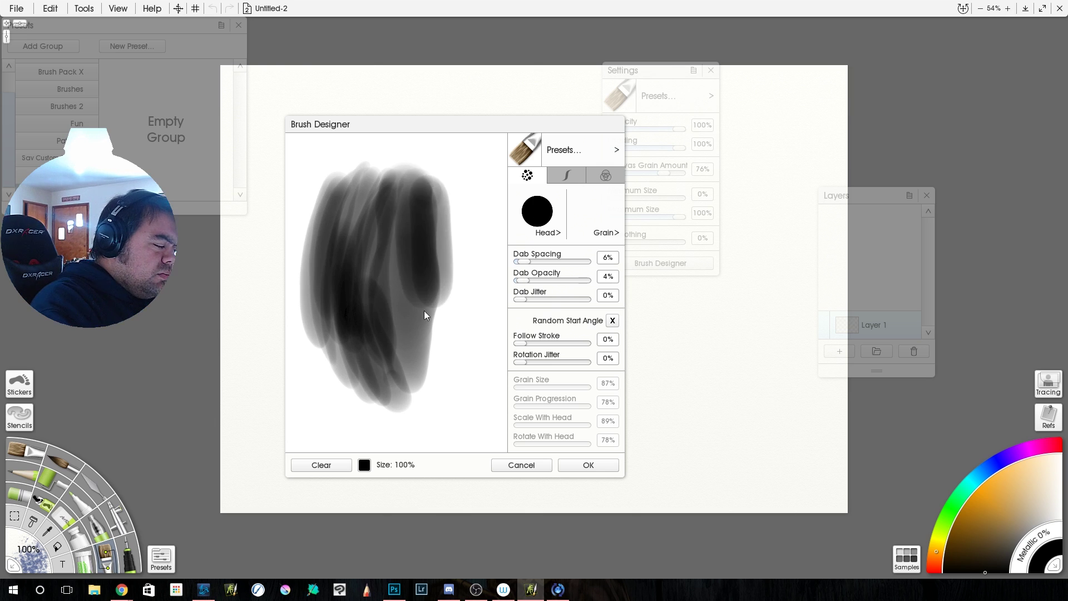
drag(403, 178, 426, 397)
click(334, 469)
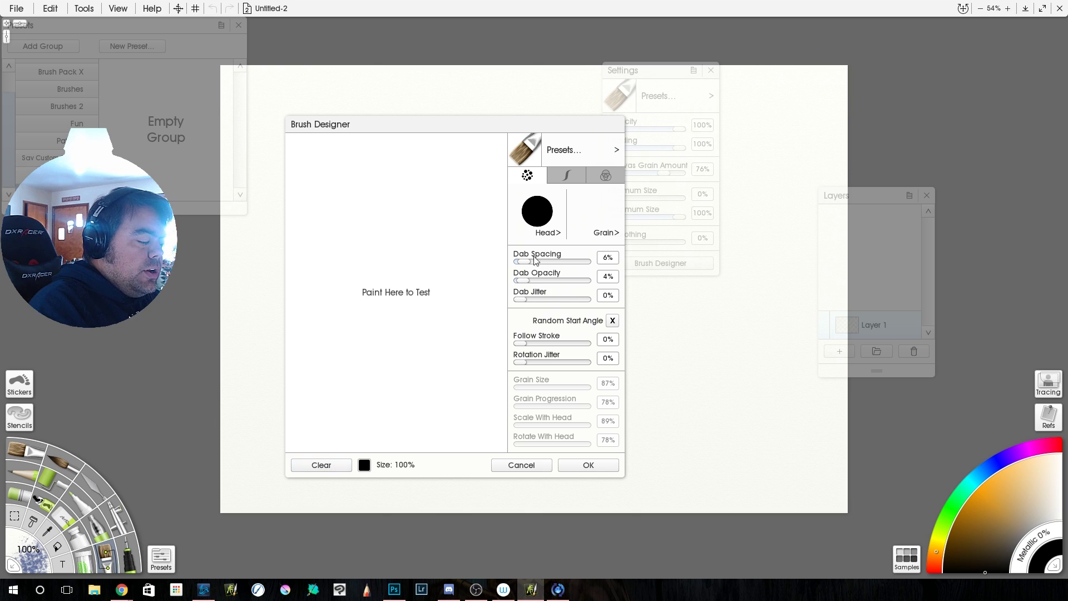
Load the Old Head image from the Brush Images collection as the brush head.
click(547, 202)
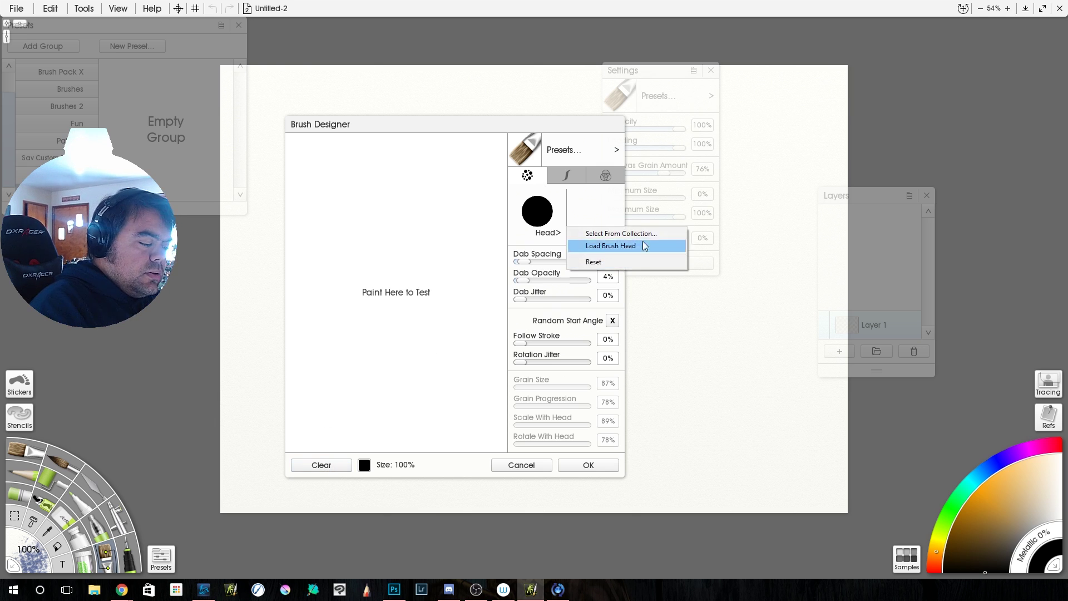
click(642, 245)
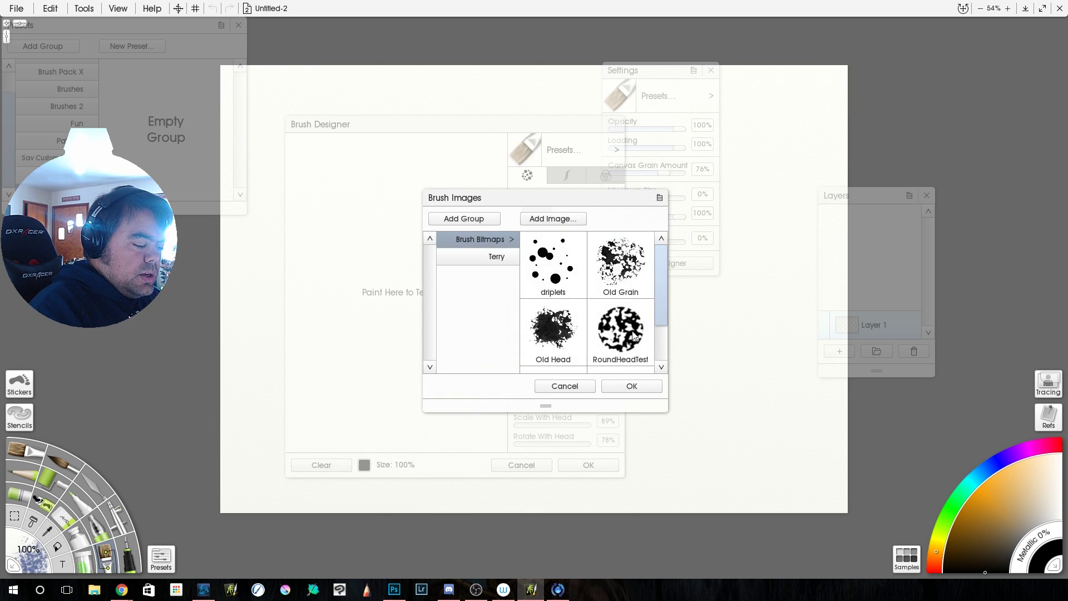
click(629, 338)
click(568, 332)
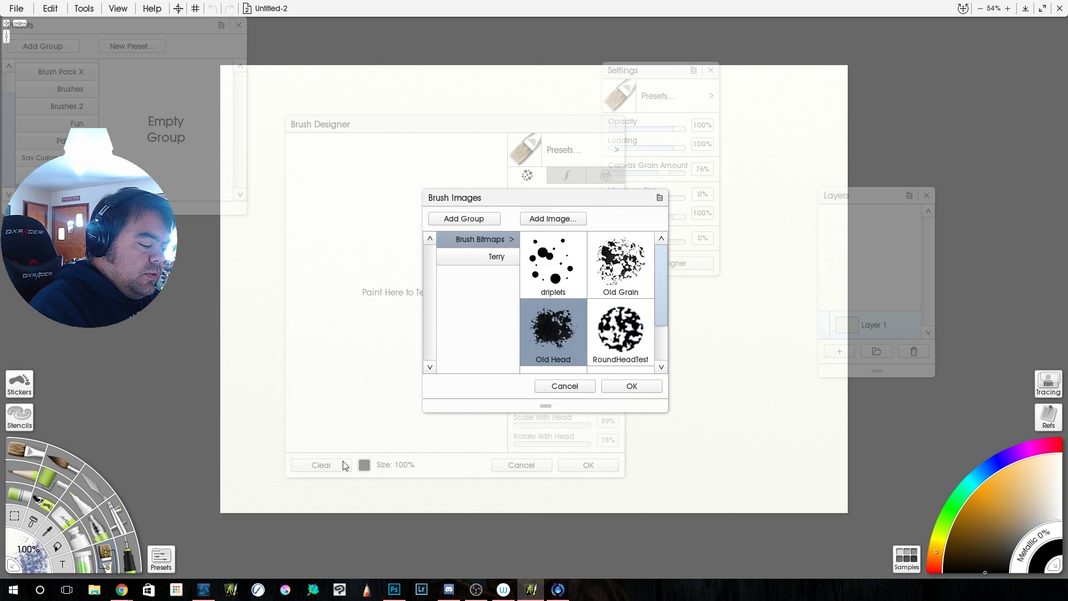
click(628, 385)
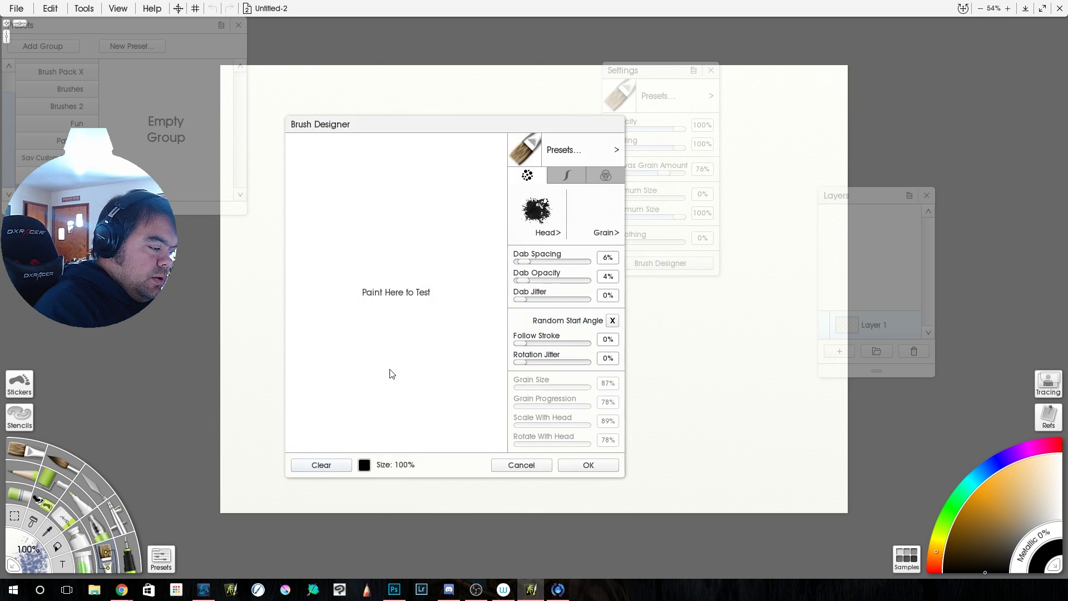
Raise dab spacing to 53% and dab jitter to 100%, testing the scattered strokes.
mouse_move(523, 262)
mouse_down()
mouse_move(554, 262)
mouse_move(535, 282)
mouse_move(588, 287)
mouse_up()
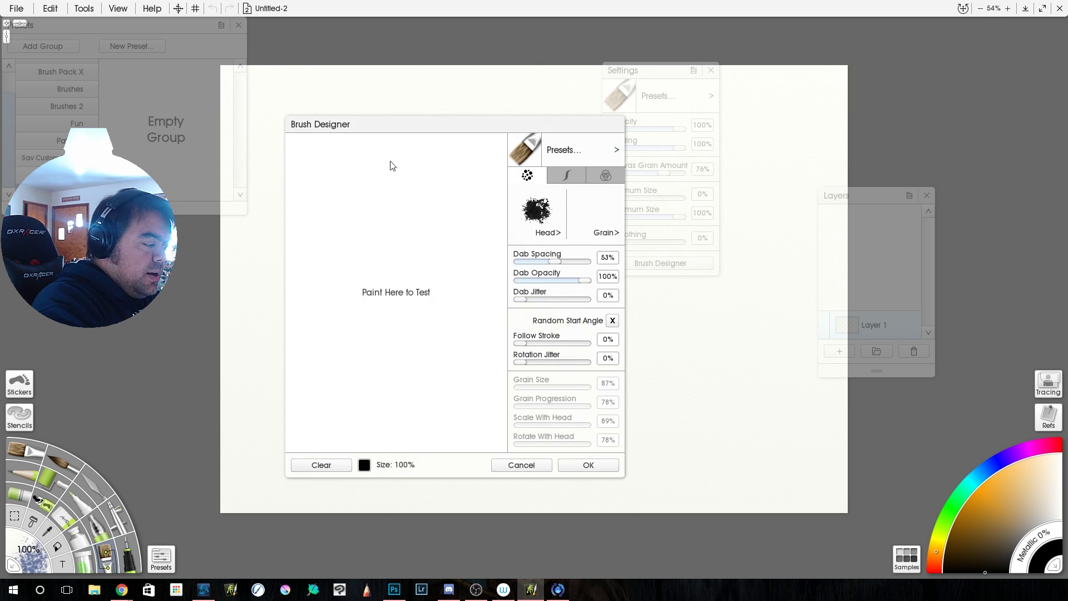
drag(393, 162, 408, 438)
mouse_move(404, 588)
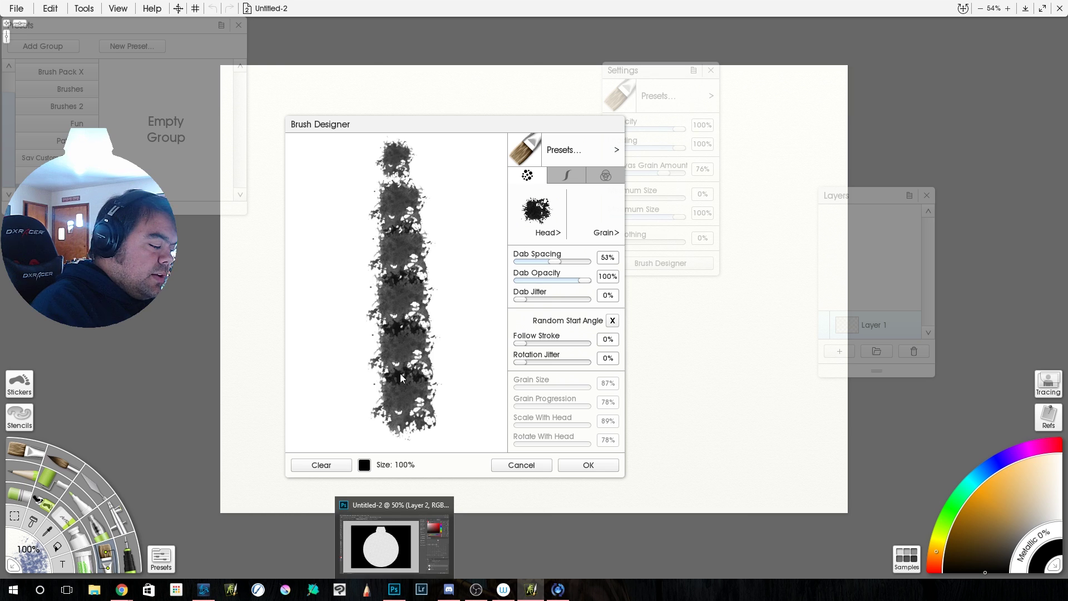
click(342, 466)
drag(523, 300, 595, 301)
drag(391, 160, 399, 317)
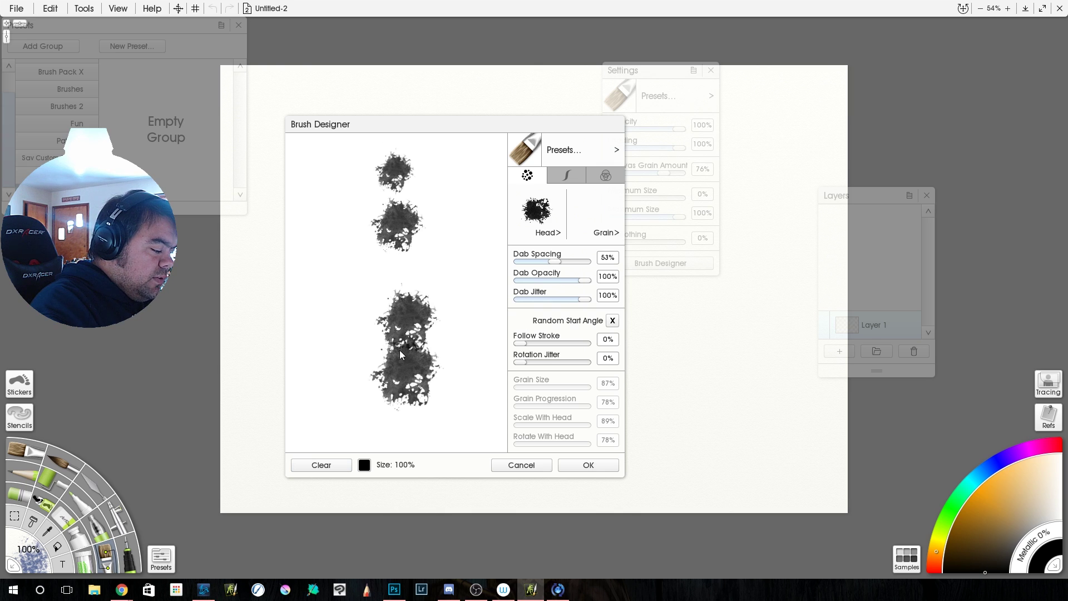
mouse_move(401, 355)
mouse_down()
mouse_move(401, 433)
mouse_move(376, 433)
mouse_up()
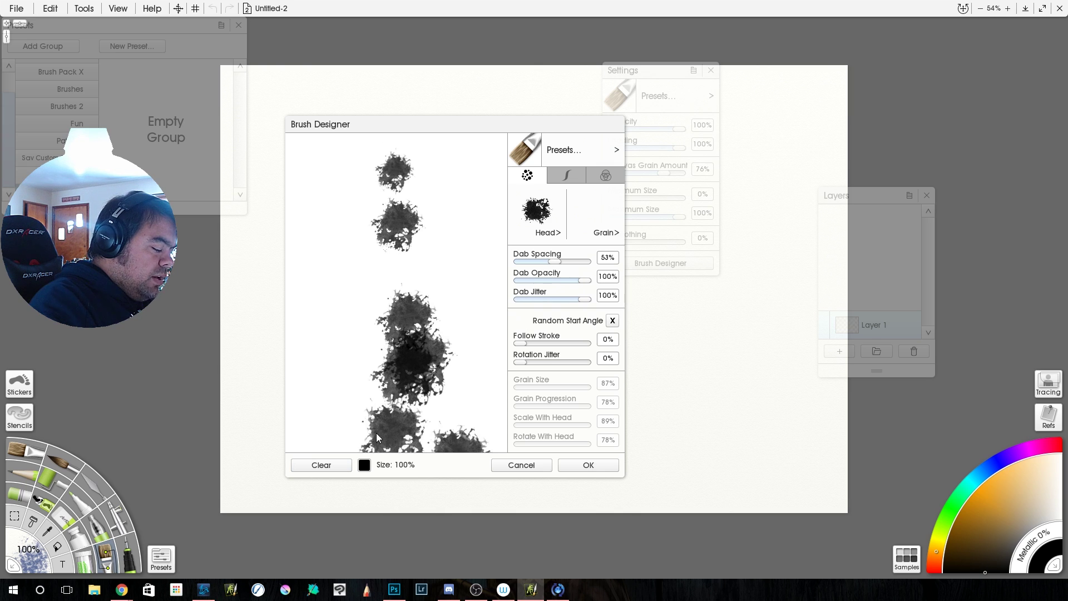
drag(342, 386, 341, 180)
click(332, 465)
Compare a stroke with dab jitter at 0%, then restore jitter to 100% and retest.
drag(585, 299, 518, 301)
drag(401, 148, 402, 413)
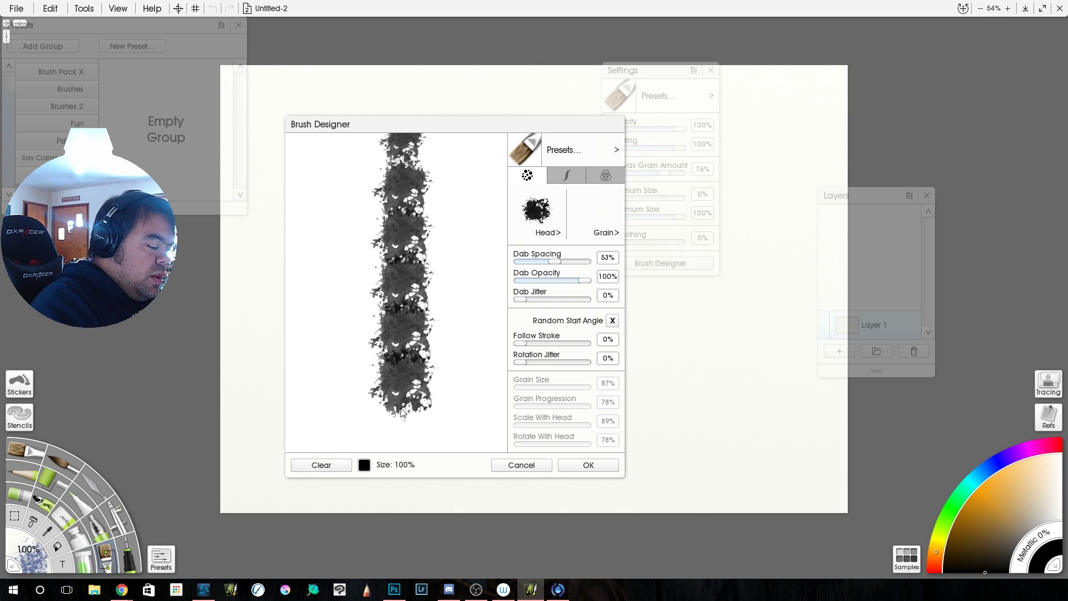
click(322, 466)
drag(521, 299, 578, 300)
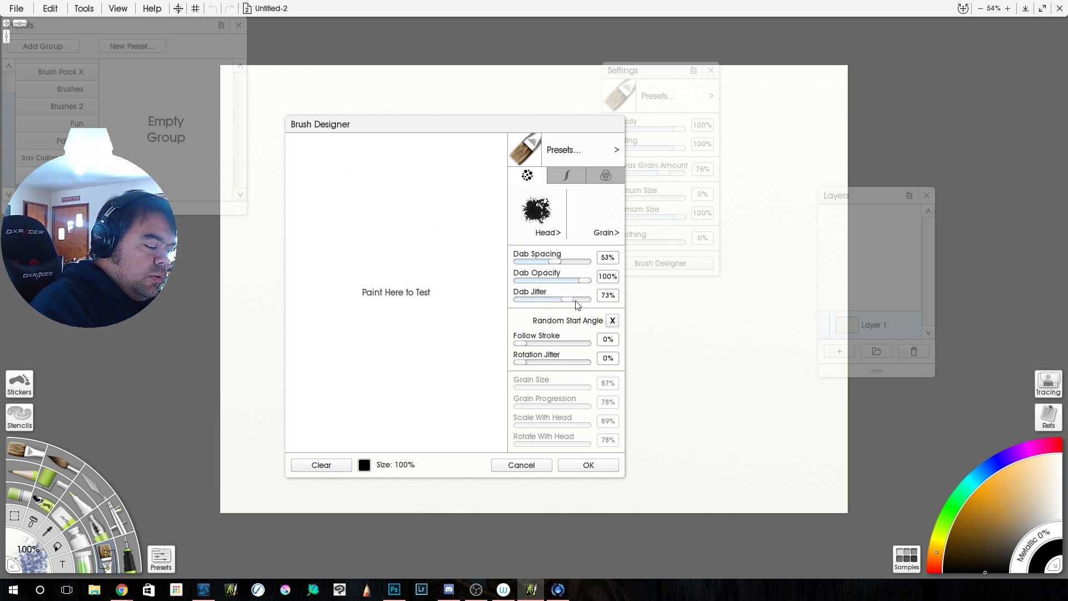
click(395, 148)
drag(394, 173, 401, 444)
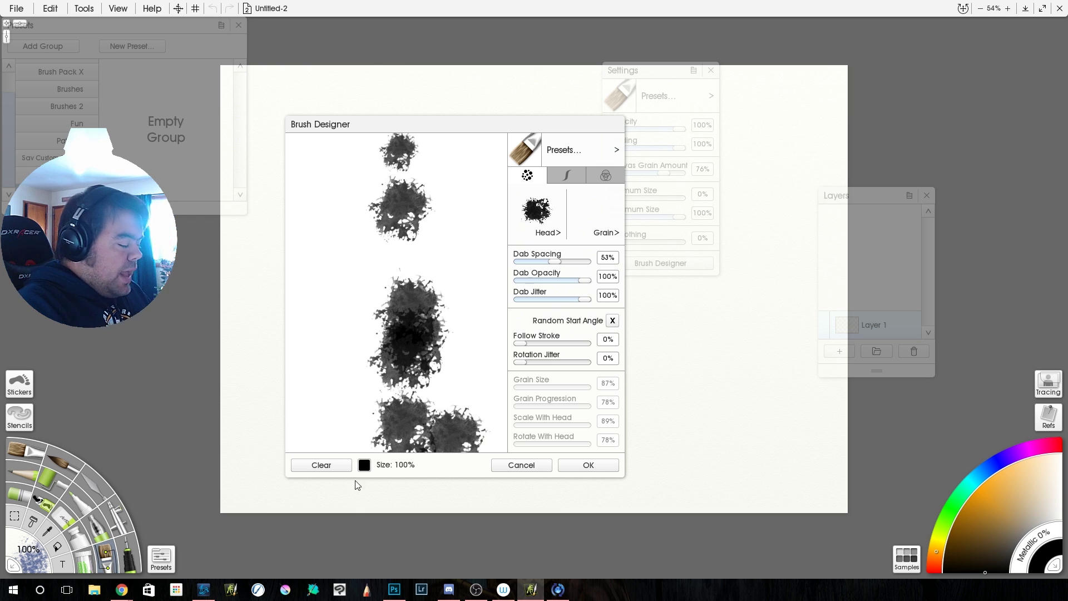
click(327, 466)
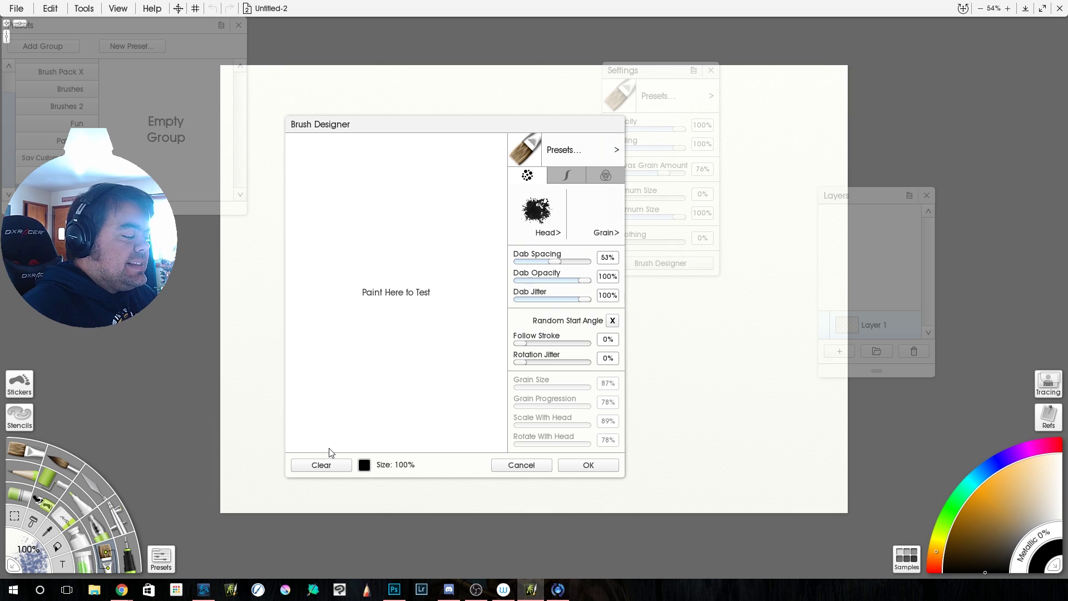
Set dab jitter to 0% and dab spacing to 8%, testing dense strokes.
drag(583, 299, 334, 428)
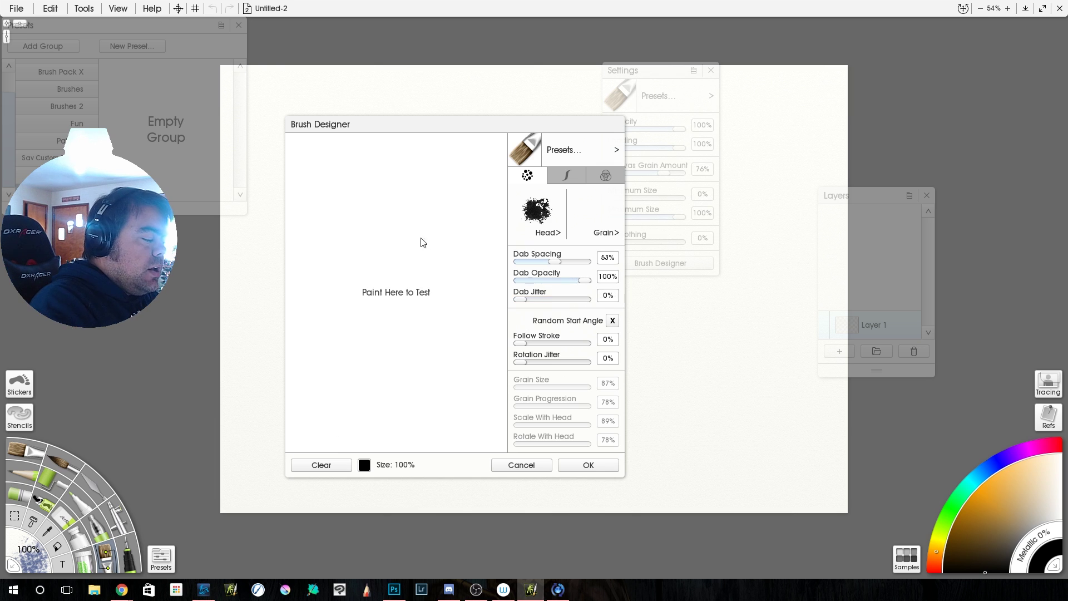
drag(400, 184, 395, 334)
click(322, 468)
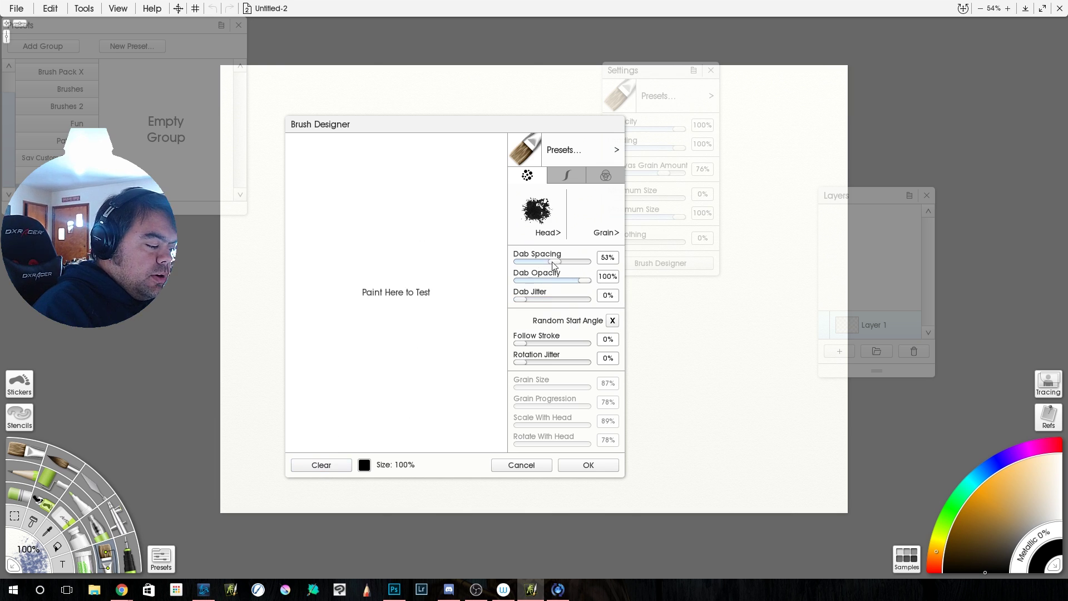
drag(553, 265, 524, 273)
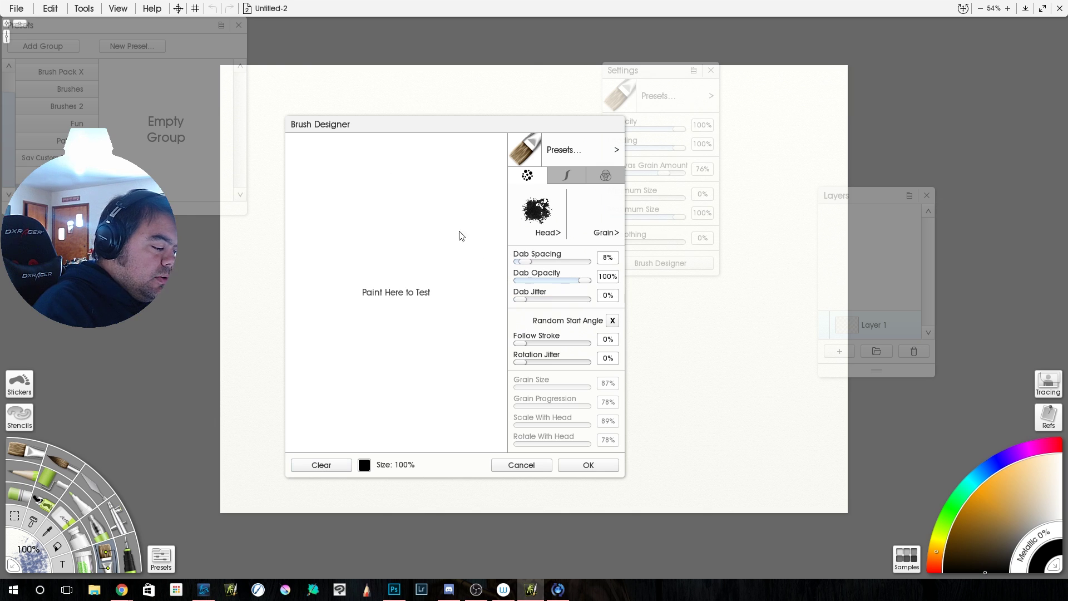
mouse_move(428, 164)
mouse_down()
mouse_move(392, 309)
mouse_move(416, 356)
mouse_up()
drag(446, 270, 443, 403)
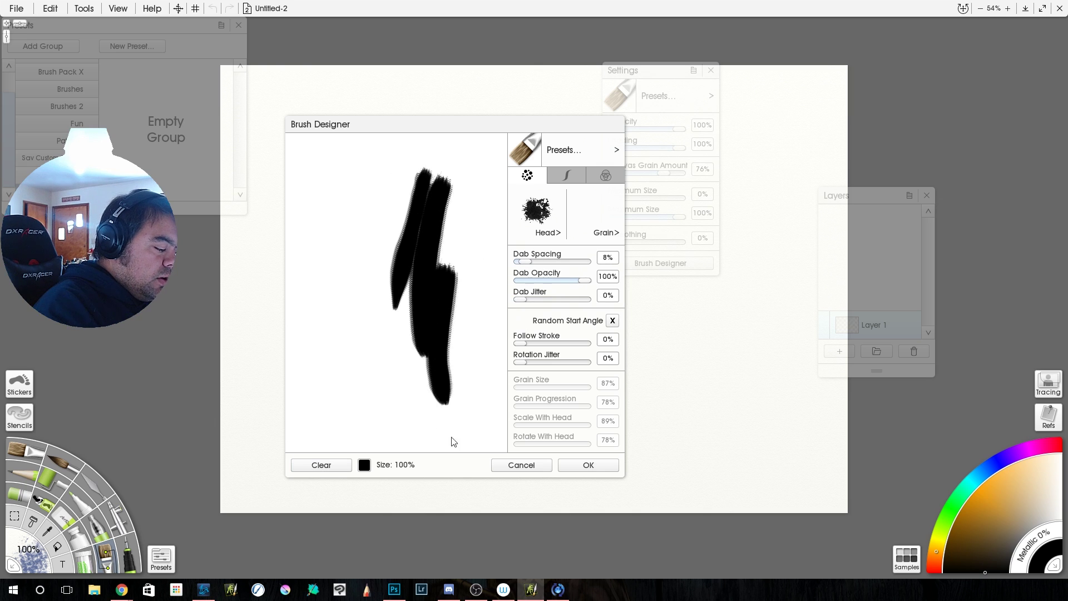
click(337, 466)
Lower dab opacity to 43% and test two softer strokes before clearing.
drag(580, 279, 541, 282)
drag(416, 163, 408, 356)
drag(439, 198, 448, 395)
click(334, 465)
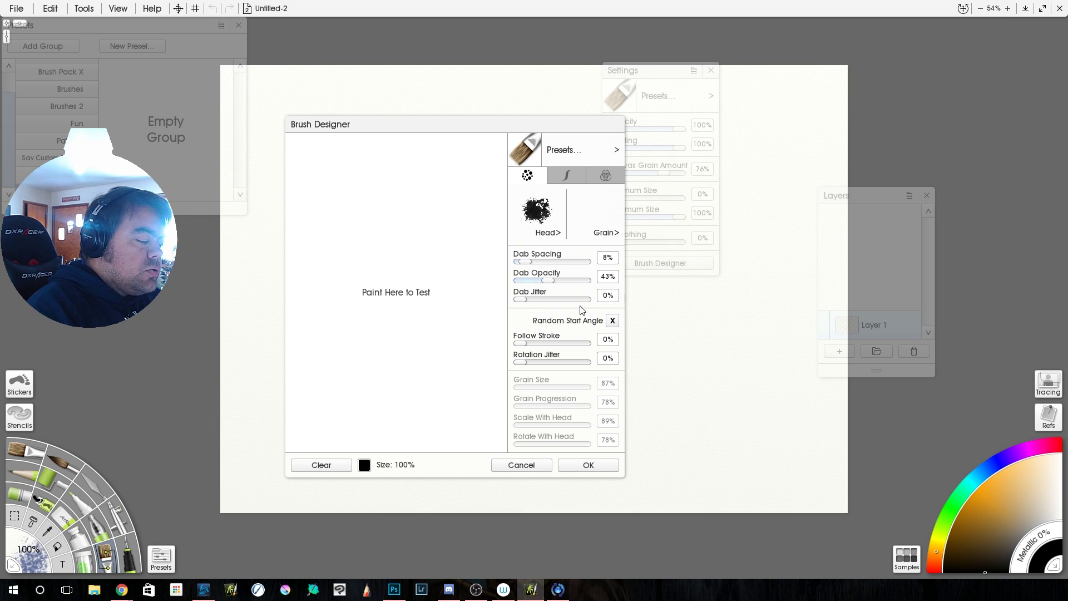
Raise dab spacing to 23%, then 48%, painting test strokes to compare.
drag(524, 262, 536, 261)
drag(399, 168, 400, 189)
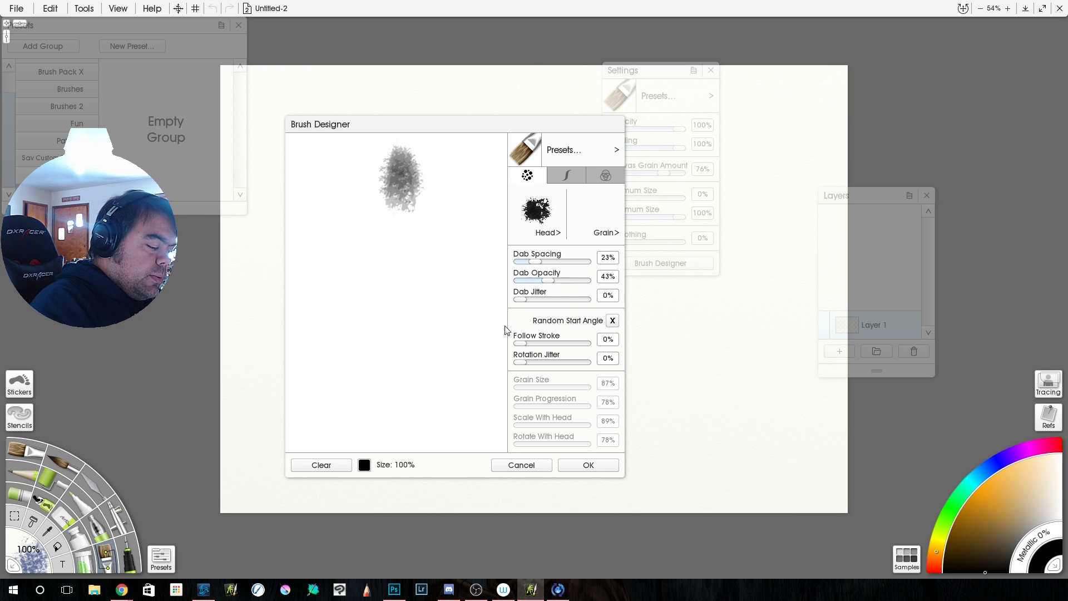
click(321, 465)
drag(538, 261, 553, 262)
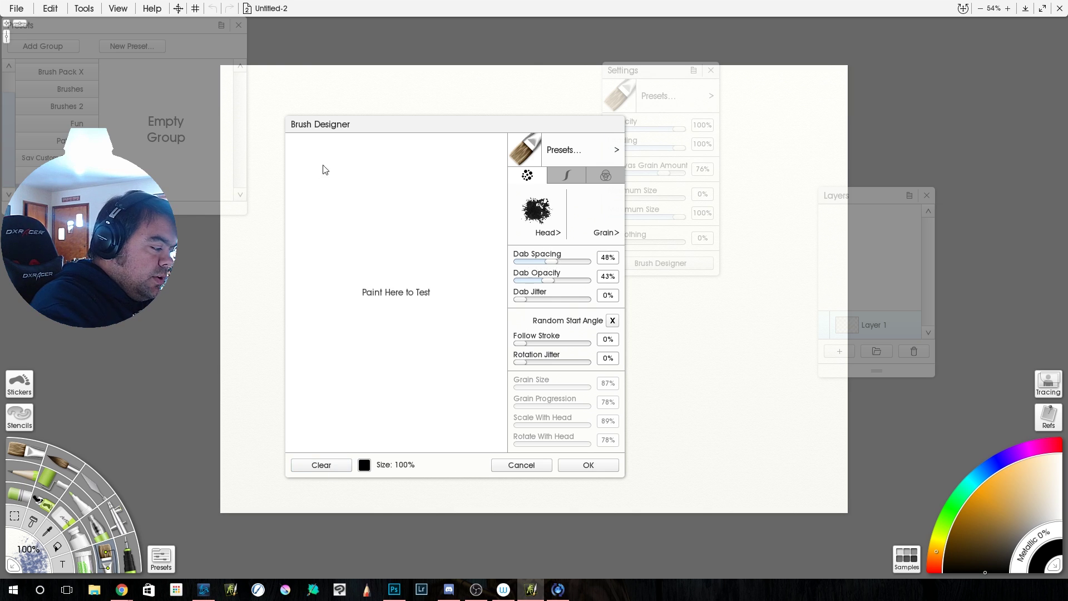
mouse_move(312, 161)
mouse_down()
mouse_move(309, 276)
mouse_move(341, 307)
mouse_move(482, 312)
mouse_move(482, 440)
mouse_up()
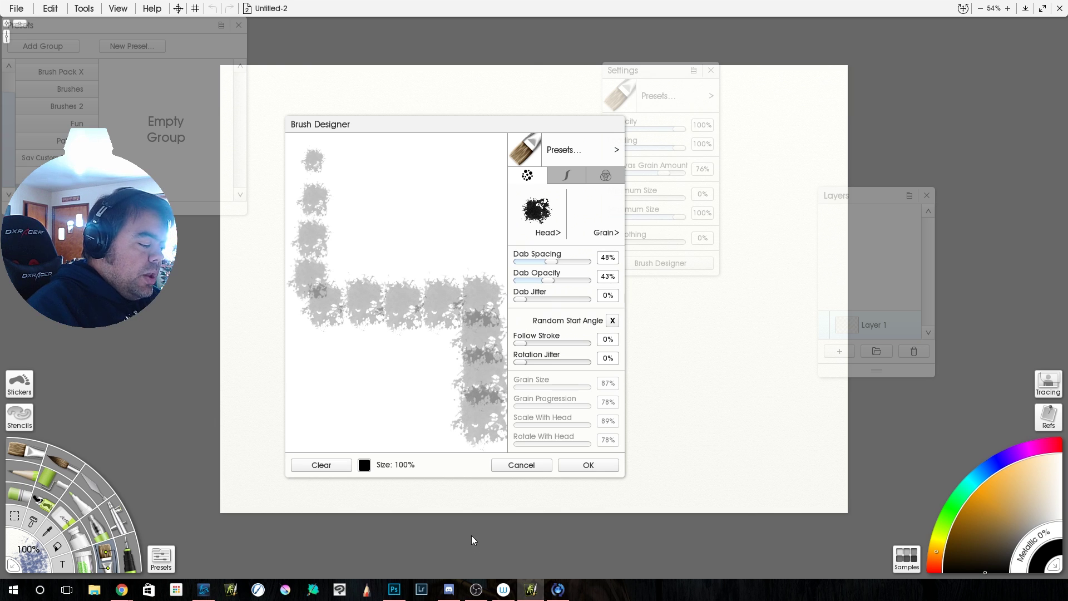
Set Follow Stroke to 100%, test dab direction with strokes, then clear the pad.
drag(523, 343, 606, 340)
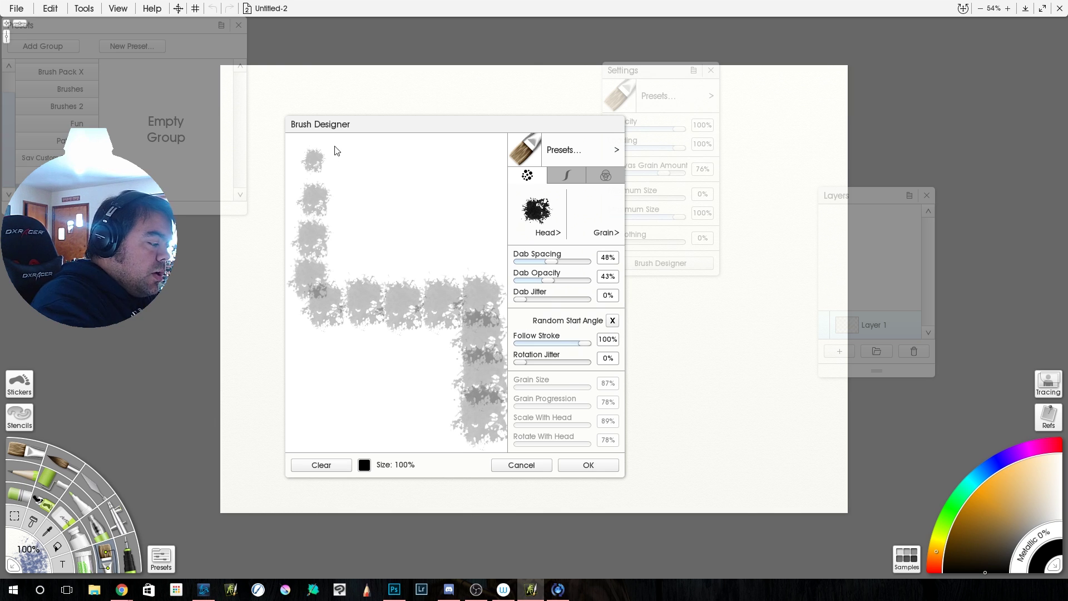
drag(345, 157, 345, 202)
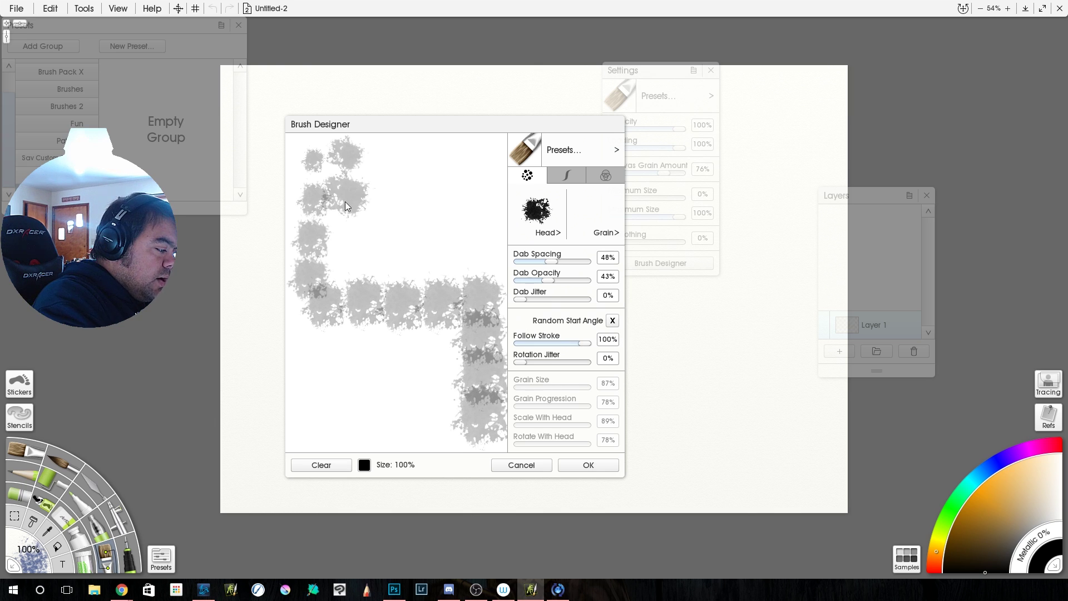
drag(362, 266, 486, 259)
click(323, 467)
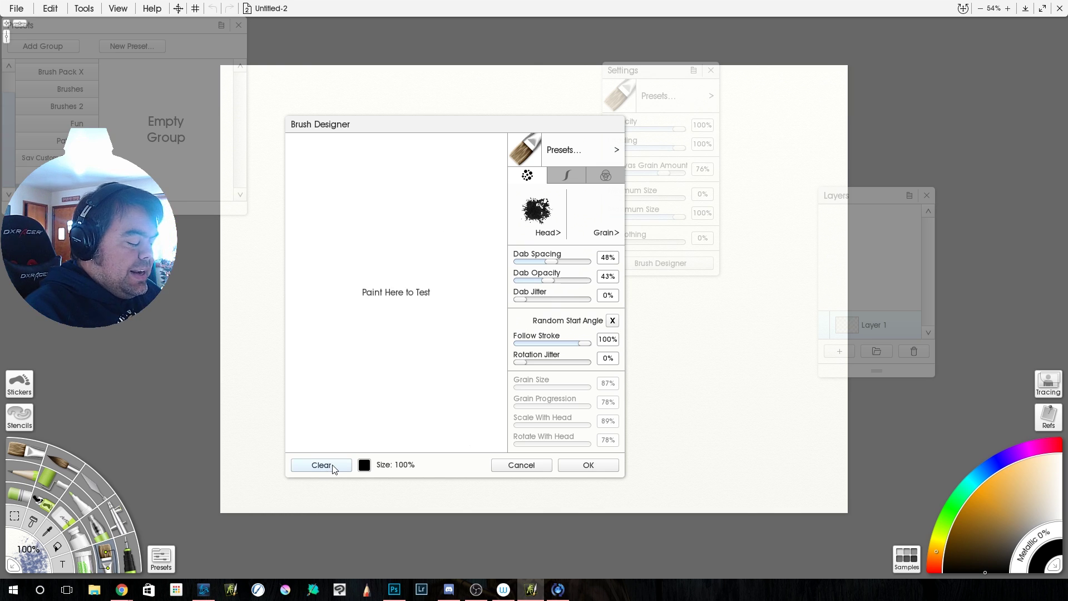
Restore dab opacity to 100%, turn Follow Stroke off, and stamp a row of test dabs.
mouse_move(551, 280)
mouse_down()
mouse_move(591, 280)
mouse_move(564, 262)
mouse_up()
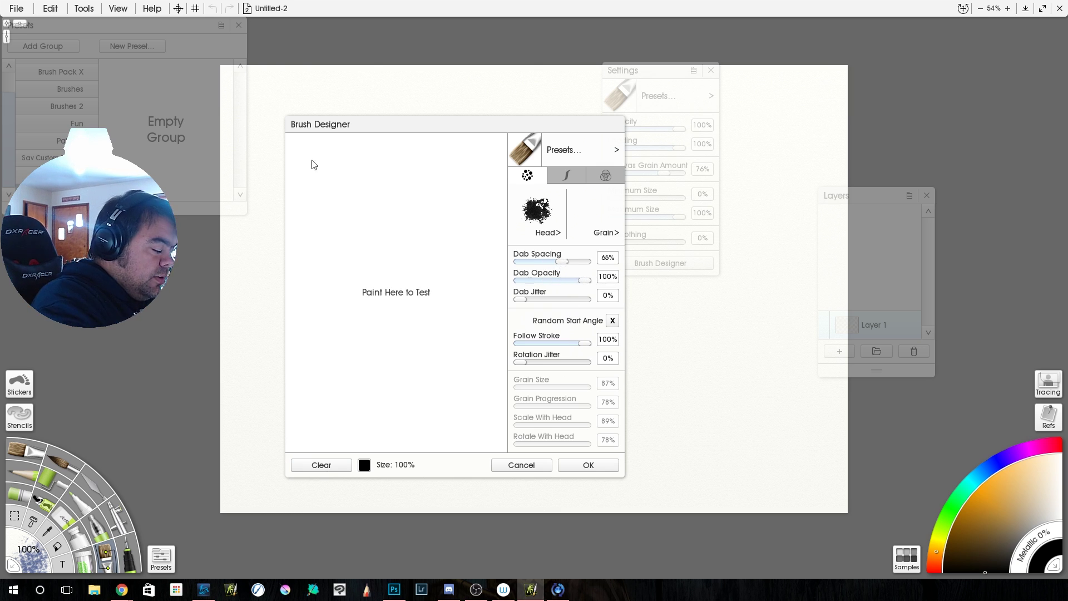
drag(584, 343, 520, 343)
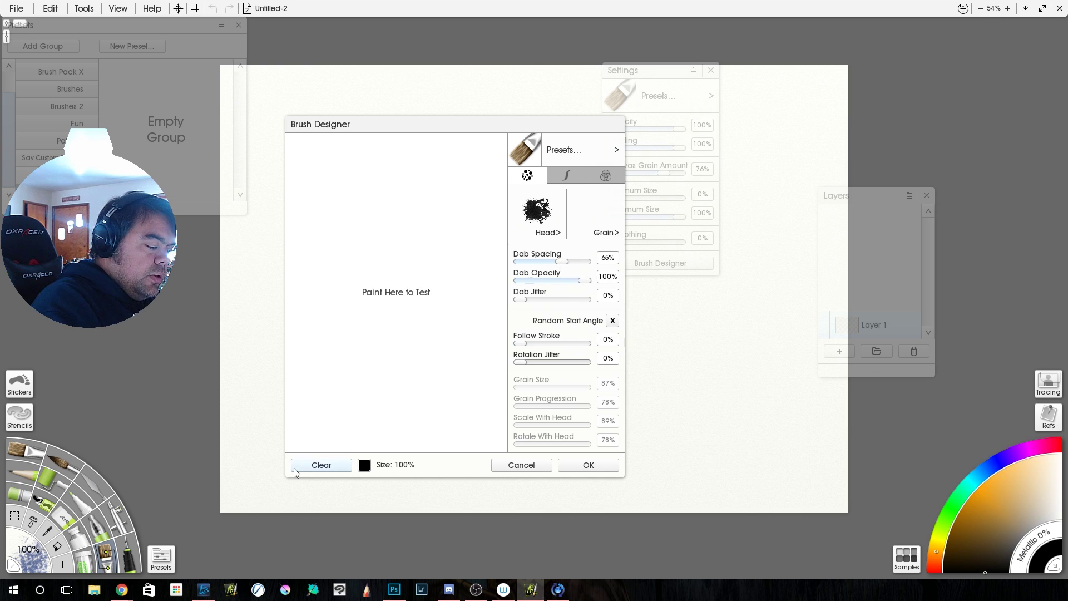
click(301, 170)
click(367, 168)
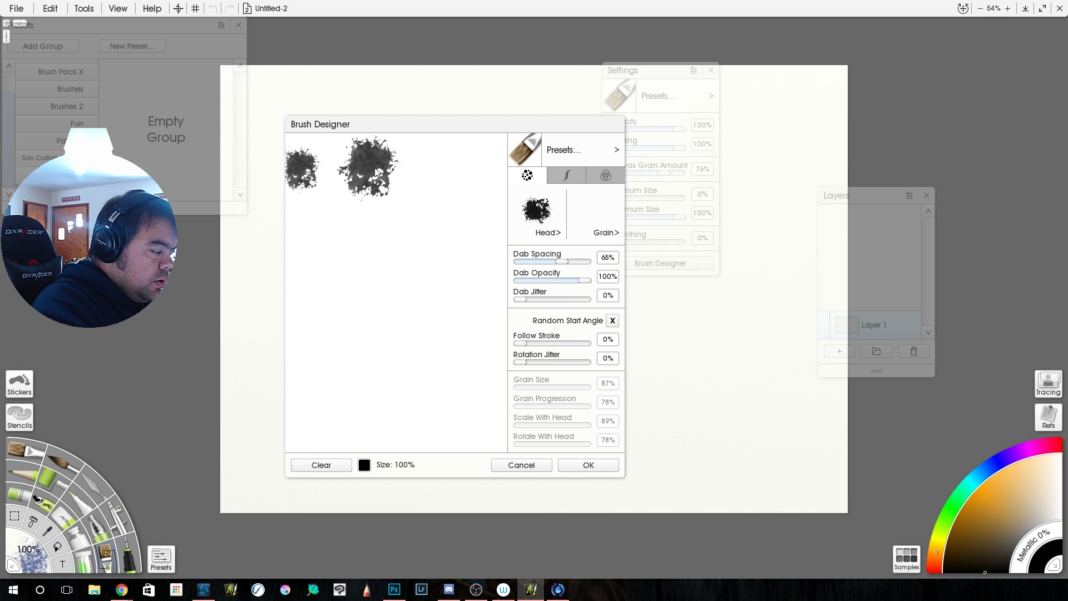
click(438, 169)
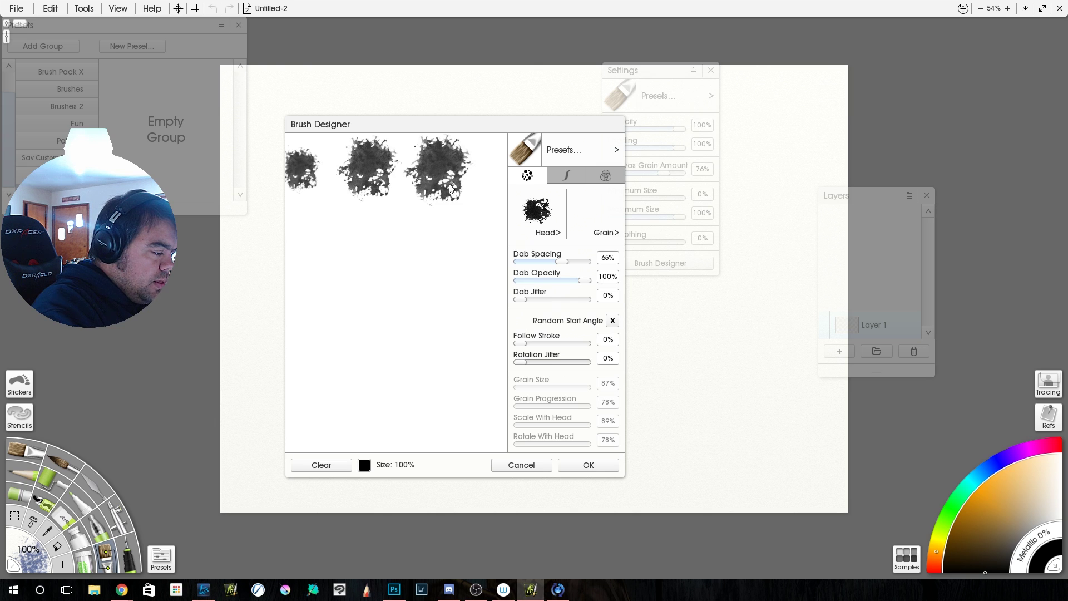
click(448, 227)
click(448, 299)
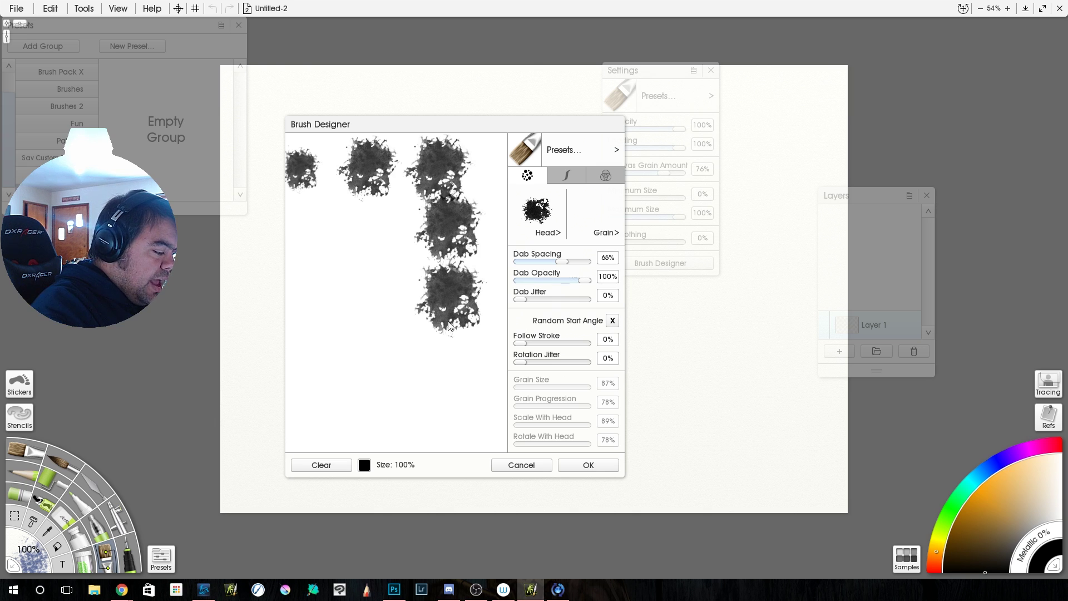
click(449, 368)
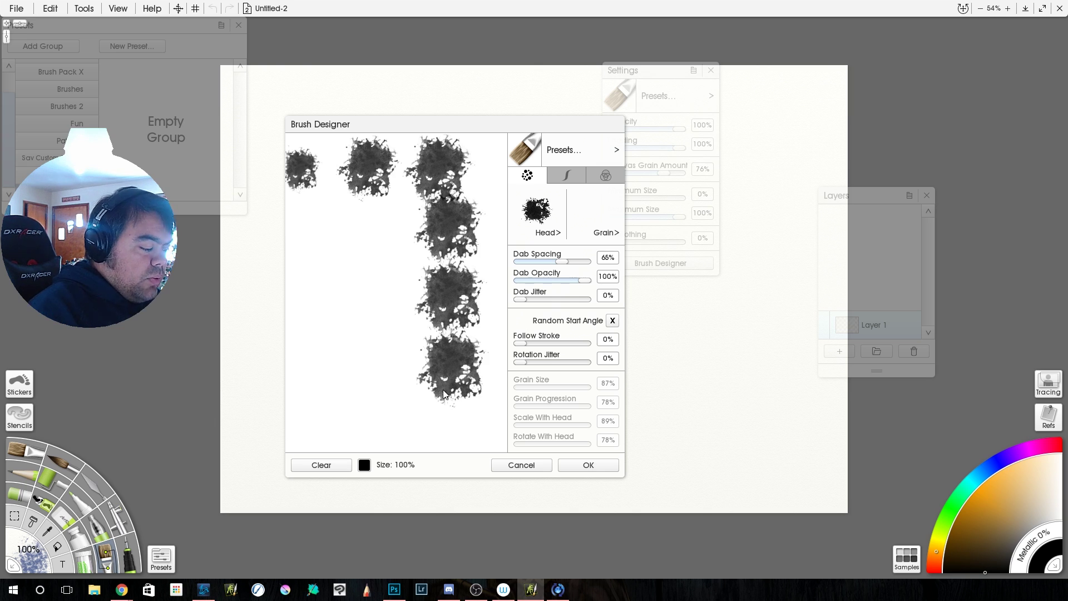
Set Follow Stroke back to 100%, paint test dabs and a stroke, then clear.
drag(523, 343, 589, 343)
click(298, 227)
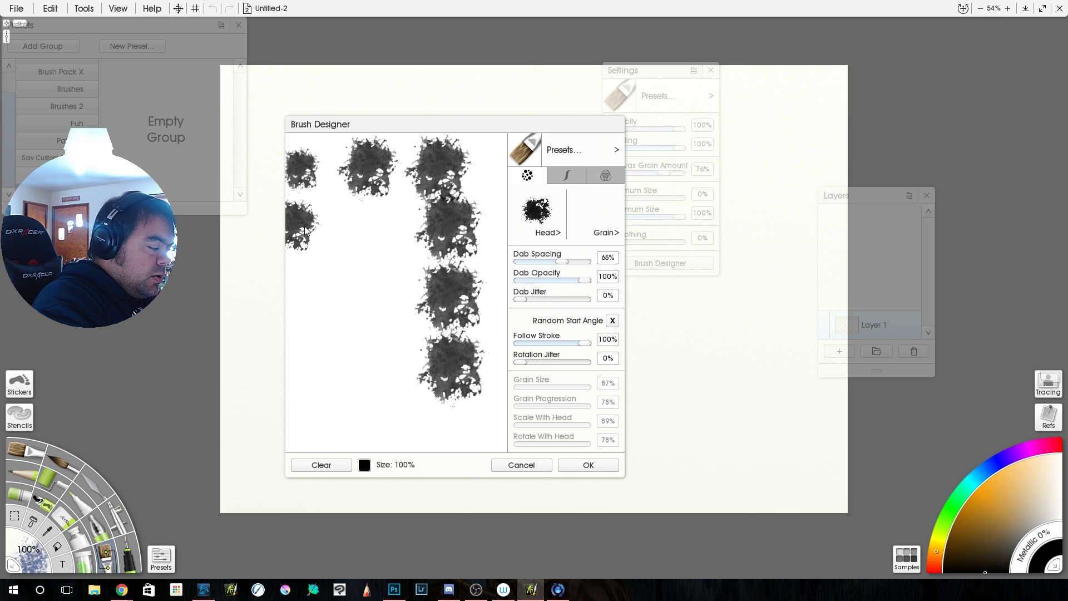
mouse_move(361, 229)
mouse_down()
mouse_move(372, 230)
mouse_move(376, 275)
mouse_move(375, 430)
mouse_up()
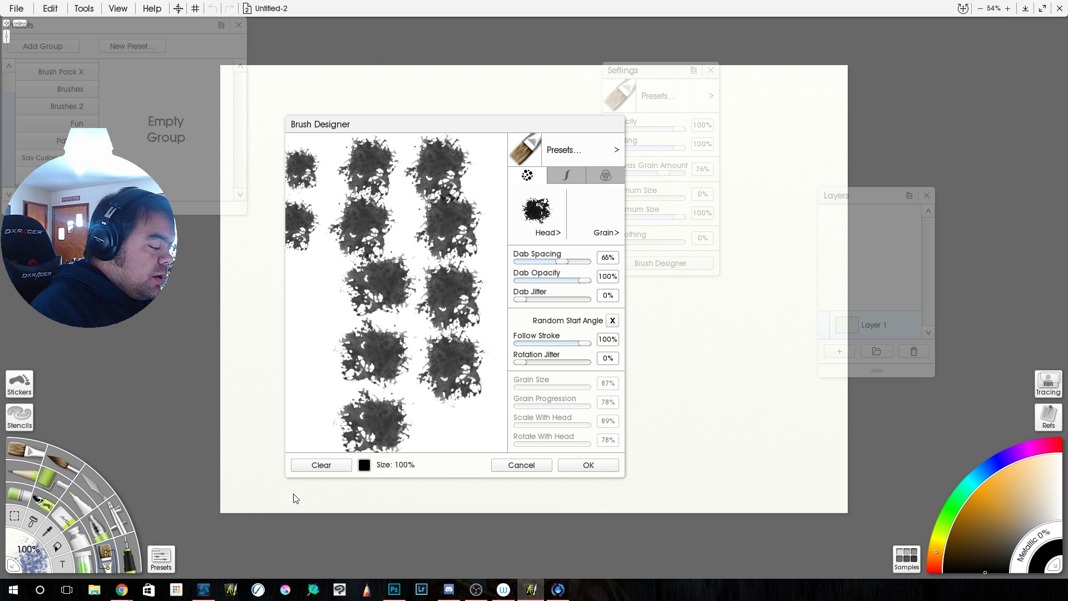
click(321, 465)
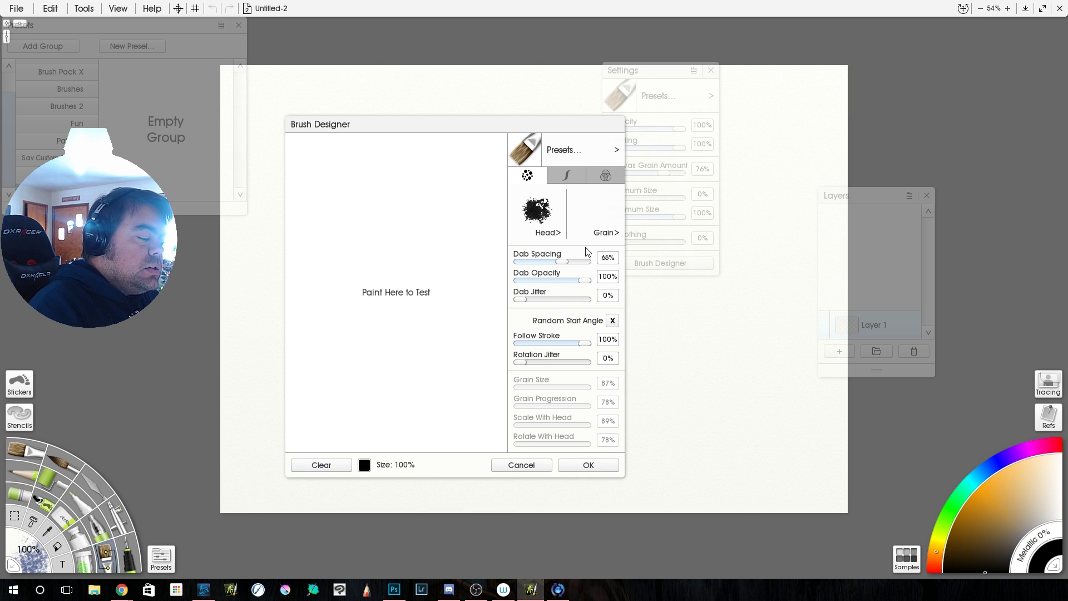
Set Rotation Jitter to 100%, paint test dabs to check rotation, then clear.
drag(523, 362, 594, 363)
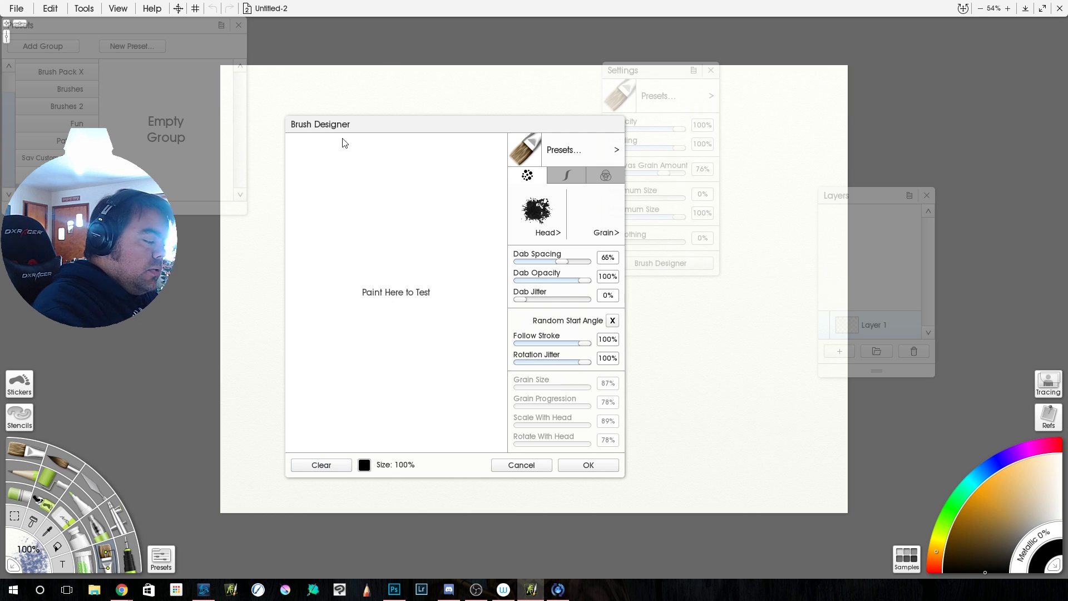
click(295, 169)
mouse_move(361, 174)
mouse_down()
mouse_move(471, 179)
mouse_move(459, 433)
mouse_move(334, 436)
mouse_move(320, 376)
mouse_move(314, 235)
mouse_up()
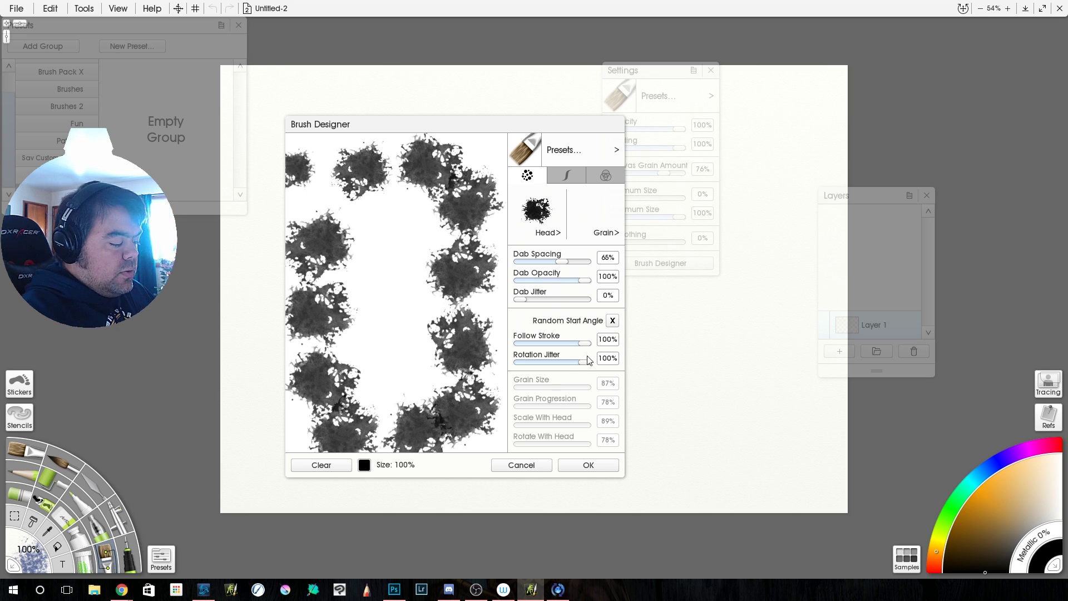
click(322, 466)
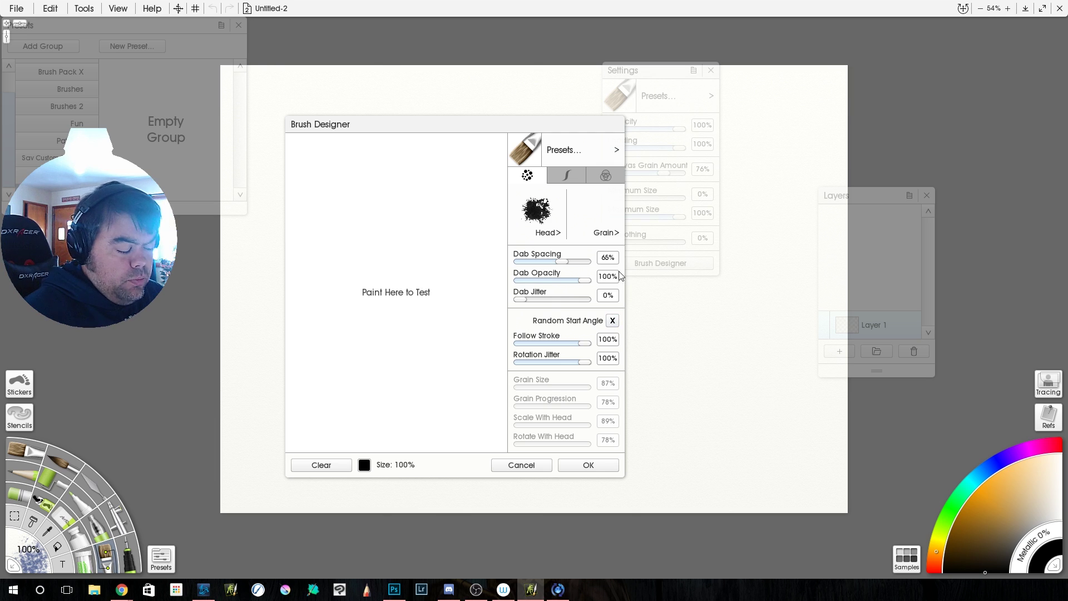
Turn on Random Start Angle and stamp three test dabs.
click(613, 321)
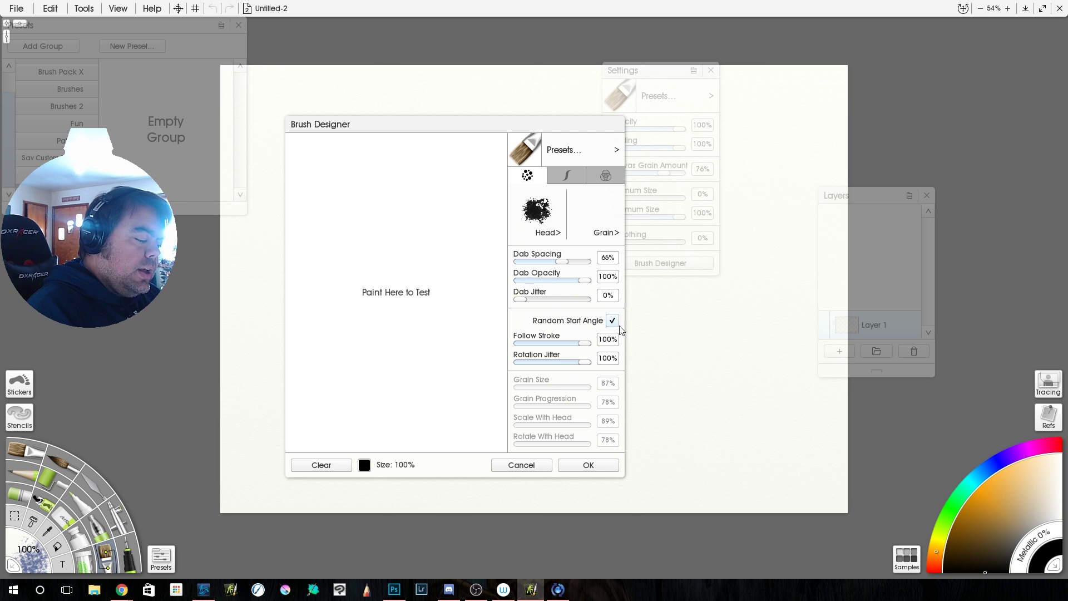
click(321, 159)
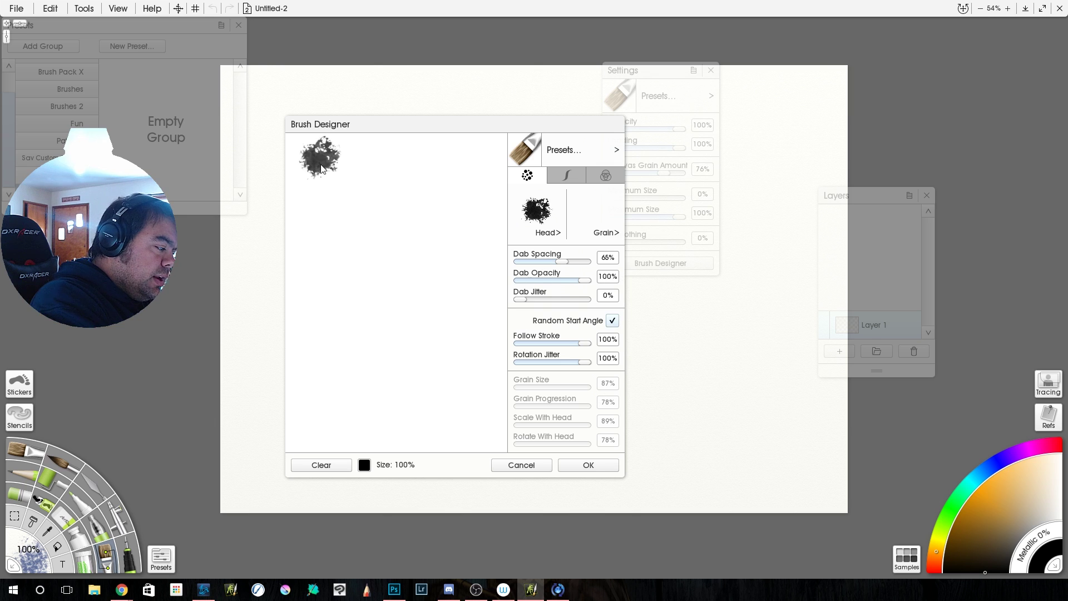
click(368, 150)
click(427, 152)
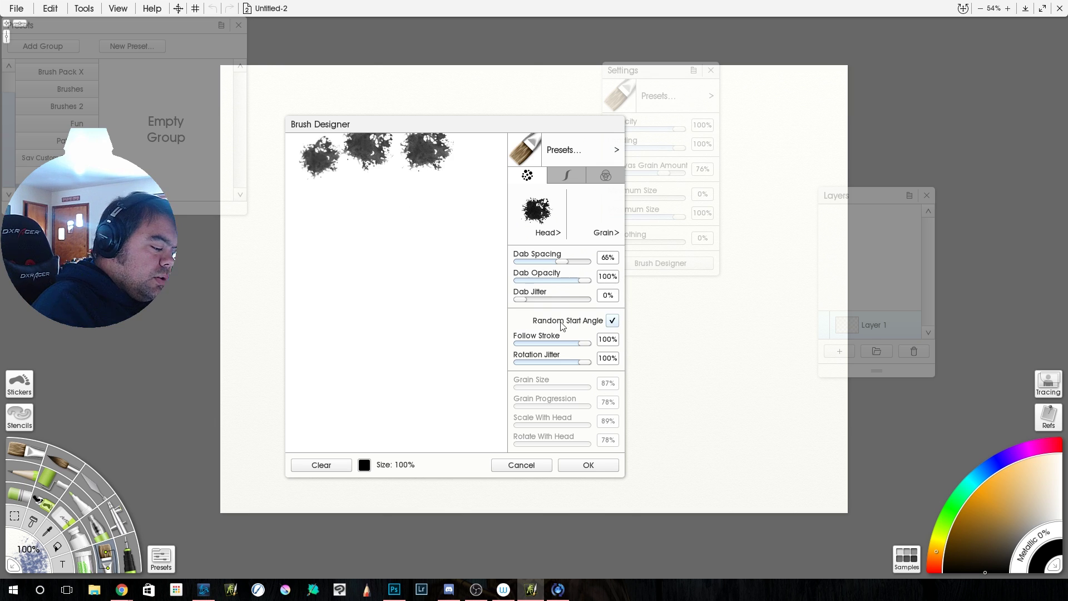
Set Rotation Jitter to 0%, clear the pad, and paint four new test dabs.
drag(586, 362, 550, 372)
click(321, 465)
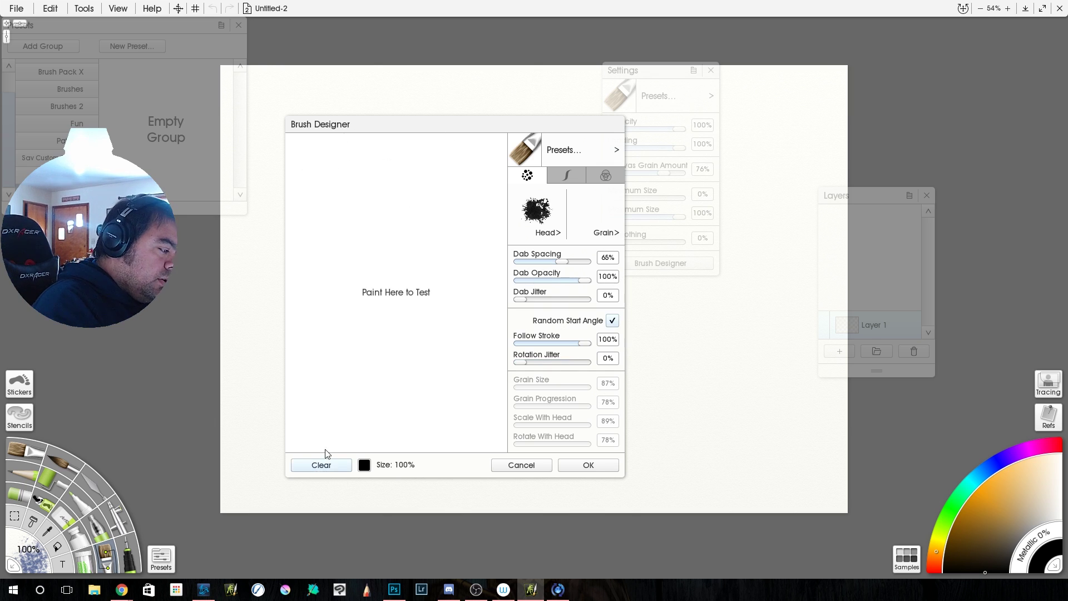
click(318, 170)
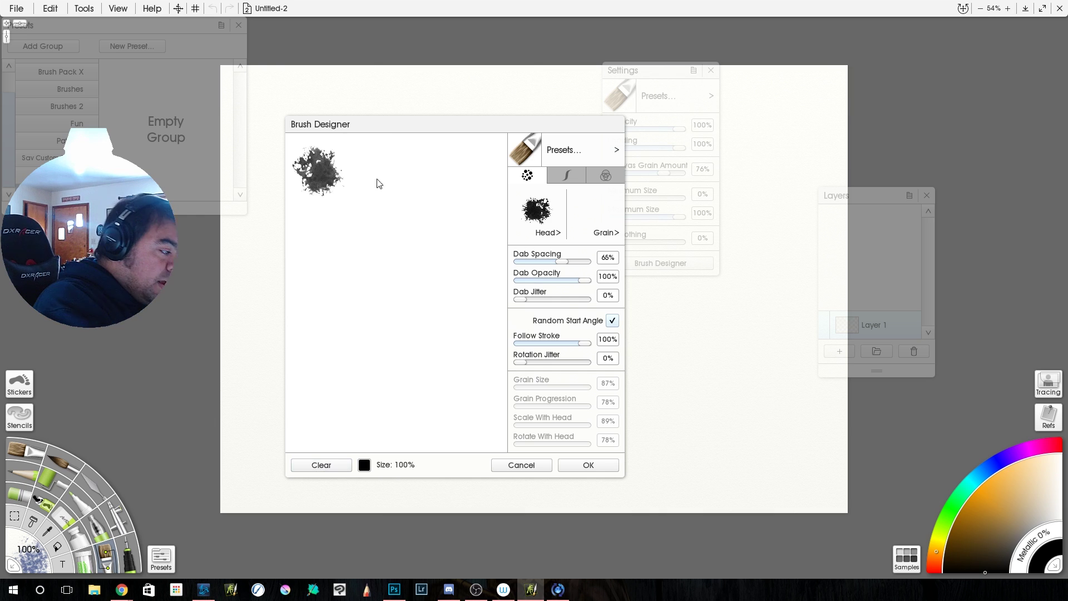
click(376, 161)
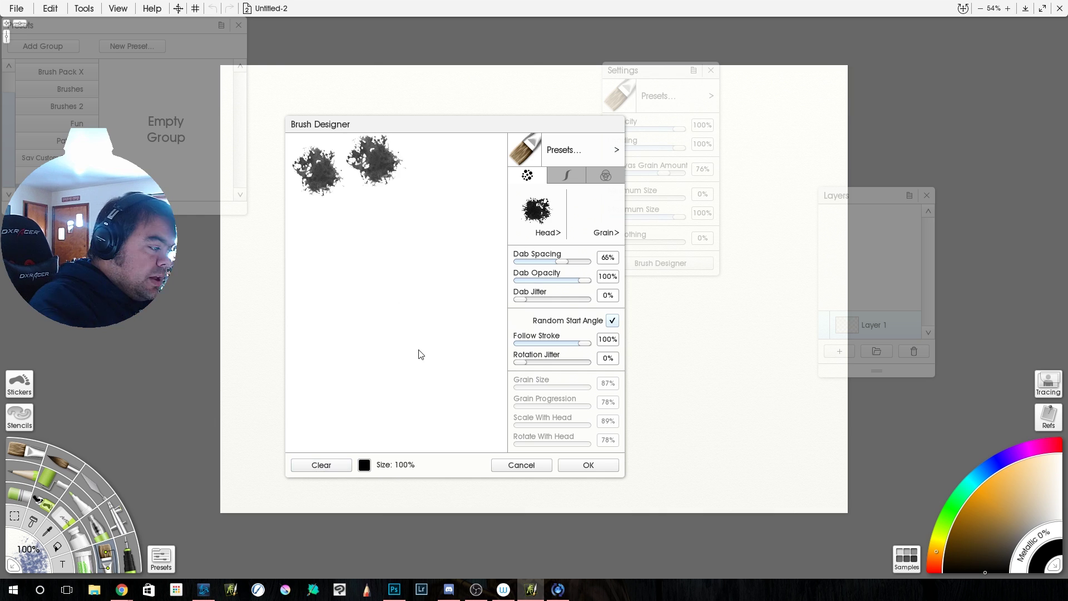
click(433, 164)
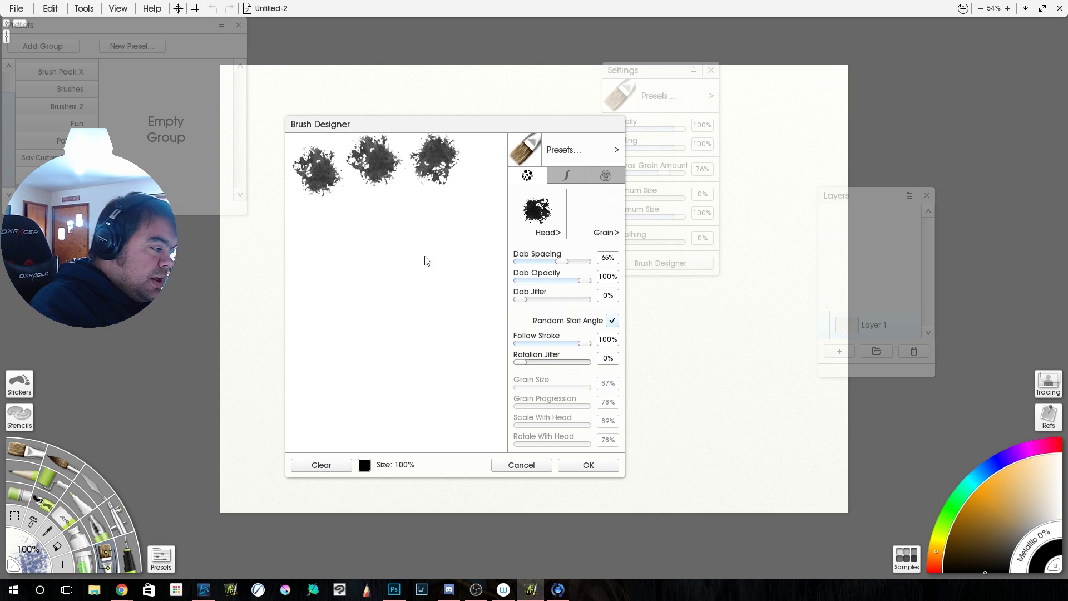
click(438, 218)
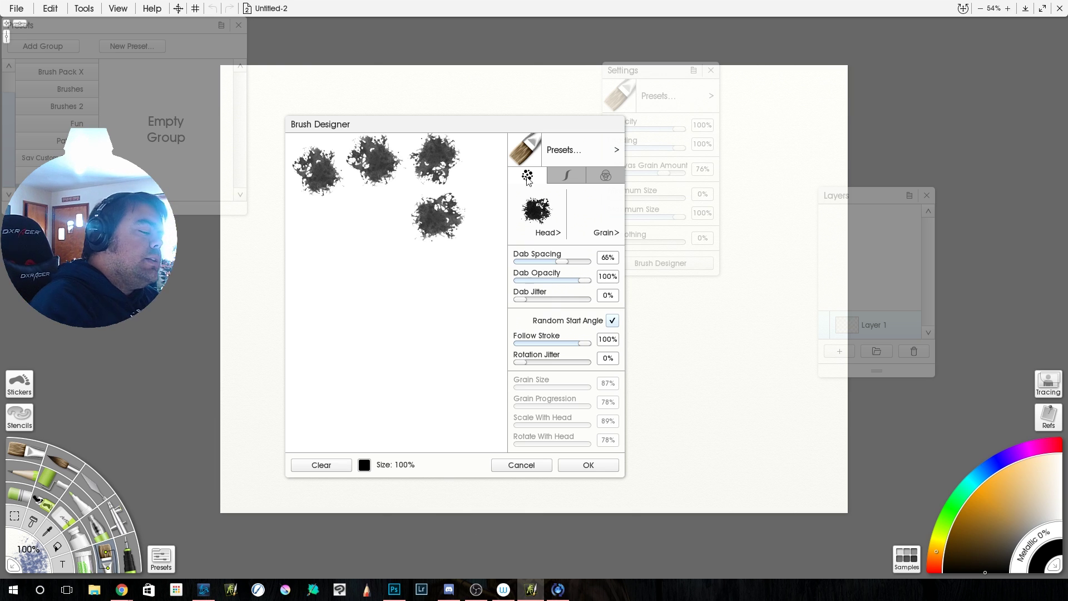
Clear the preview and set the brush head to WhiteCircle from the collection.
click(333, 466)
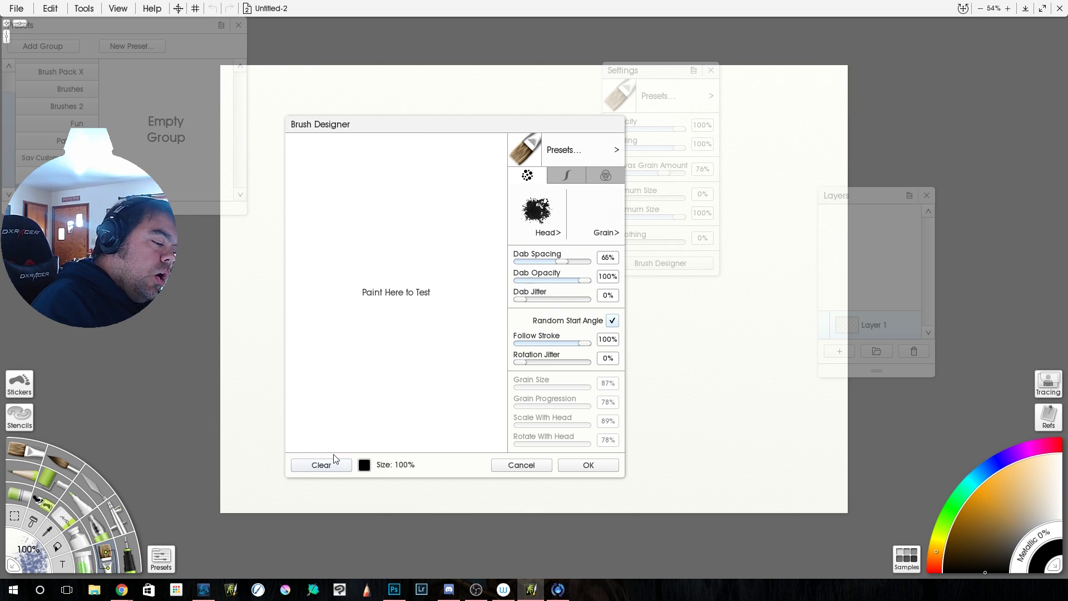
click(538, 210)
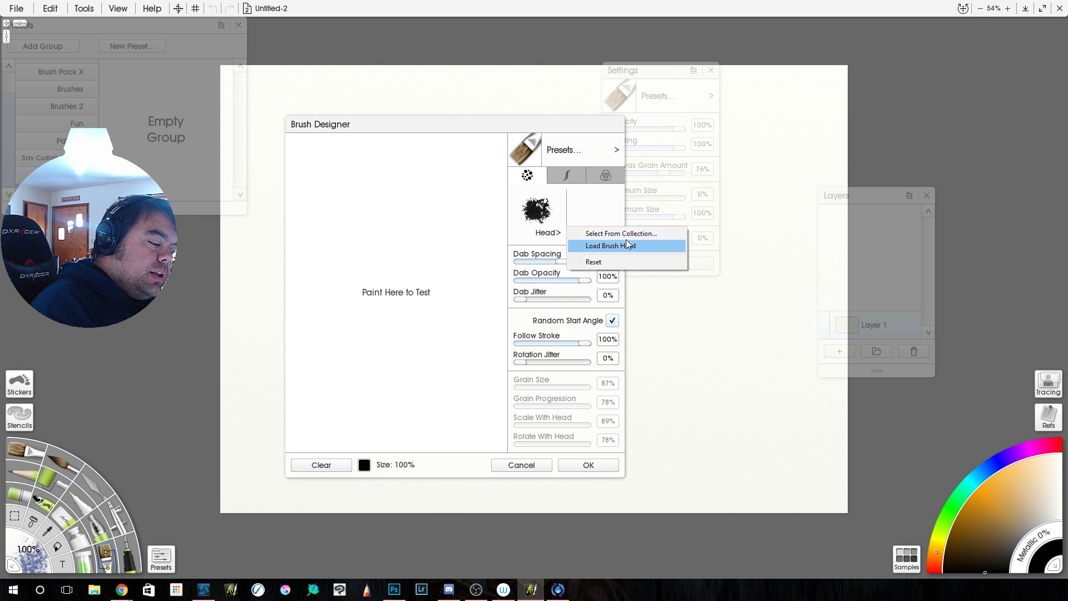
click(616, 234)
scroll(652, 272, down, 1)
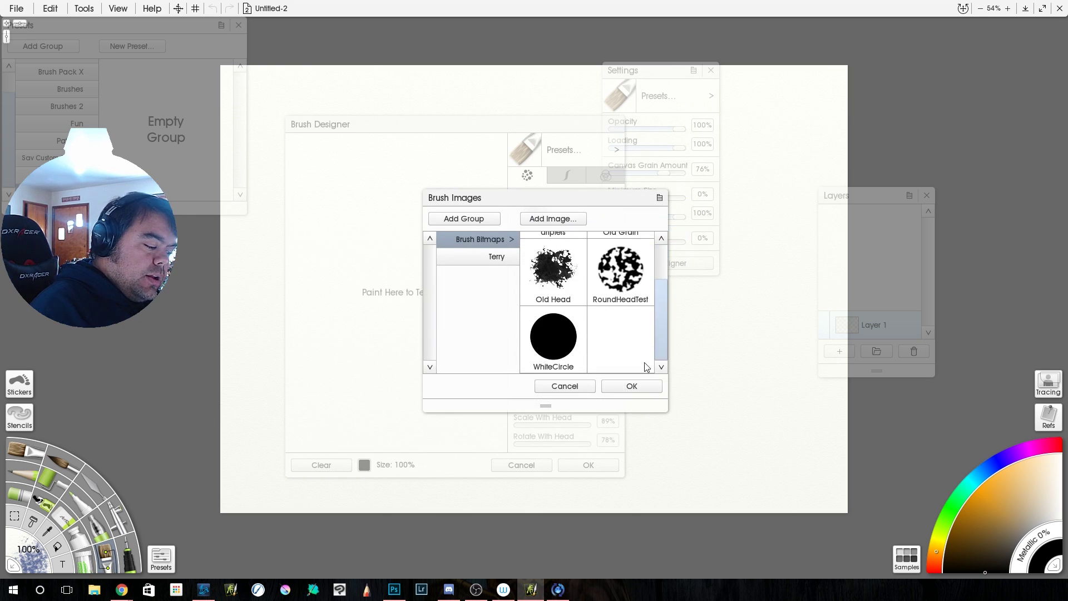
click(556, 343)
click(630, 388)
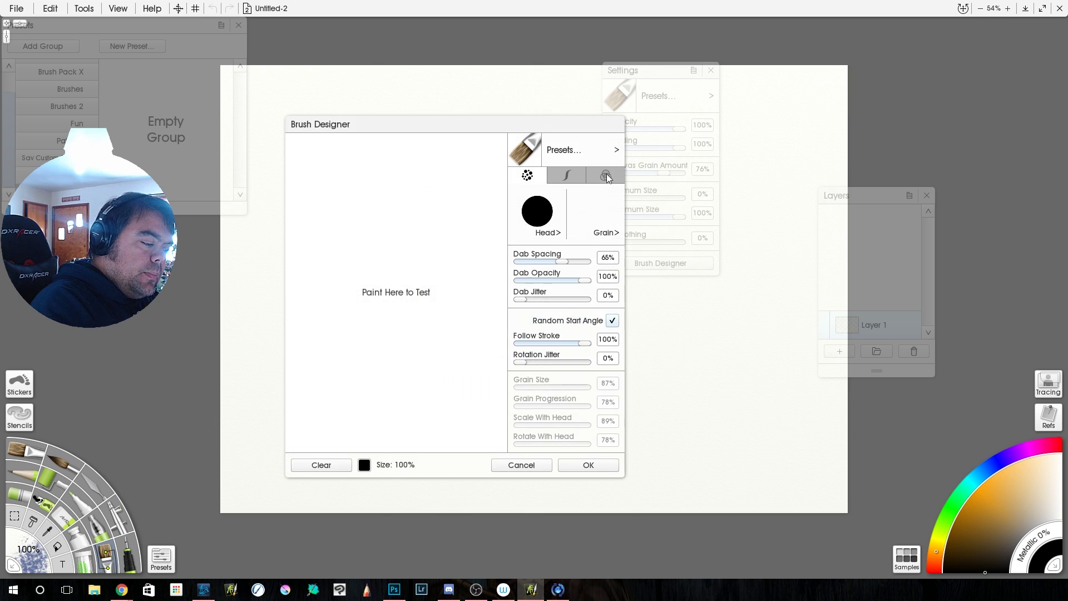
Choose driplets from the collection as the brush grain.
click(606, 231)
click(704, 234)
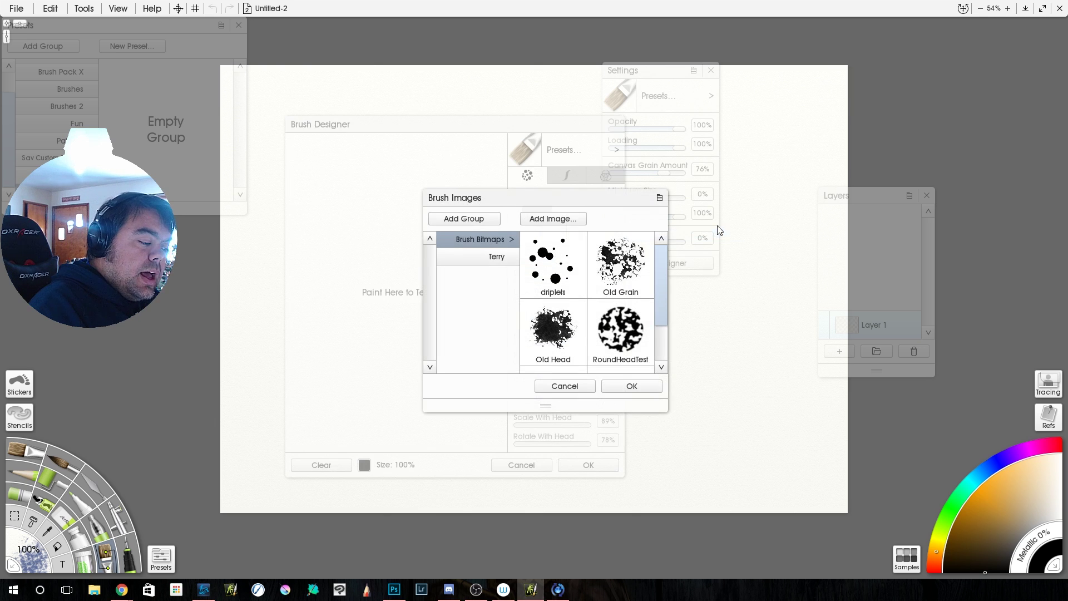
click(554, 258)
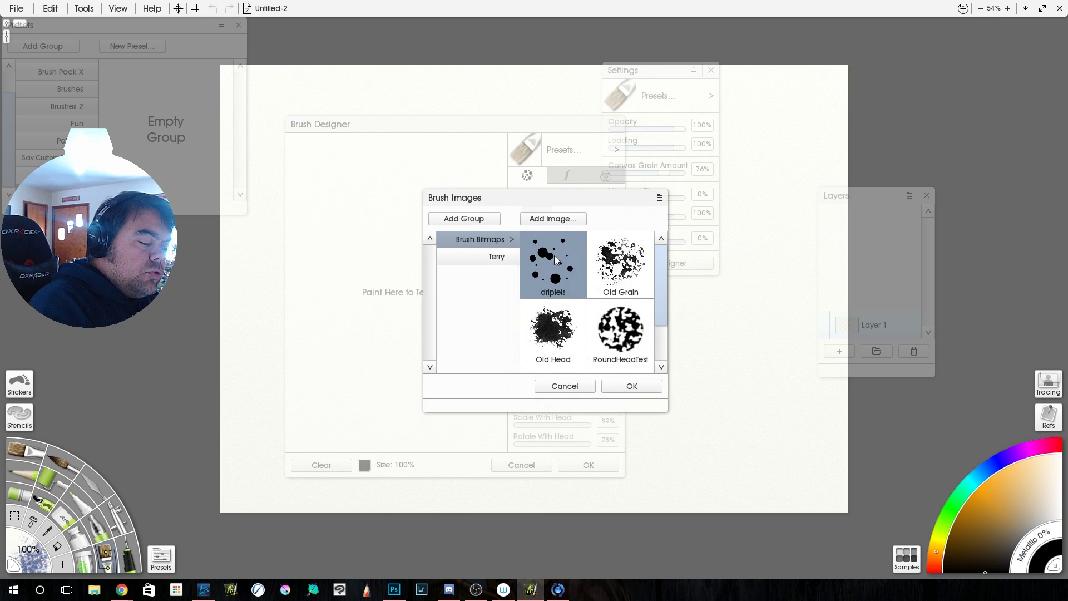
click(631, 386)
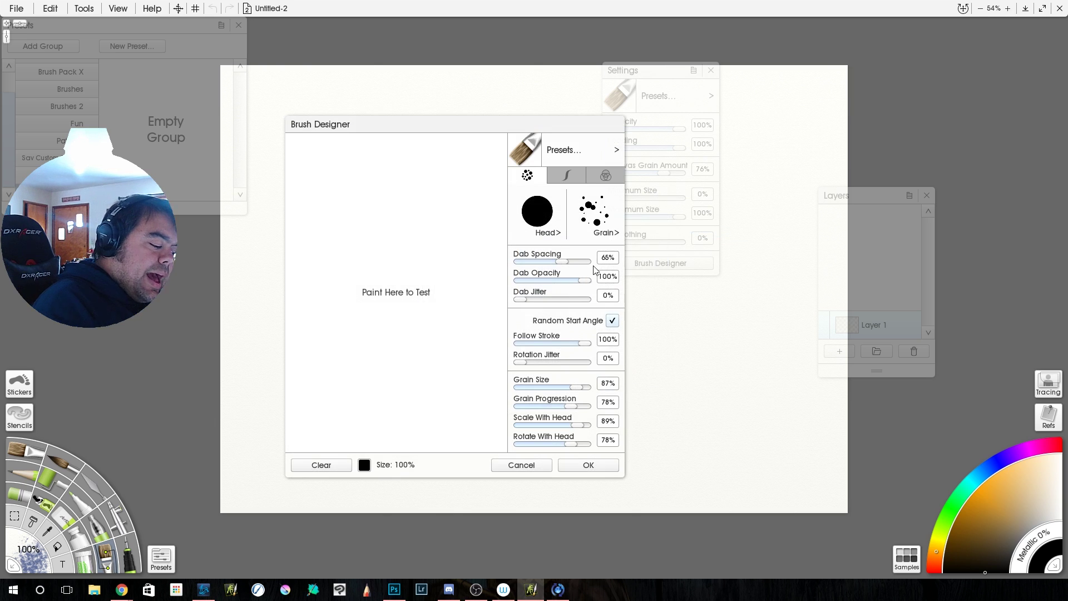
Set Grain Size, Grain Progression, Scale With Head and Rotate With Head to 0%, then test.
drag(578, 387, 490, 413)
drag(572, 406, 517, 408)
drag(573, 425, 496, 445)
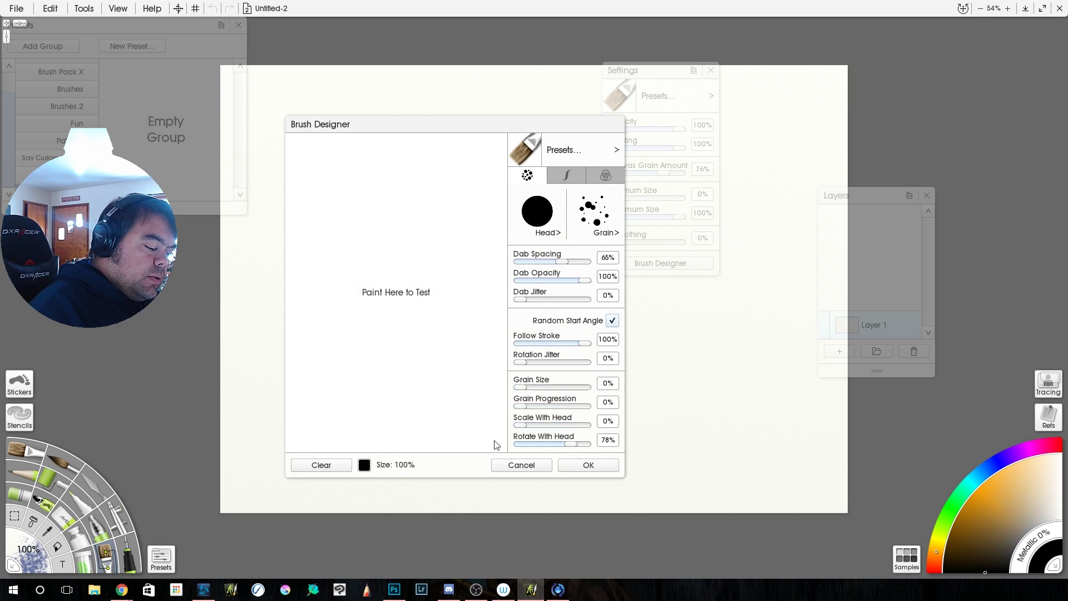
drag(573, 444, 517, 445)
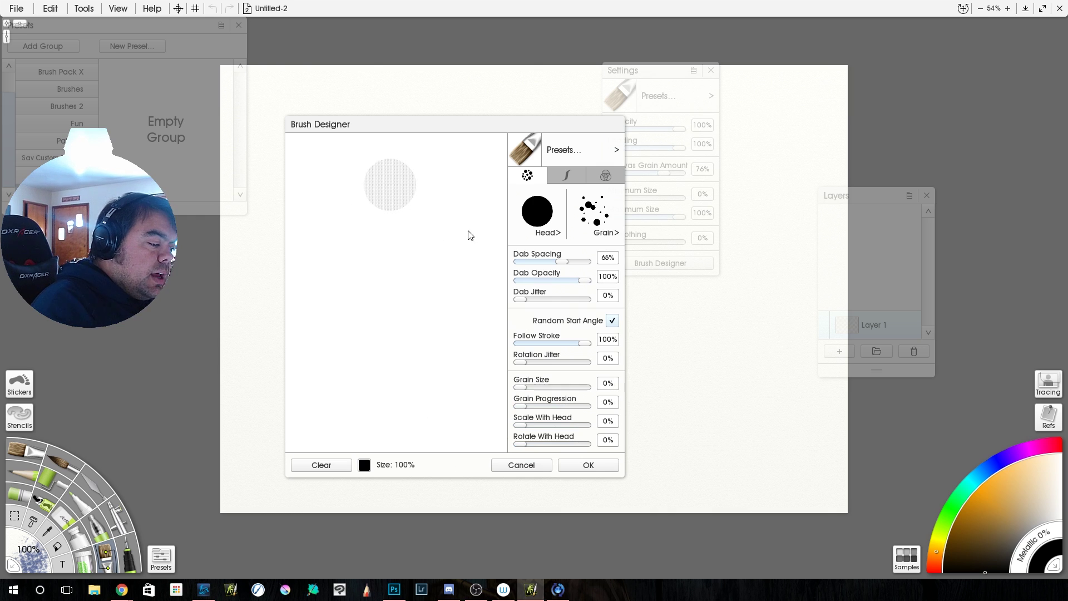
click(384, 234)
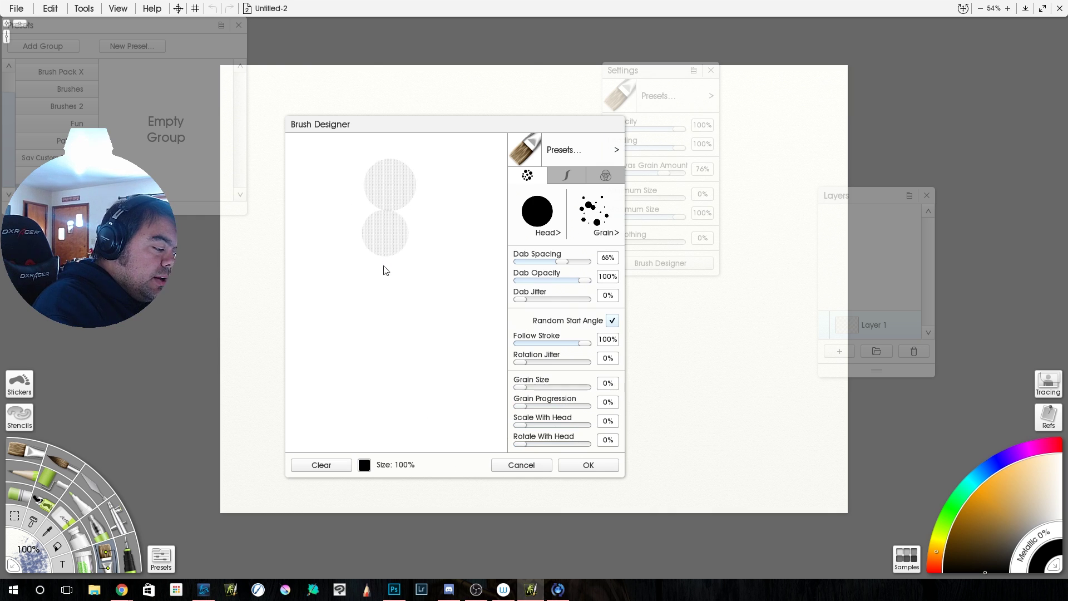
Compare dabs without grain and with driplets grain restored.
click(605, 219)
click(683, 262)
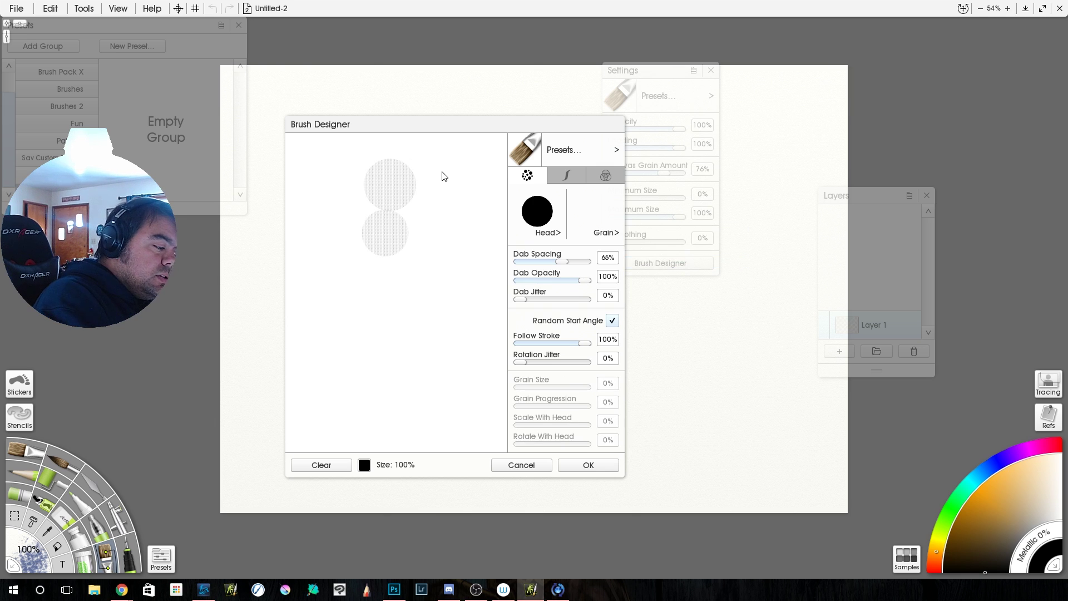
drag(443, 175, 447, 262)
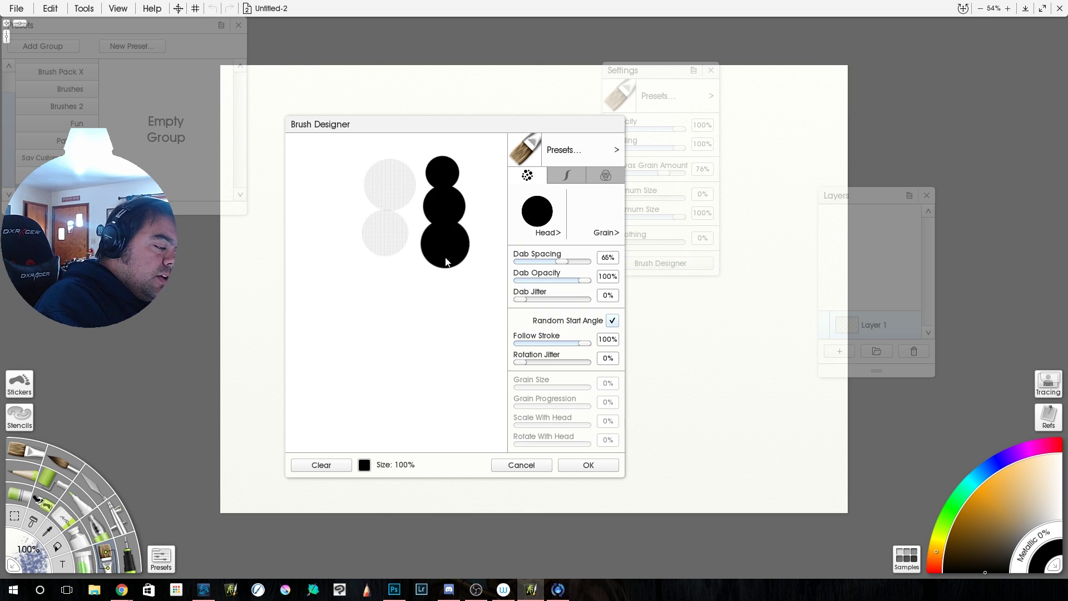
click(608, 220)
click(698, 233)
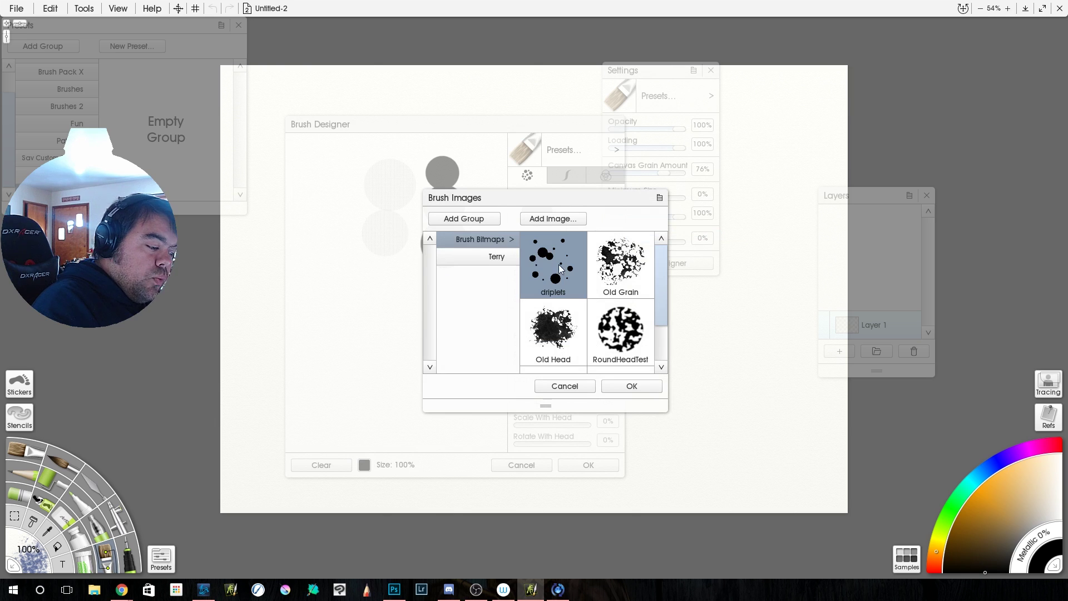
click(632, 386)
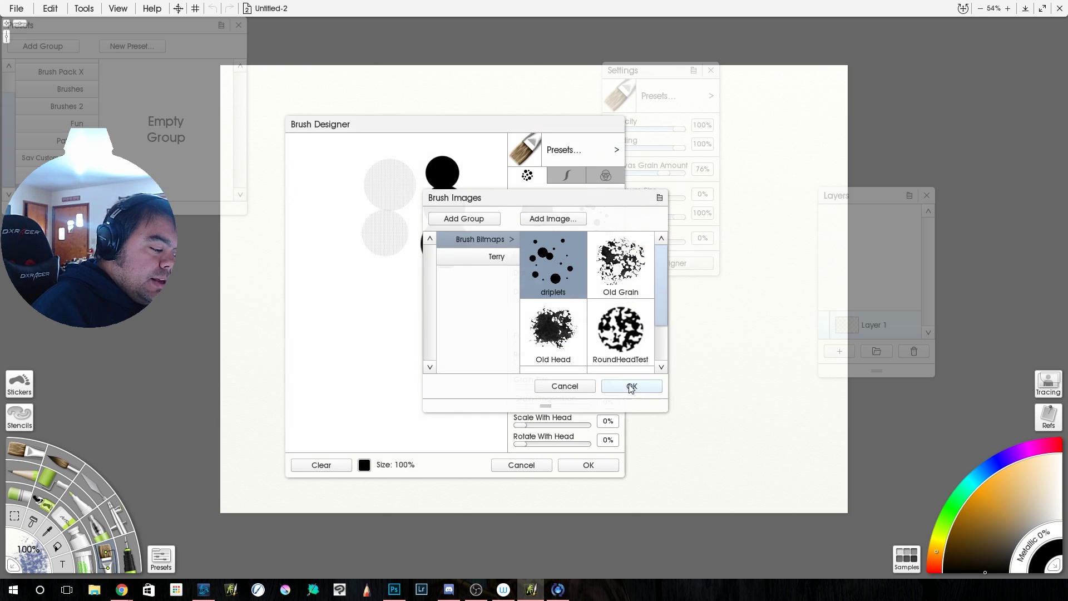
click(326, 173)
drag(327, 207, 329, 270)
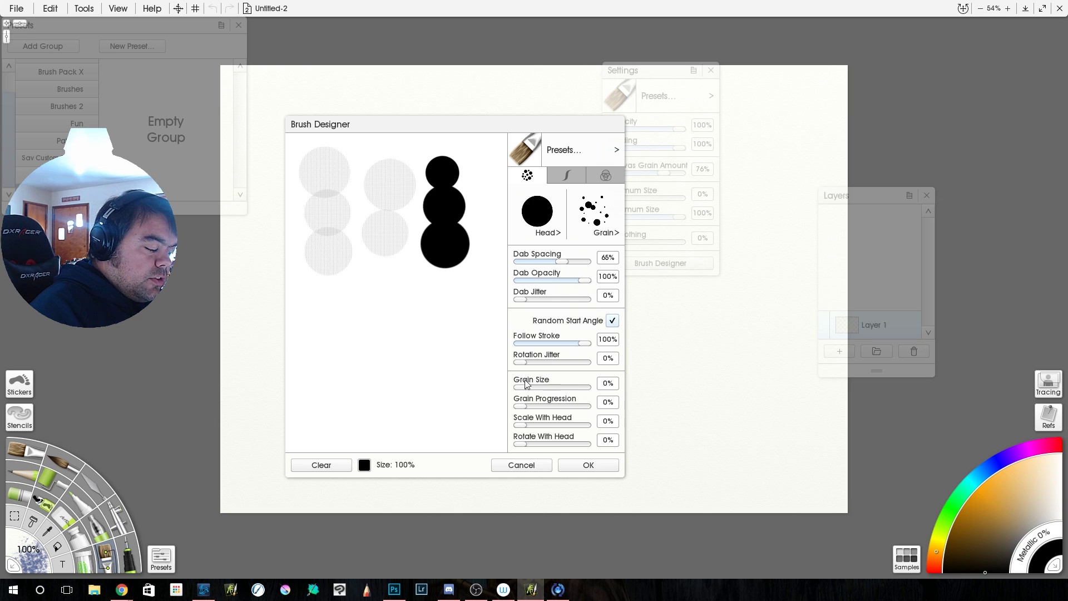
Raise Grain Size to 100%, clear, and switch the grain to RoundHeadTest.
drag(521, 390, 587, 387)
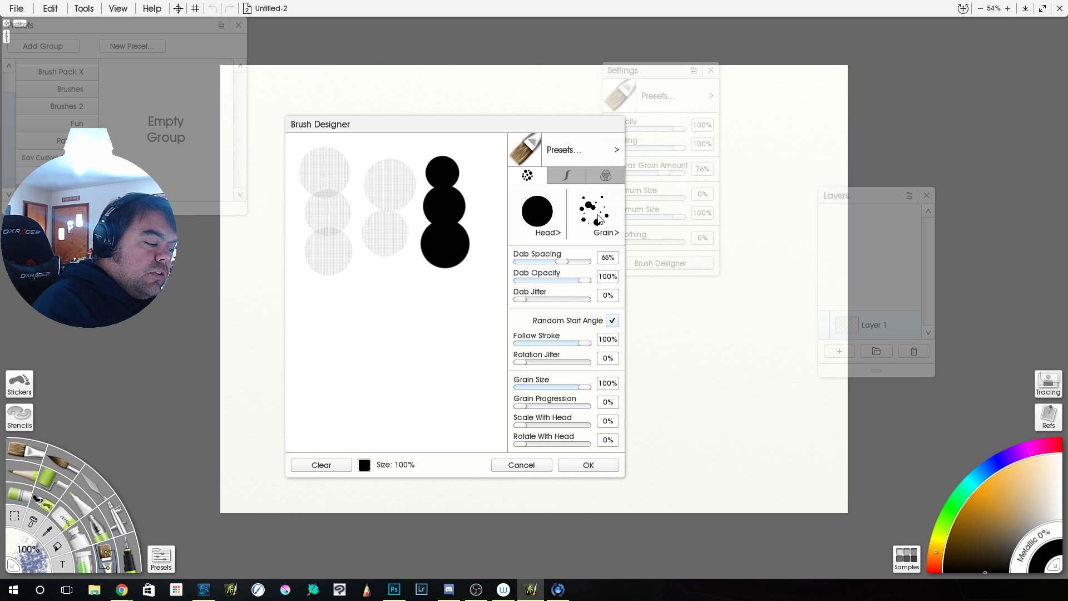
click(315, 468)
click(602, 215)
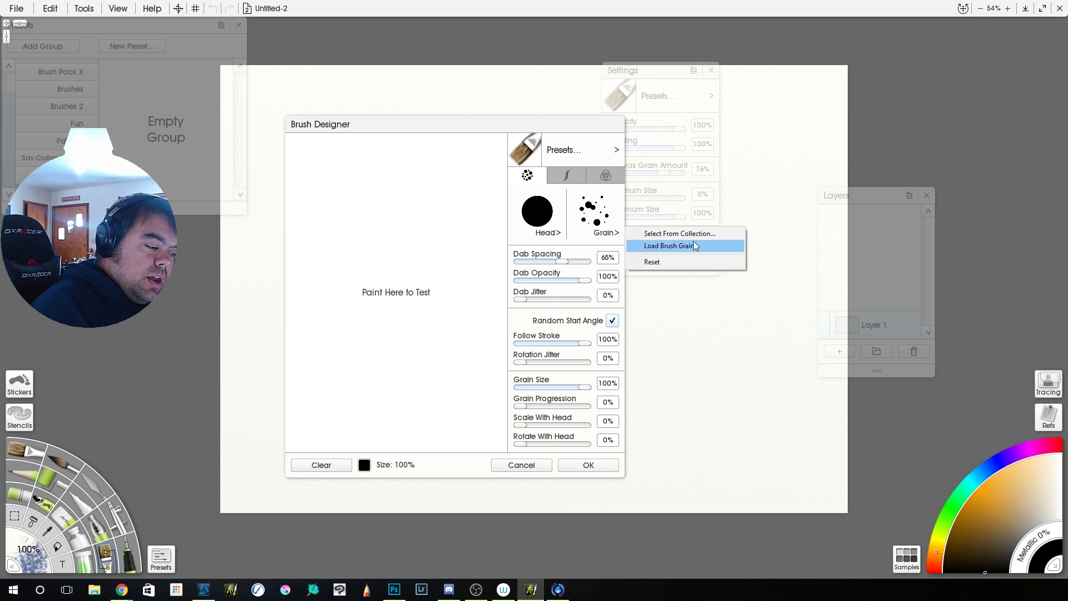
click(693, 231)
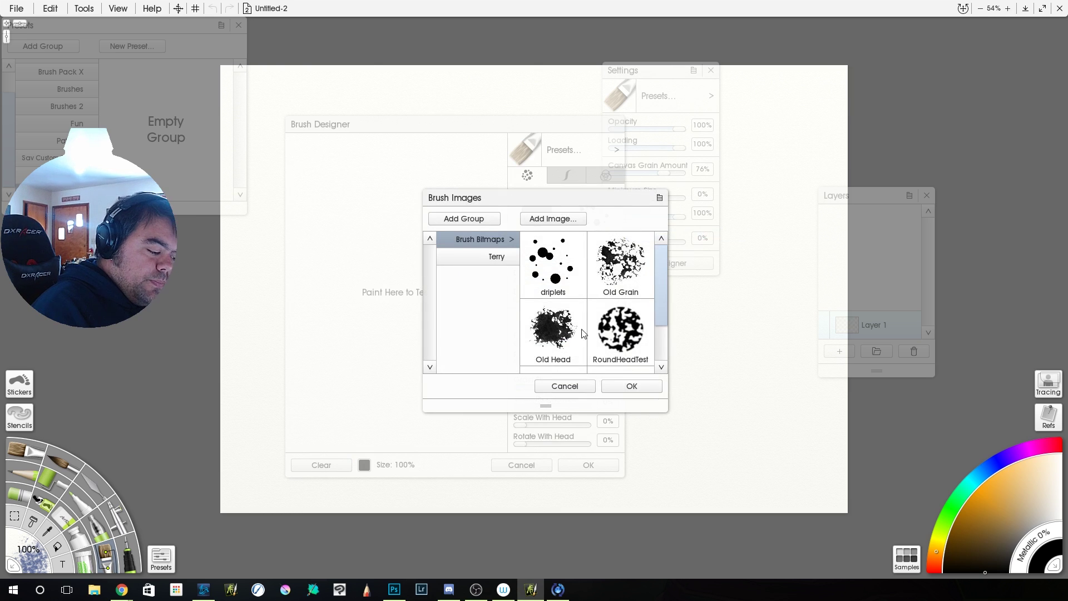
click(622, 331)
click(635, 388)
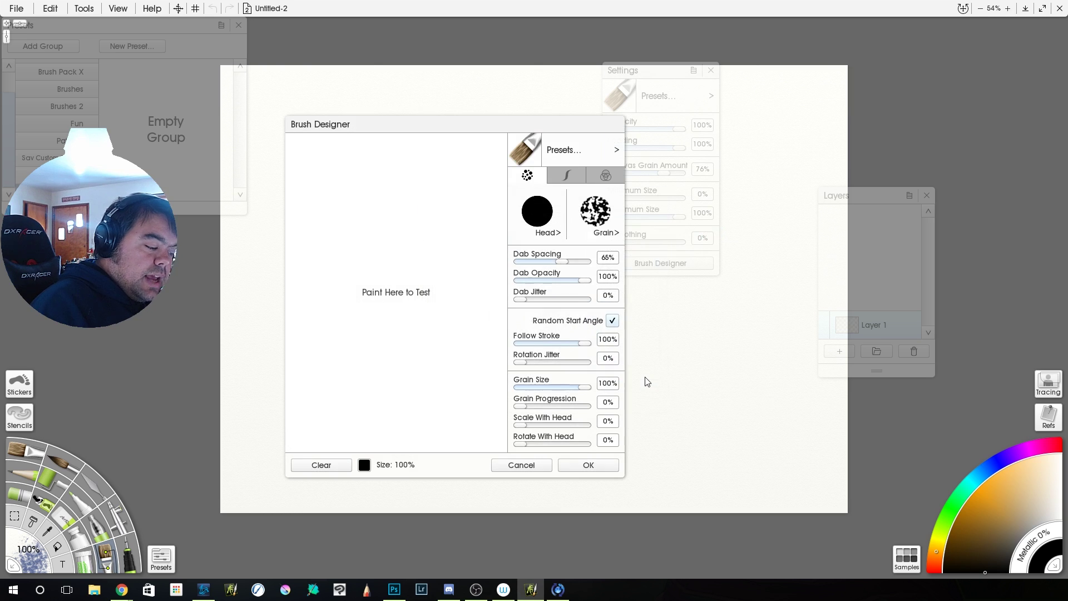
Test the RoundHeadTest grain, clear, then reduce Grain Size to 41% and test again.
click(366, 178)
click(366, 242)
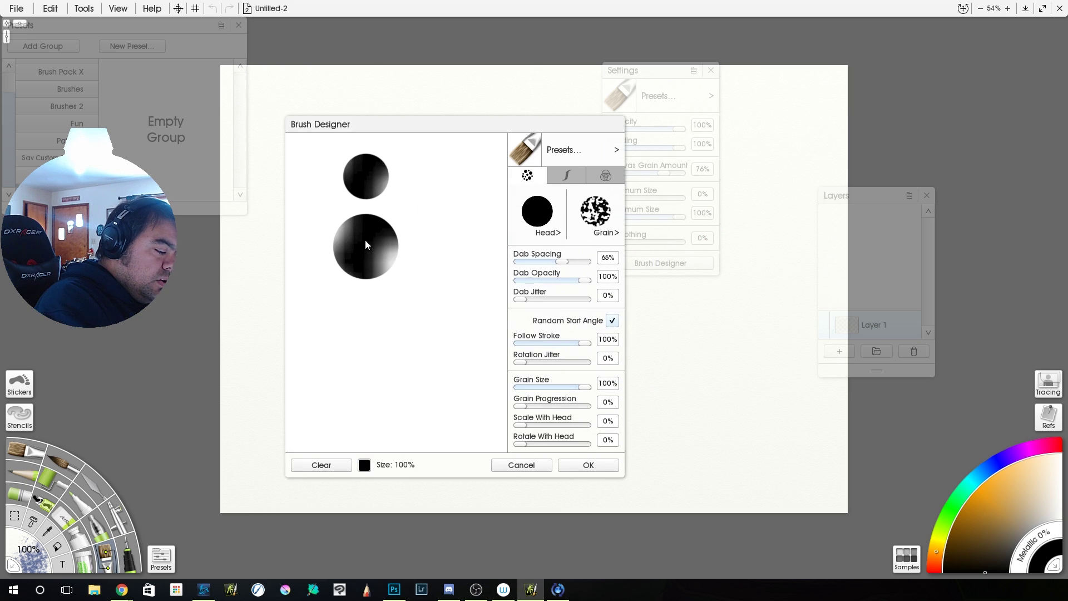
click(336, 464)
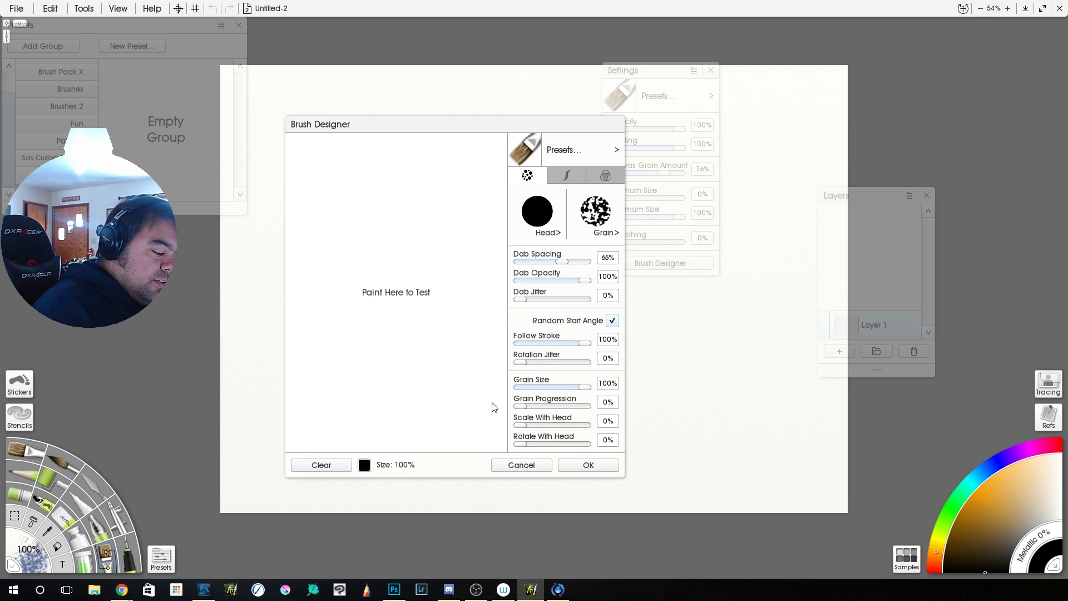
drag(584, 387, 548, 387)
click(370, 163)
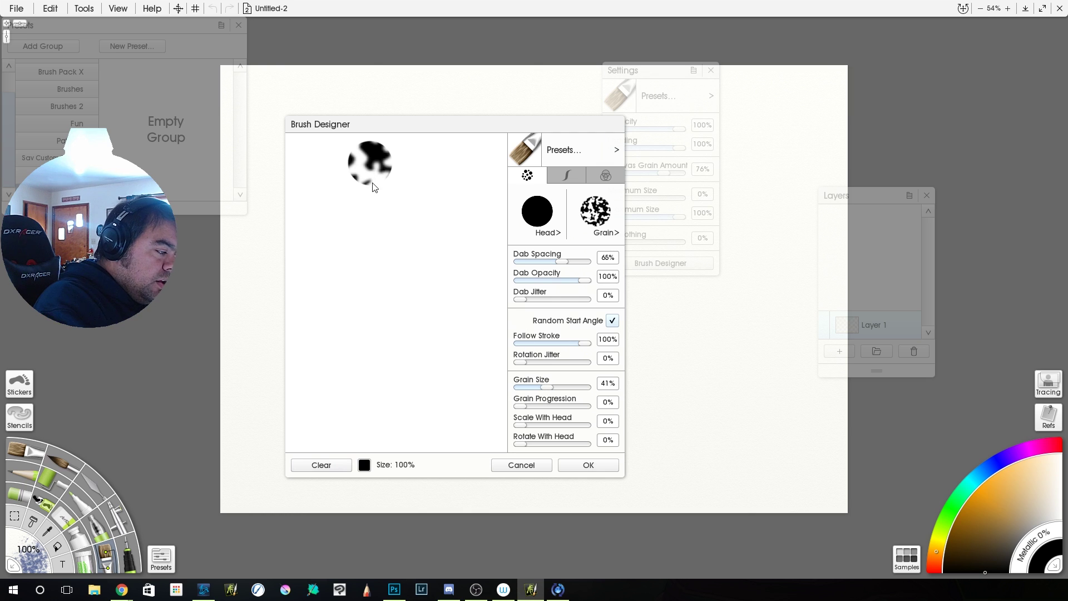
click(370, 232)
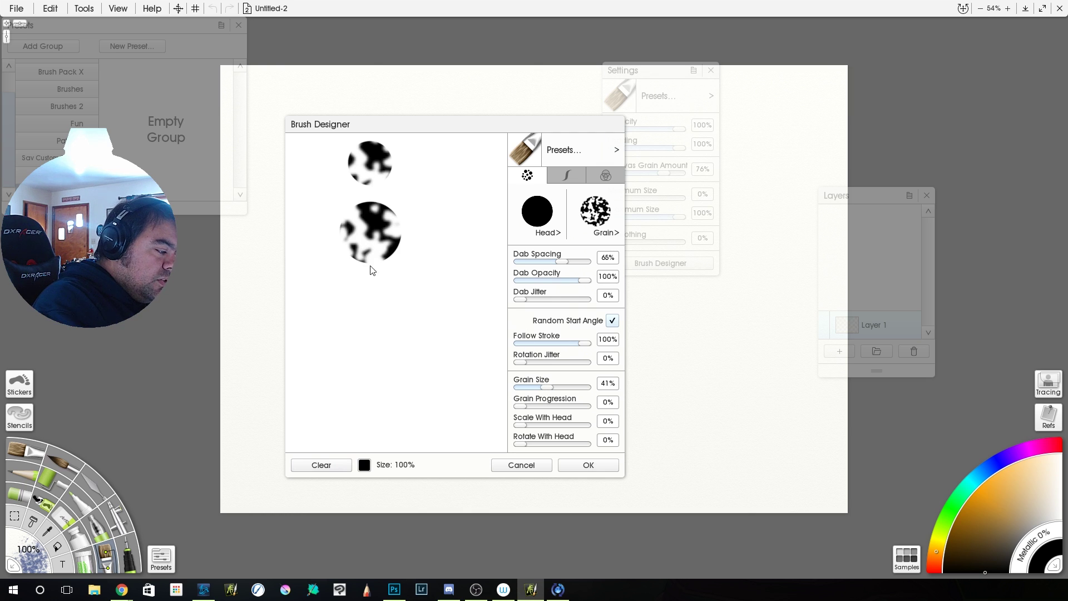
click(368, 302)
Reduce Grain Size to 14% and paint a column of test dabs.
drag(548, 387, 529, 388)
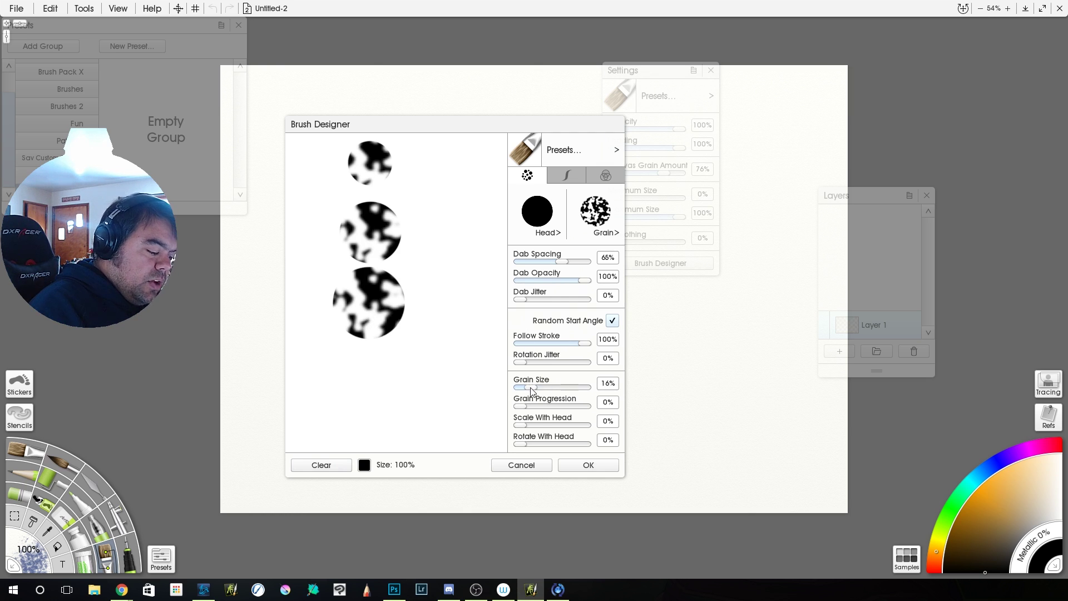
click(437, 157)
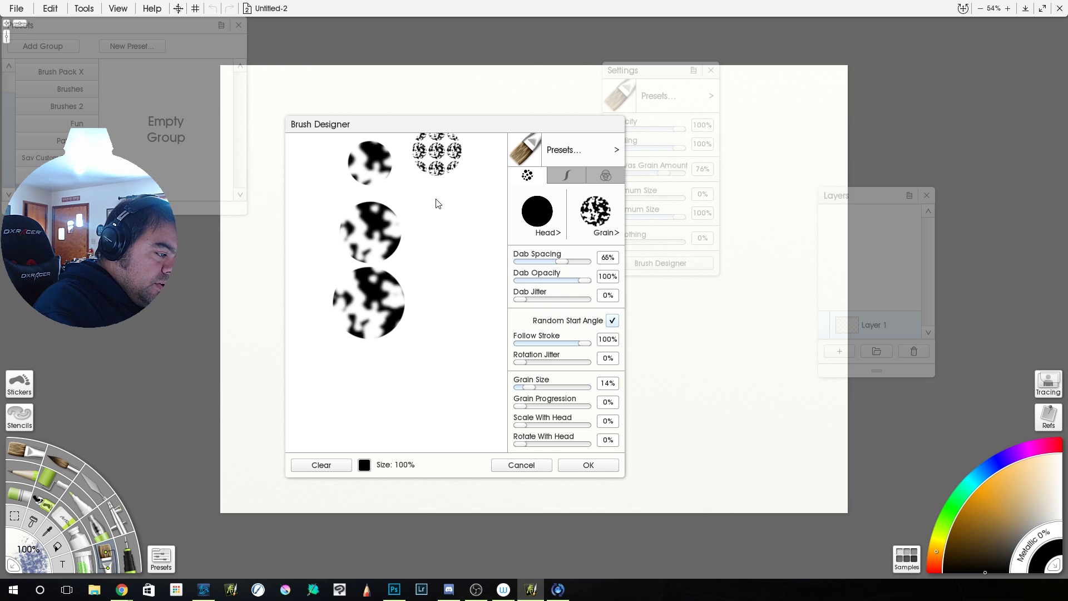
click(438, 219)
click(437, 292)
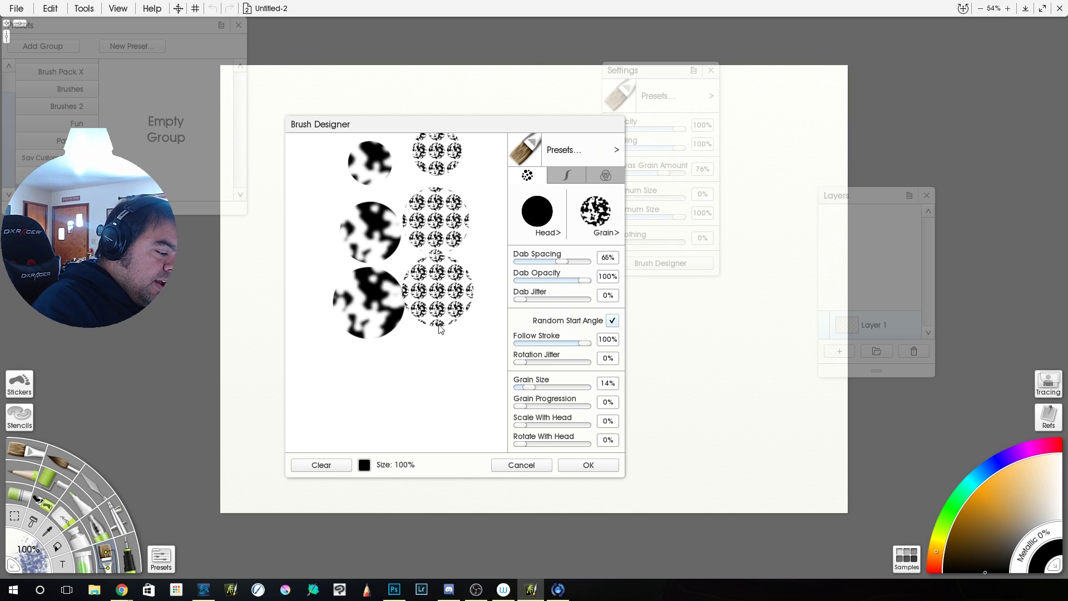
click(440, 360)
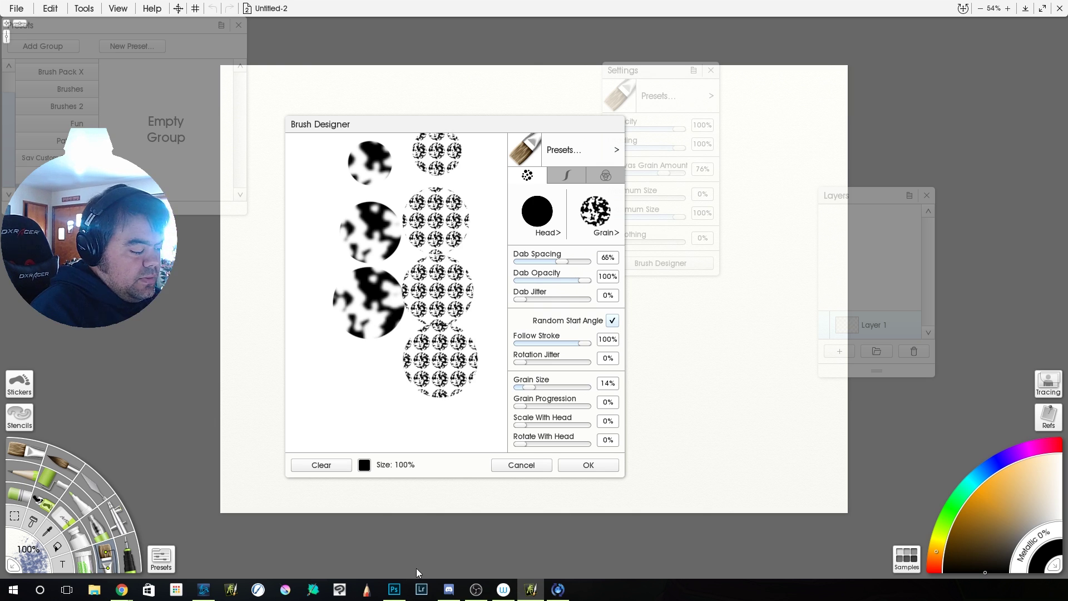
Set Grain Size to 24%, paint test dabs and a stroke, then clear the pad.
drag(539, 388, 535, 389)
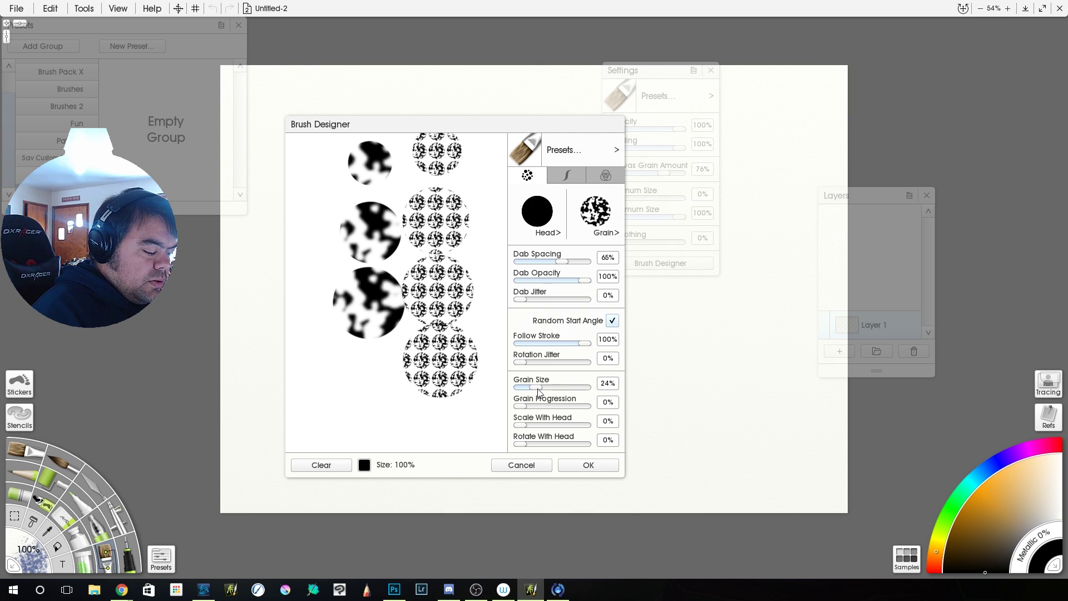
click(335, 349)
click(336, 417)
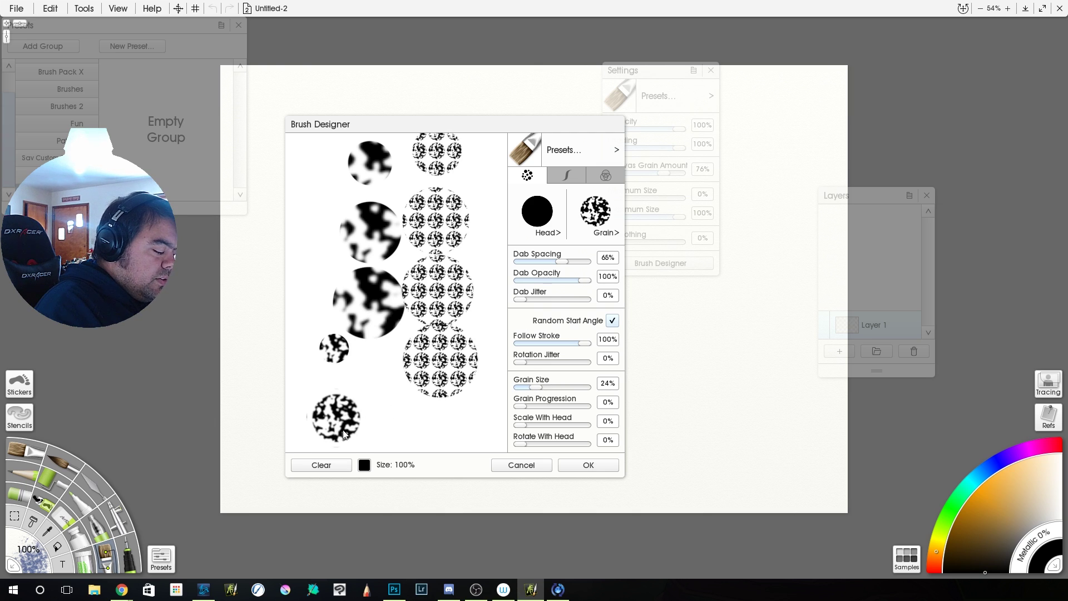
drag(388, 431, 477, 429)
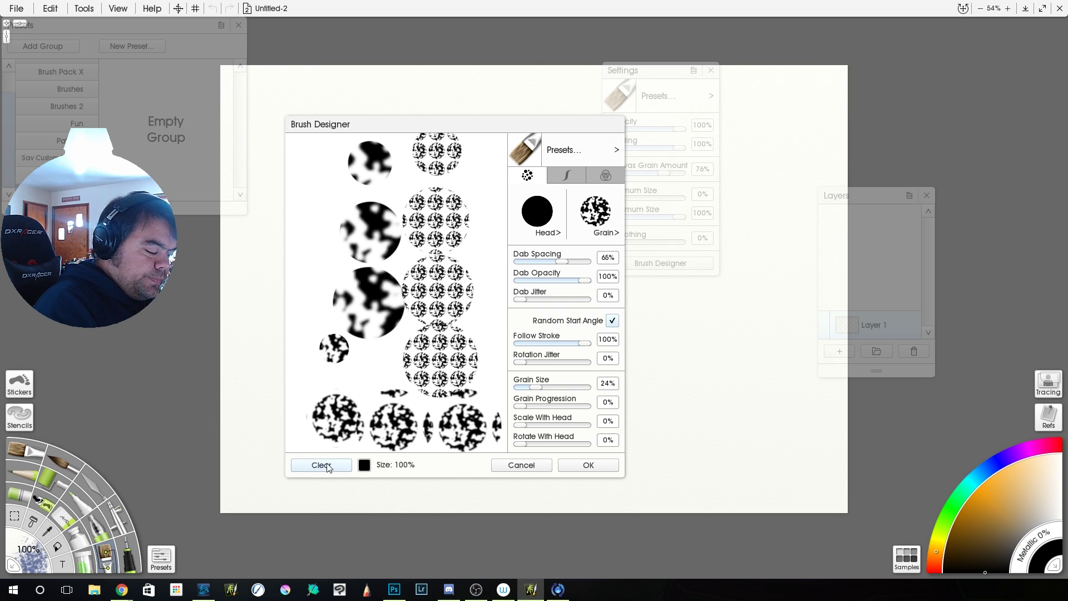
click(326, 464)
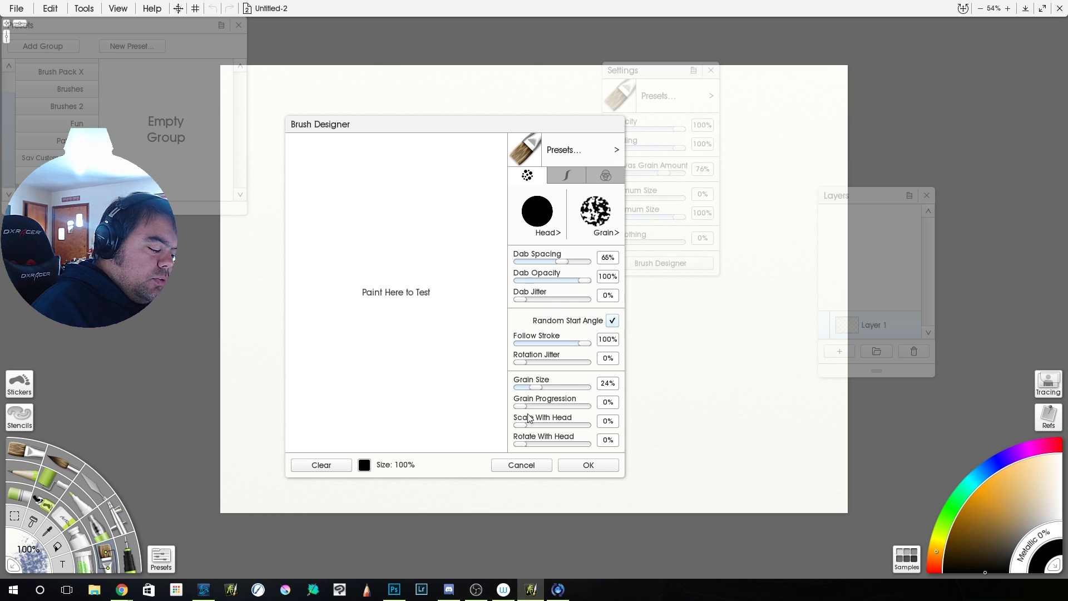
Set Grain Progression to 100%, paint test strokes, then clear the pad.
drag(522, 407, 592, 410)
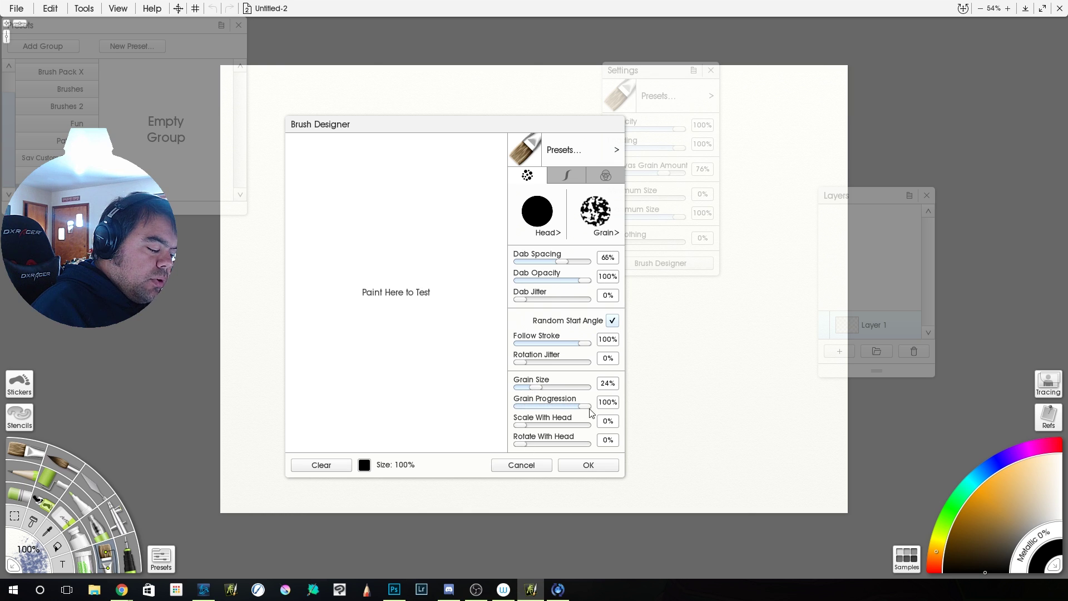
click(391, 175)
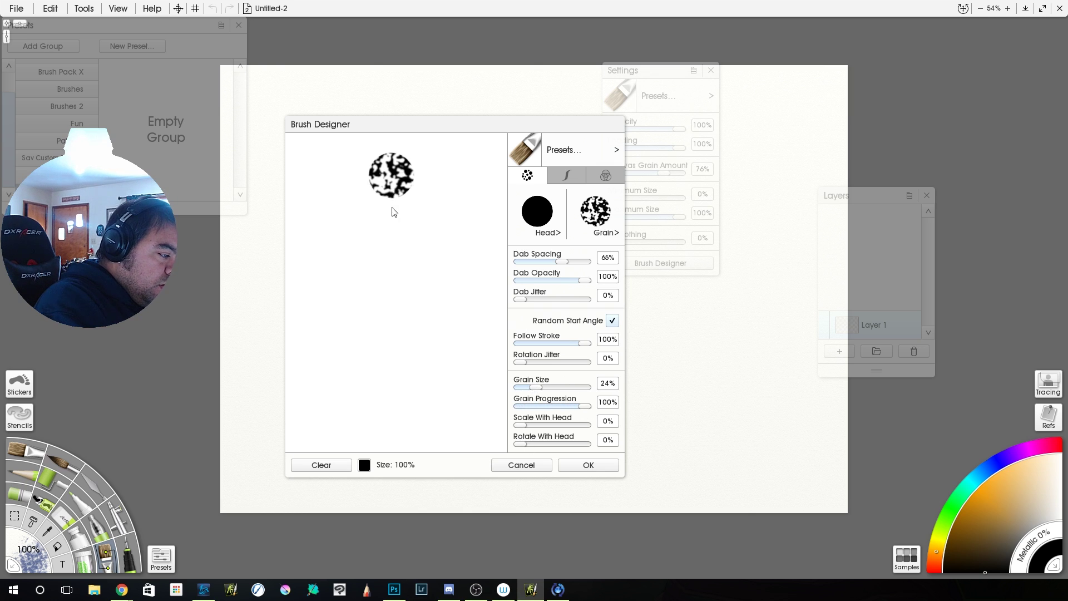
drag(391, 232, 392, 253)
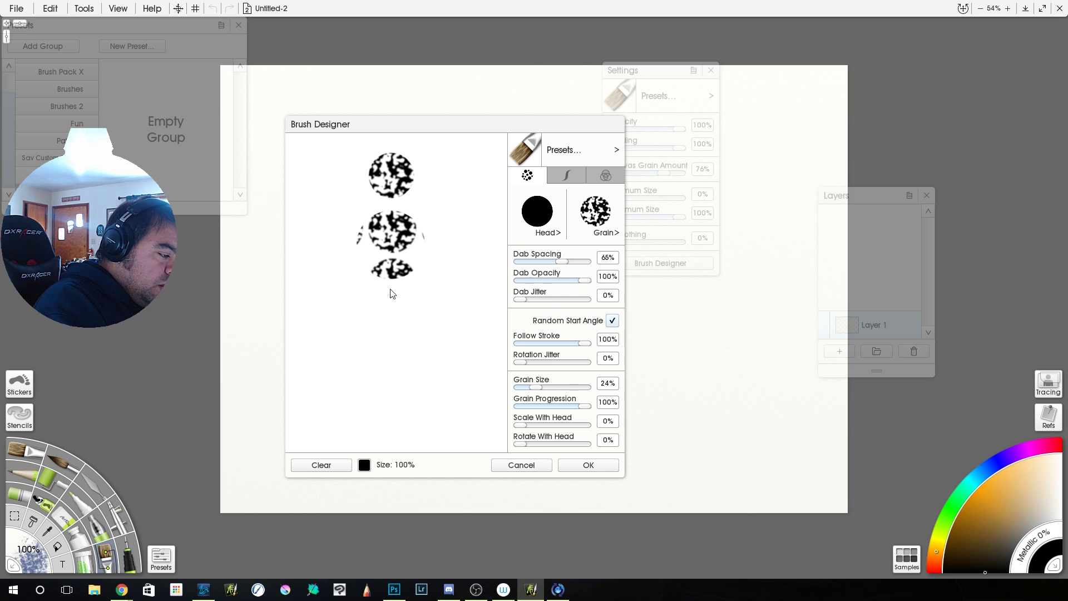
drag(393, 309, 398, 437)
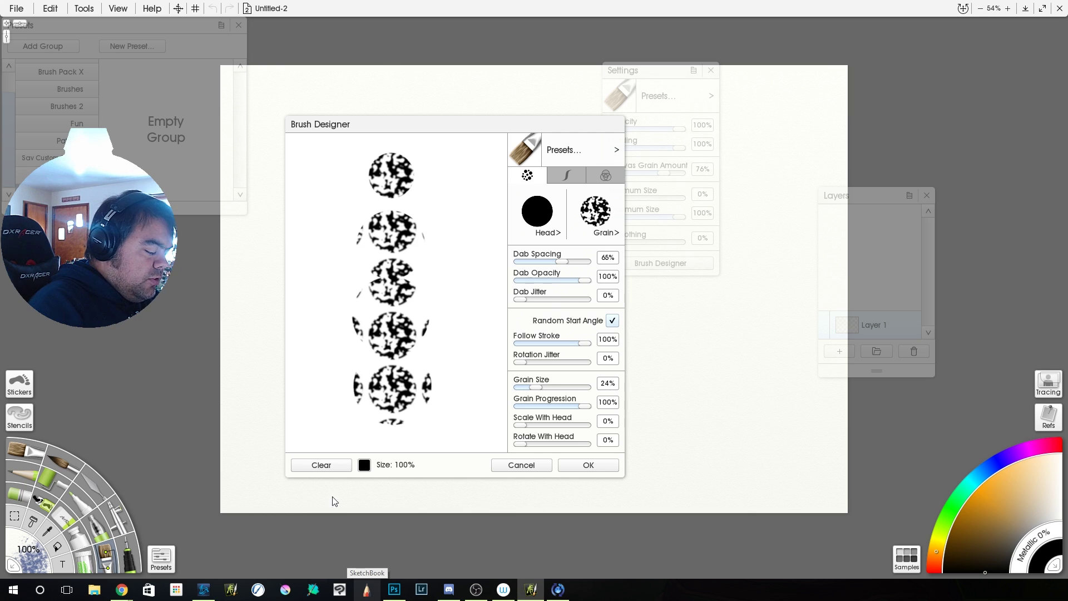
click(331, 463)
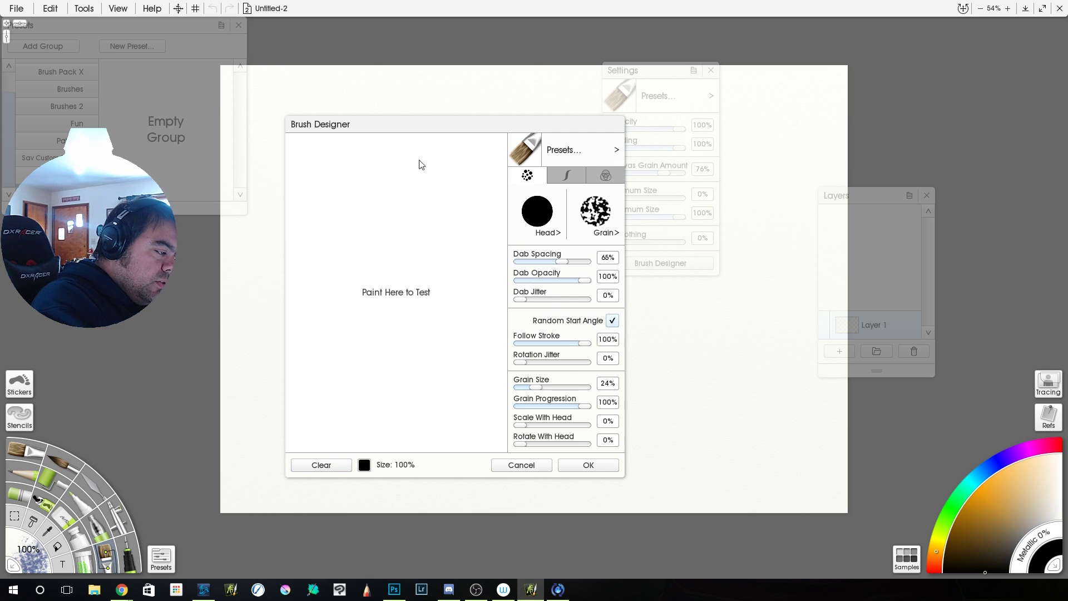
Tighten dab spacing to 56% and paint long test strokes.
drag(563, 261, 559, 266)
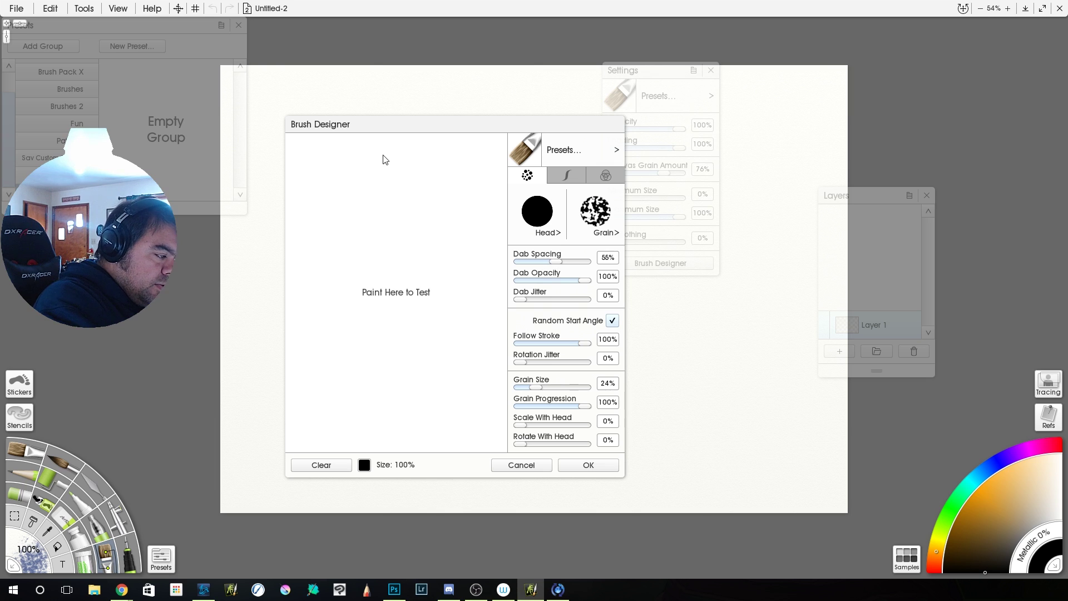
mouse_move(385, 159)
mouse_down()
mouse_move(388, 423)
mouse_move(442, 426)
mouse_move(453, 410)
mouse_move(430, 189)
mouse_up()
mouse_move(407, 156)
mouse_down()
mouse_move(332, 159)
mouse_move(342, 441)
mouse_move(485, 424)
mouse_move(487, 228)
mouse_move(440, 156)
mouse_move(258, 184)
mouse_move(262, 569)
mouse_up()
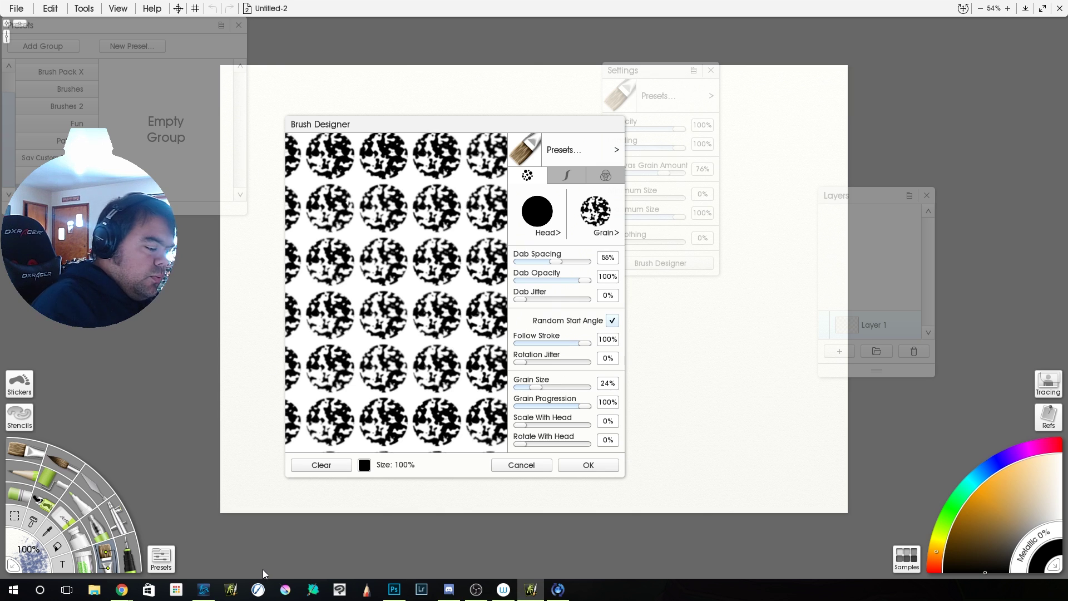
Compare Grain Progression at 50% and 100% with test strokes, clearing between them.
click(322, 465)
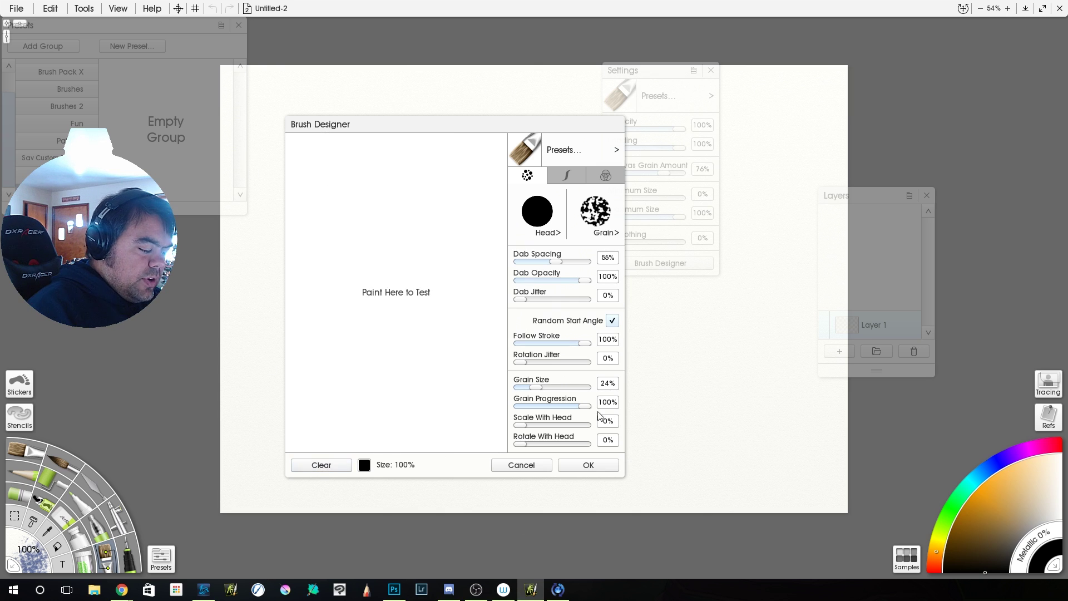
drag(559, 409, 550, 409)
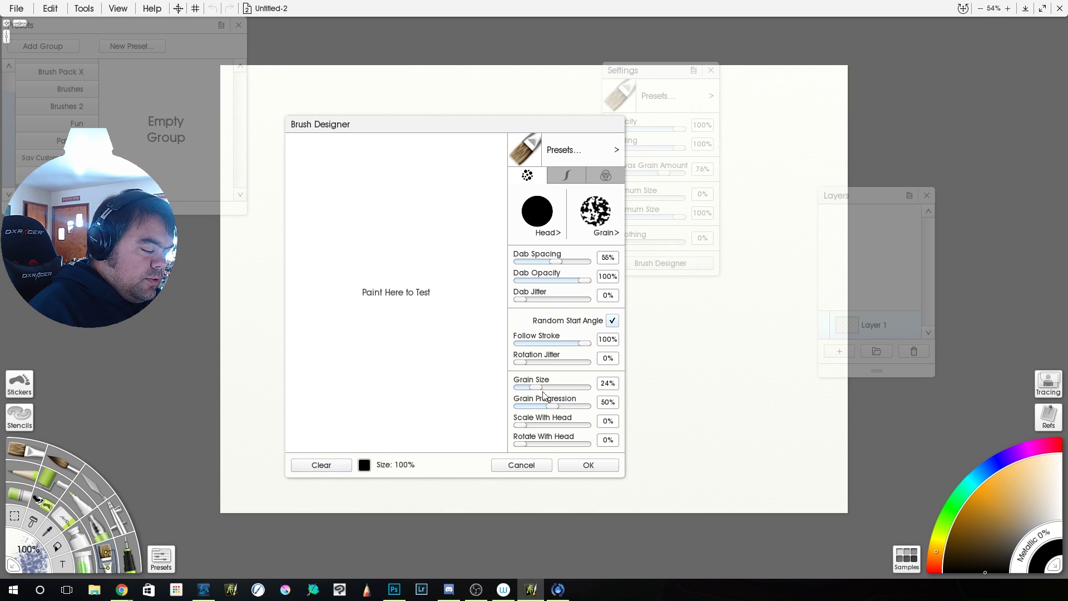
mouse_move(327, 162)
mouse_down()
mouse_move(326, 338)
mouse_move(345, 392)
mouse_move(399, 399)
mouse_move(433, 378)
mouse_move(427, 188)
mouse_move(400, 155)
mouse_move(362, 163)
mouse_move(377, 300)
mouse_up()
click(337, 469)
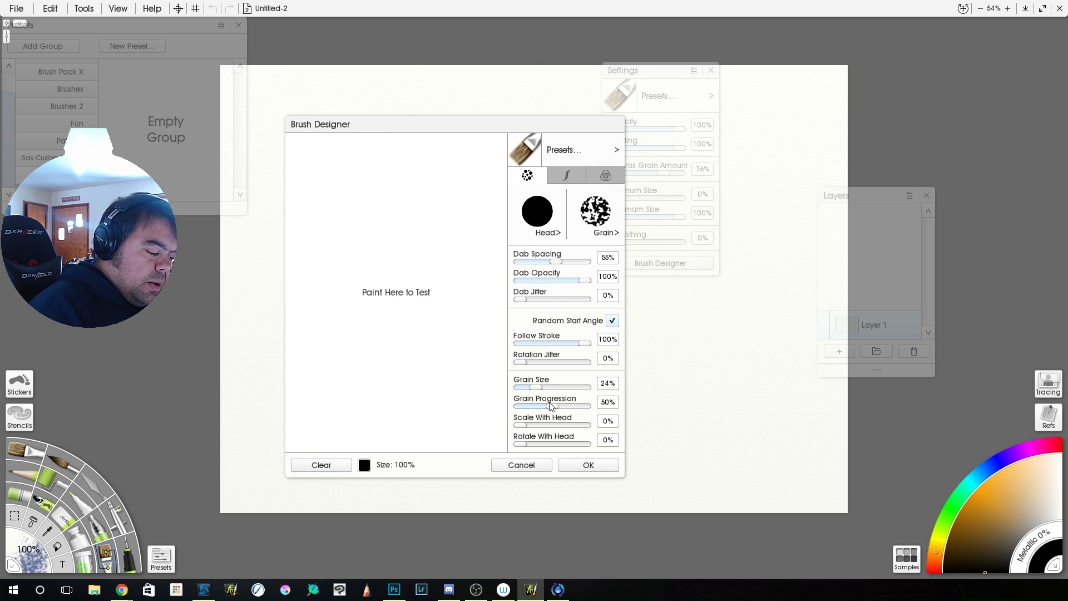
drag(550, 405, 591, 405)
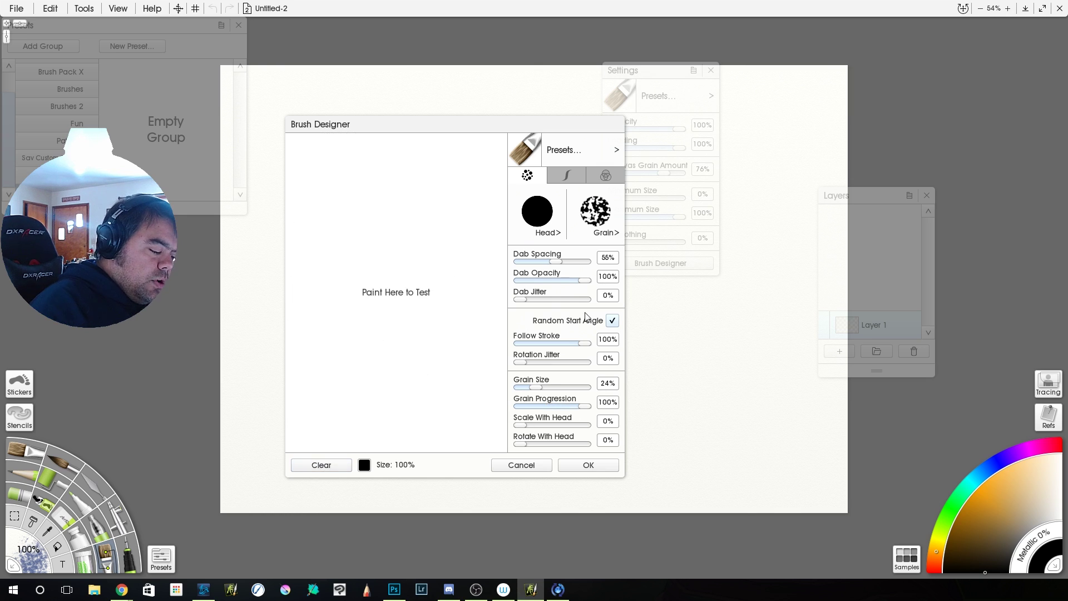
mouse_move(462, 157)
mouse_down()
mouse_move(464, 334)
mouse_move(432, 437)
mouse_move(431, 236)
mouse_move(389, 153)
mouse_move(409, 423)
mouse_move(356, 250)
mouse_move(297, 303)
mouse_move(347, 423)
mouse_move(490, 426)
mouse_up()
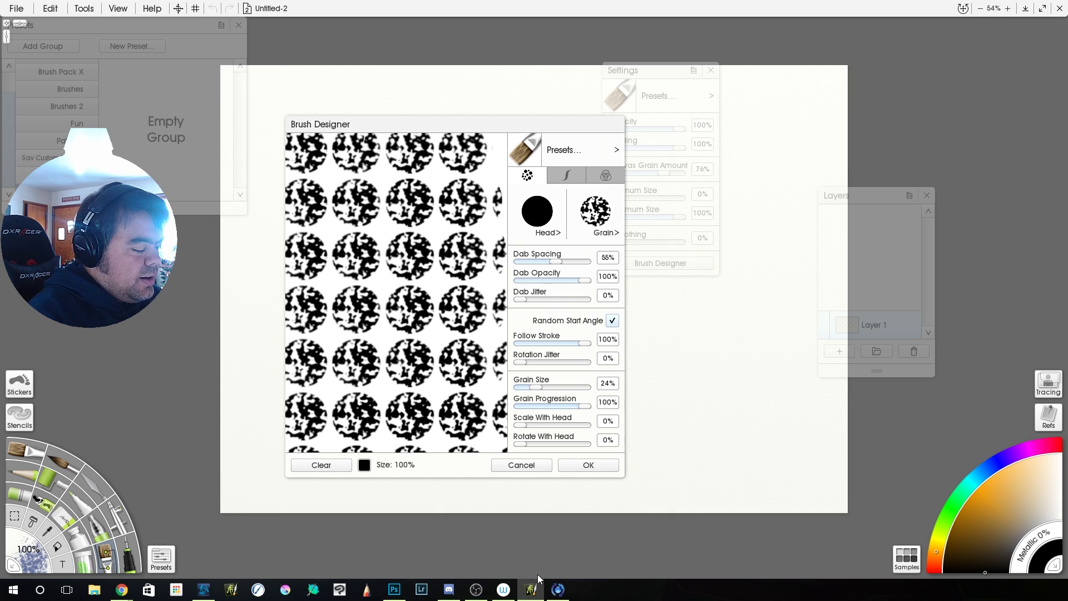
click(330, 464)
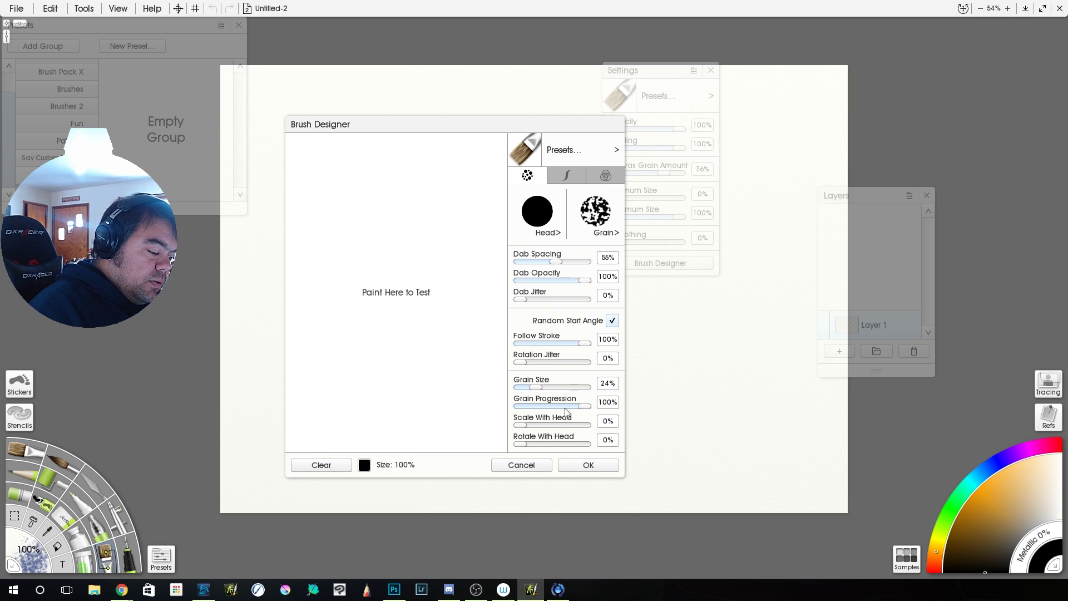
Set Grain Progression to 0%, paint a test stroke, and clear.
drag(580, 406, 502, 413)
mouse_move(402, 151)
mouse_down()
mouse_move(408, 402)
mouse_move(427, 416)
mouse_move(474, 415)
mouse_move(481, 344)
mouse_move(462, 184)
mouse_move(411, 175)
mouse_move(363, 191)
mouse_move(374, 269)
mouse_move(336, 367)
mouse_move(344, 449)
mouse_up()
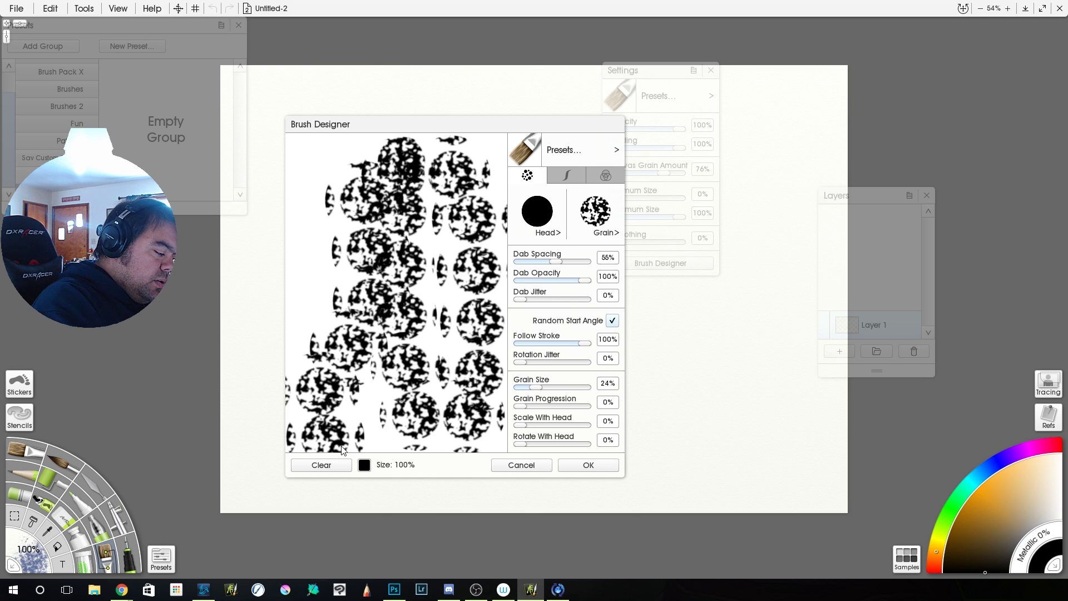
click(322, 466)
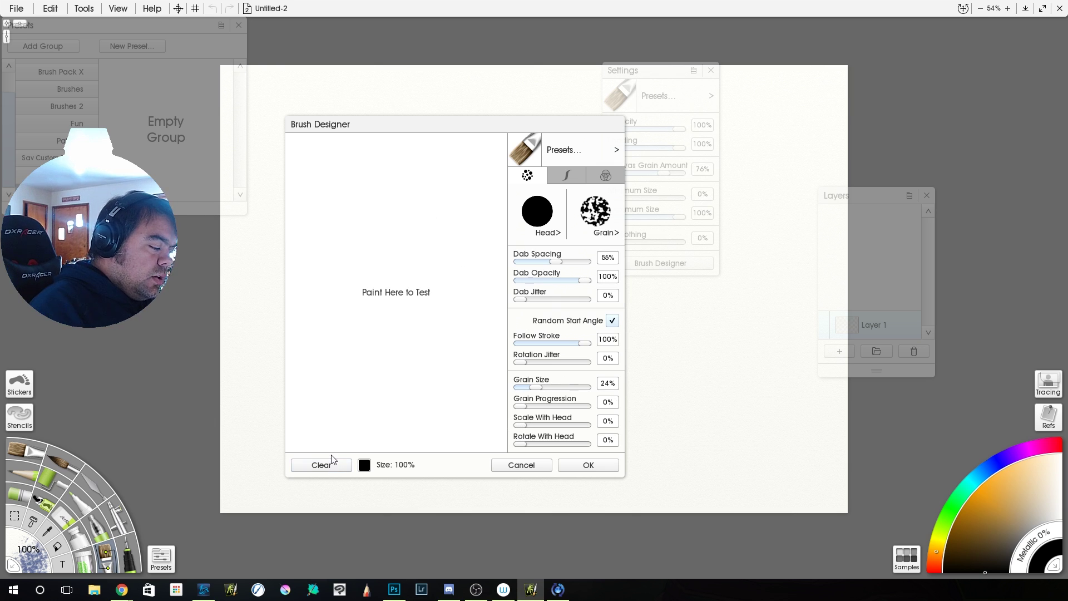
Paint a baseline test dab and vertical stroke, then clear the pad.
click(420, 157)
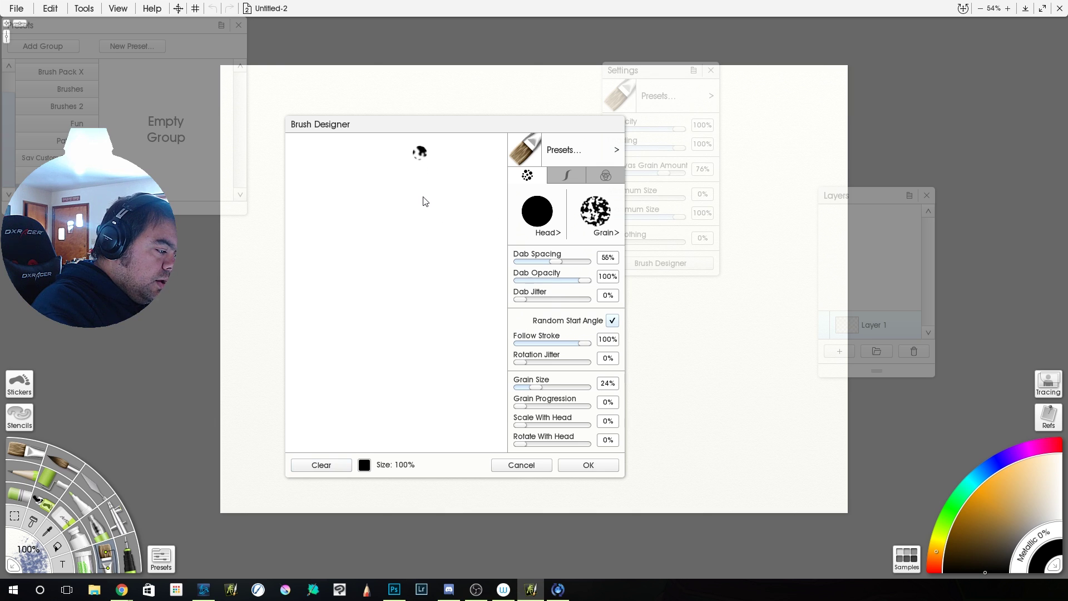
drag(388, 147, 388, 260)
mouse_move(388, 296)
mouse_down()
mouse_move(388, 439)
mouse_move(303, 523)
mouse_up()
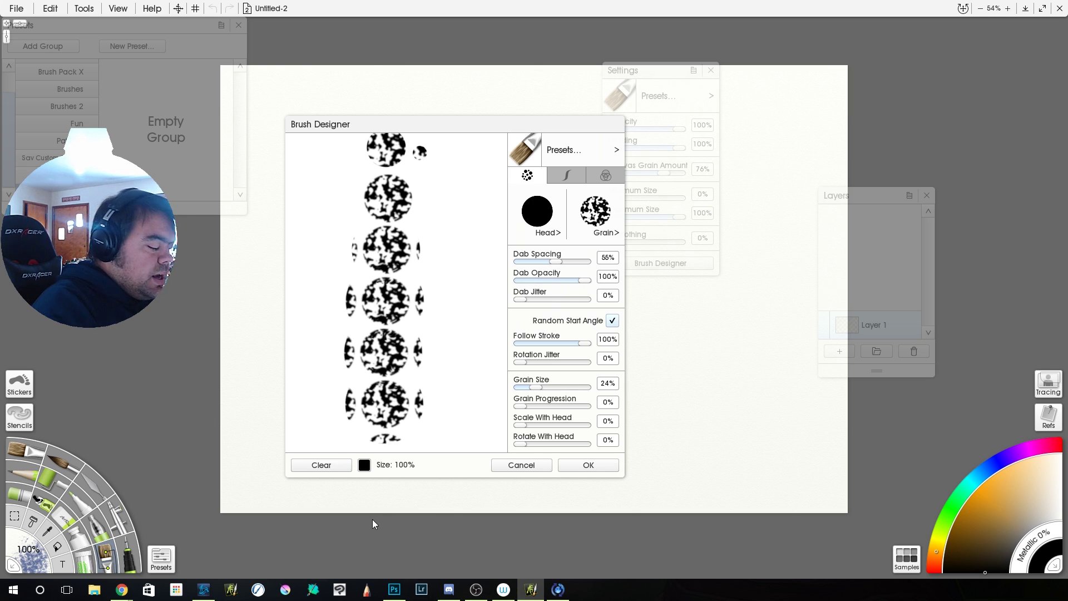
click(331, 466)
Set Scale With Head to 100%, paint test dabs and a long stroke, then clear.
drag(540, 426, 590, 426)
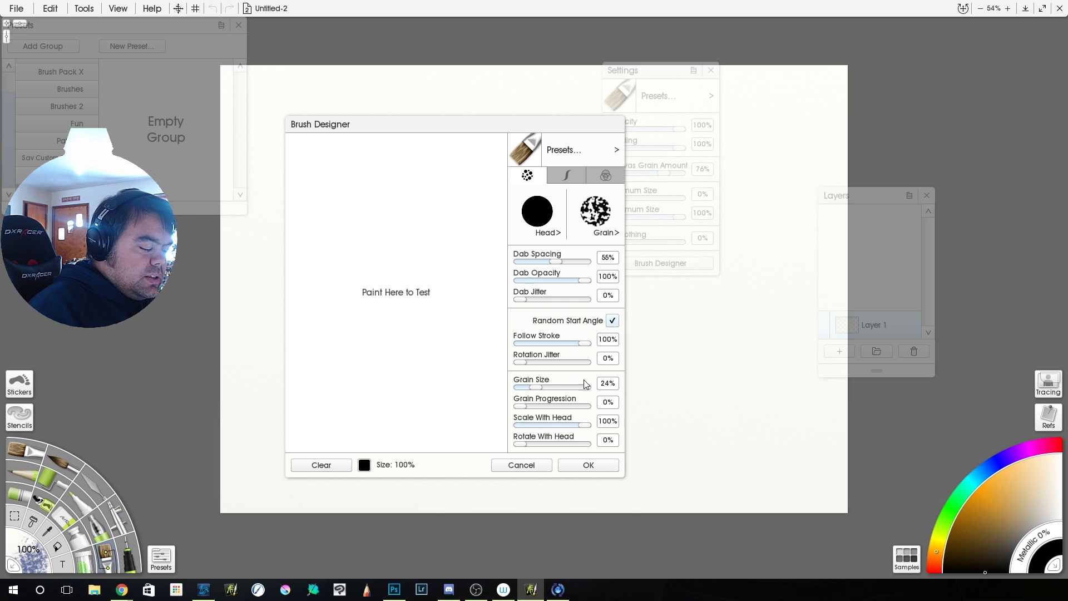
click(374, 154)
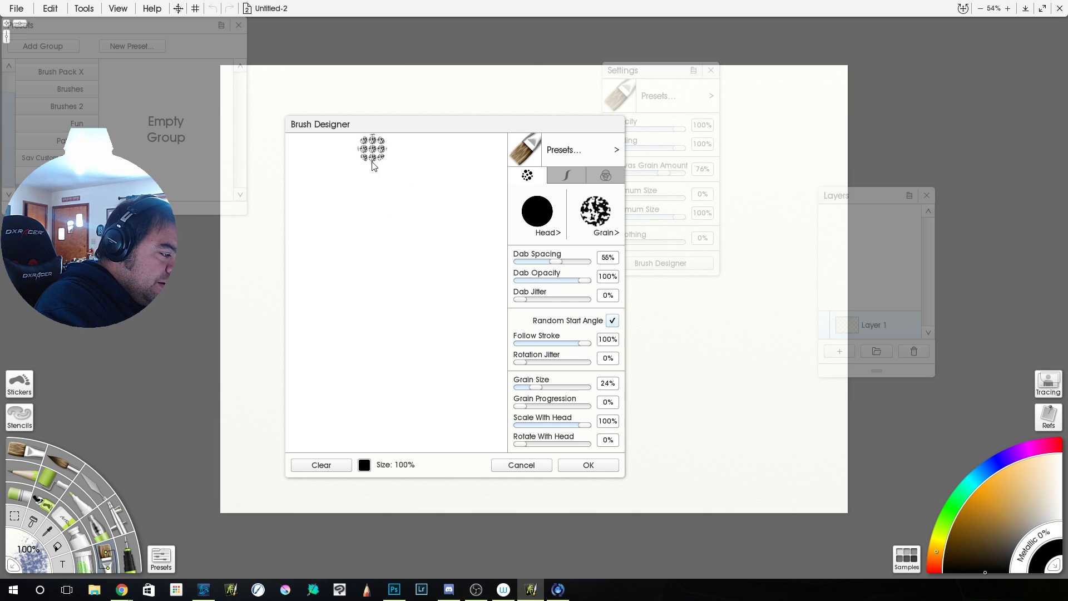
click(374, 203)
drag(374, 257, 375, 493)
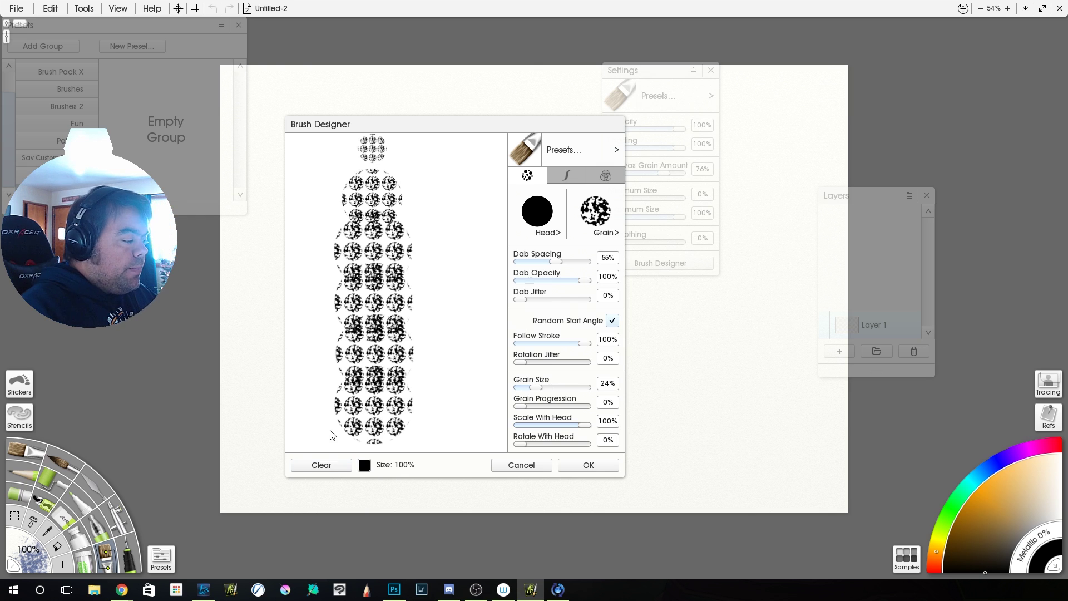
click(326, 467)
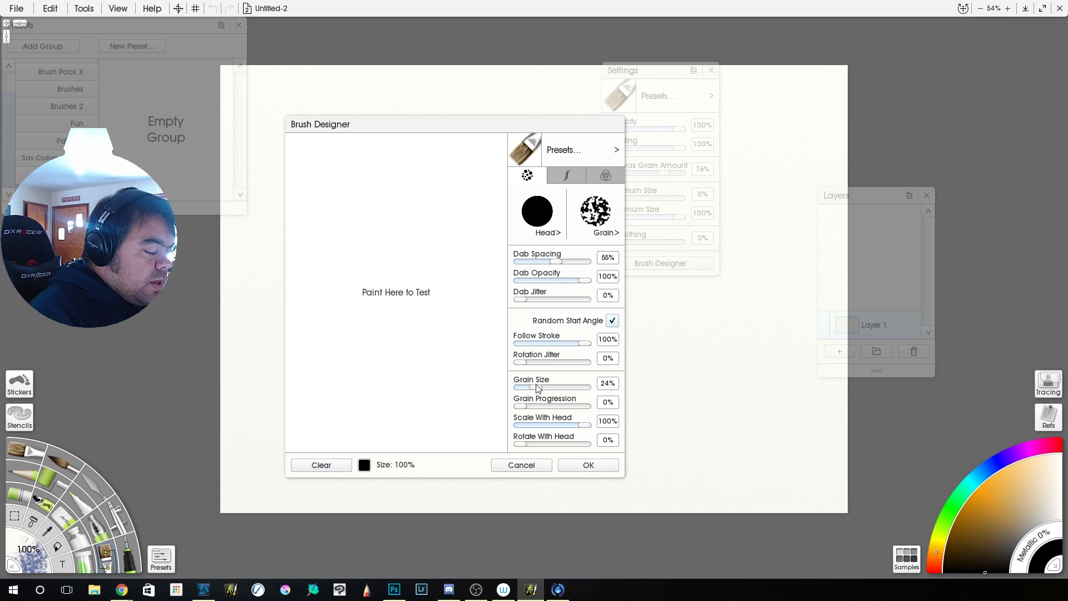
Adjust Grain Size to 76%, paint a test stroke, and clear the pad.
drag(535, 387, 567, 389)
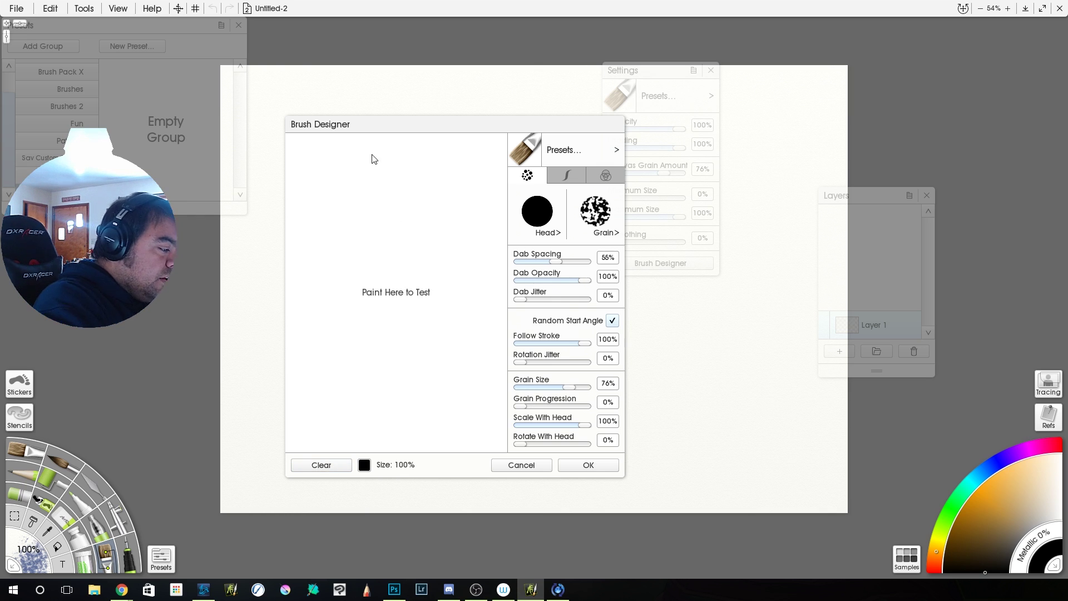
drag(373, 156, 382, 421)
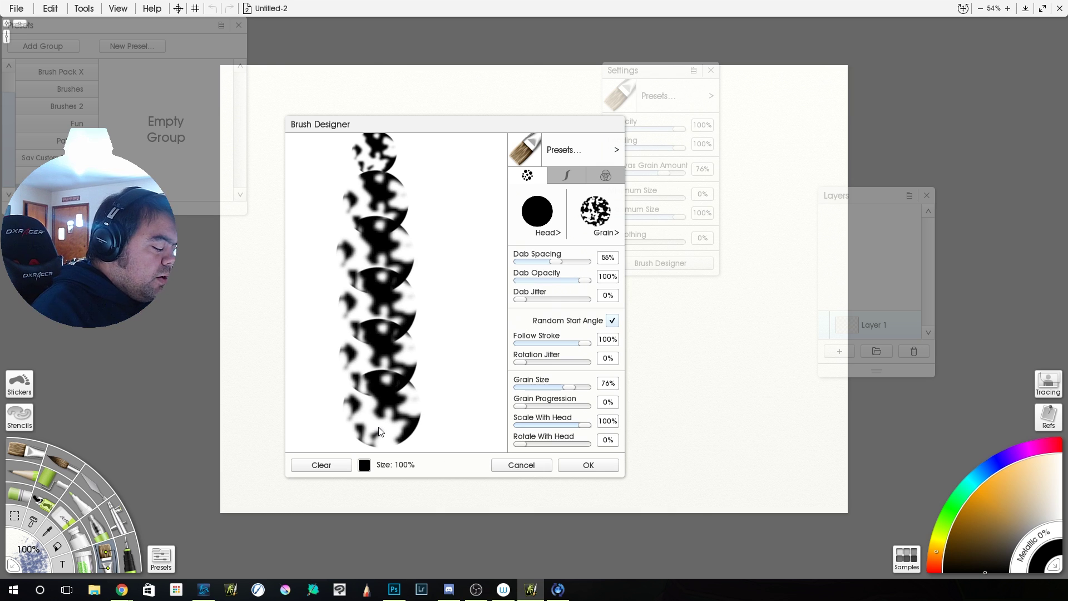
click(320, 465)
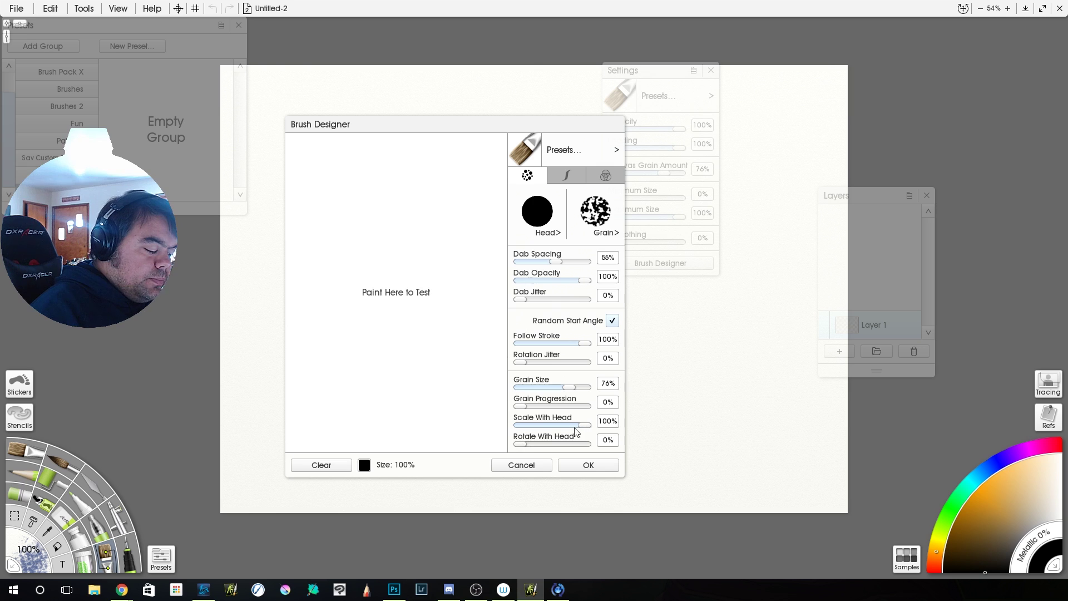
Set Rotate With Head to 100% and paint a winding test stroke, then clear.
drag(523, 443, 608, 449)
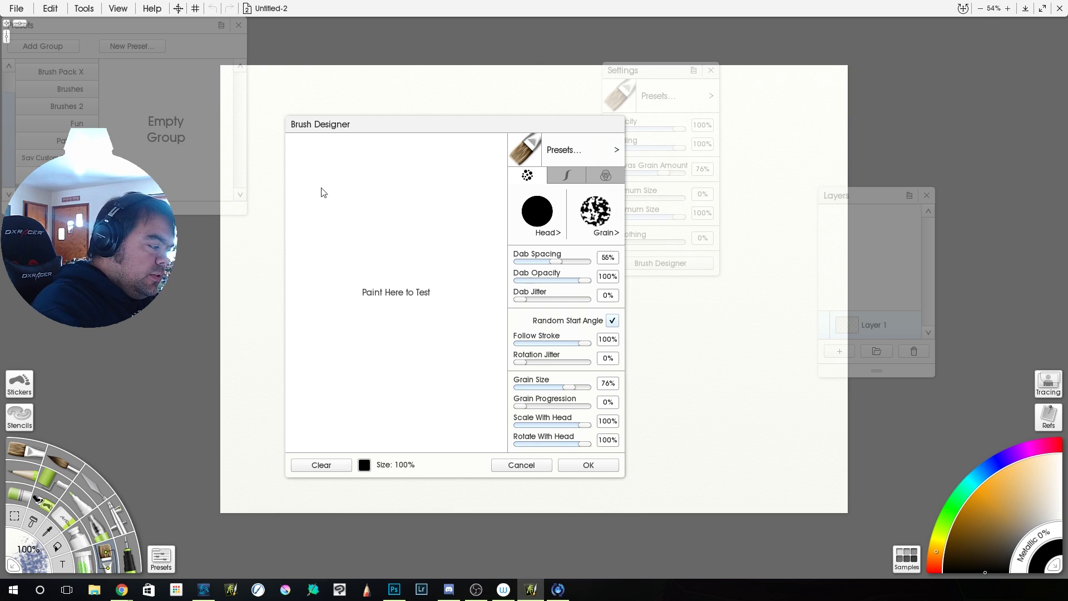
mouse_move(328, 169)
mouse_down()
mouse_move(323, 344)
mouse_move(346, 357)
mouse_move(452, 365)
mouse_up()
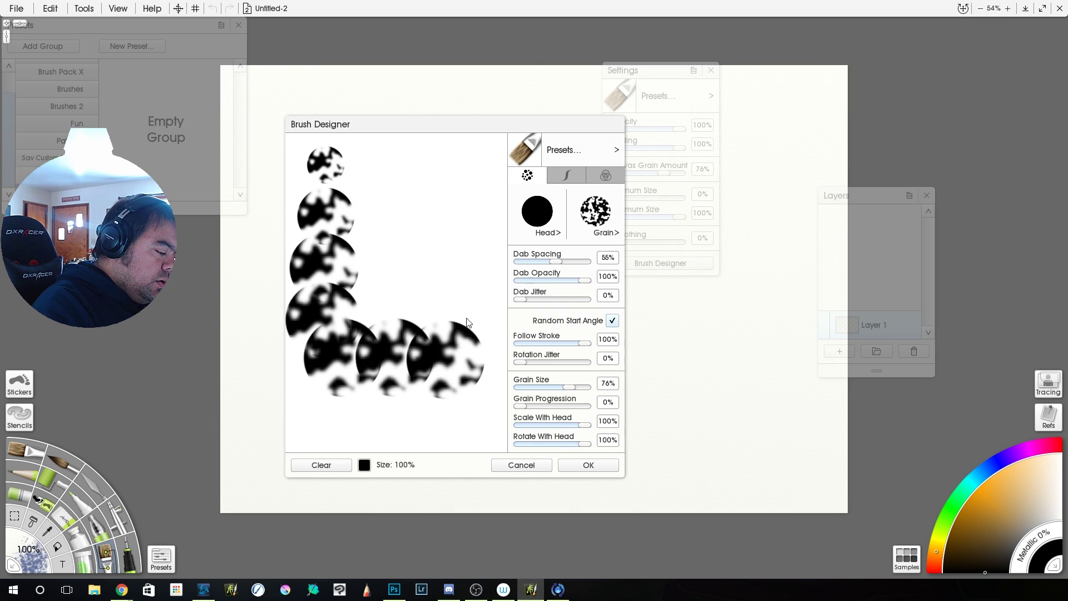
drag(467, 322, 461, 268)
drag(459, 229, 455, 183)
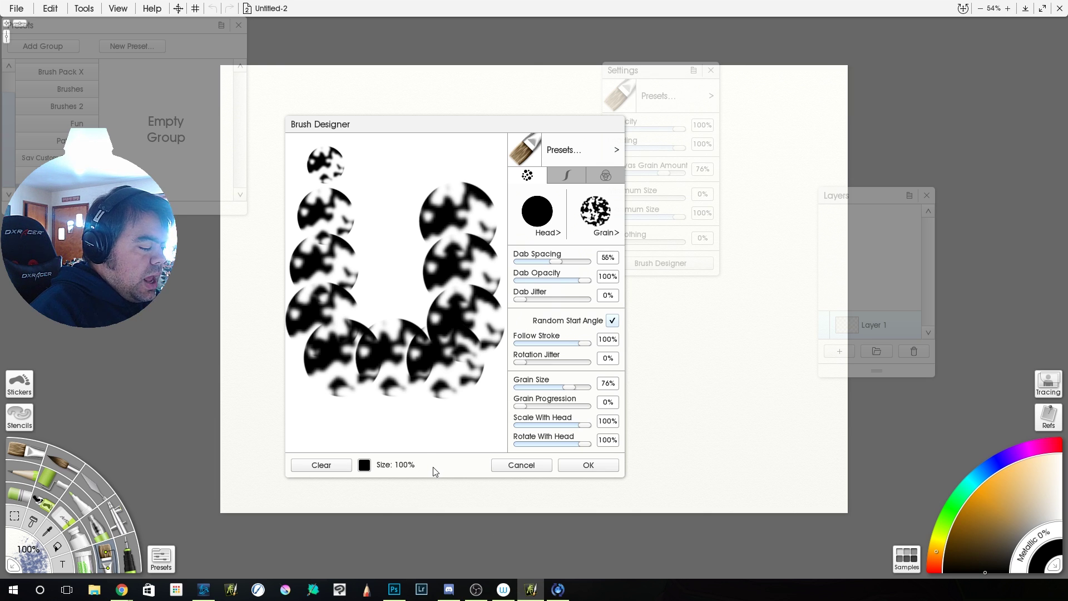
click(316, 467)
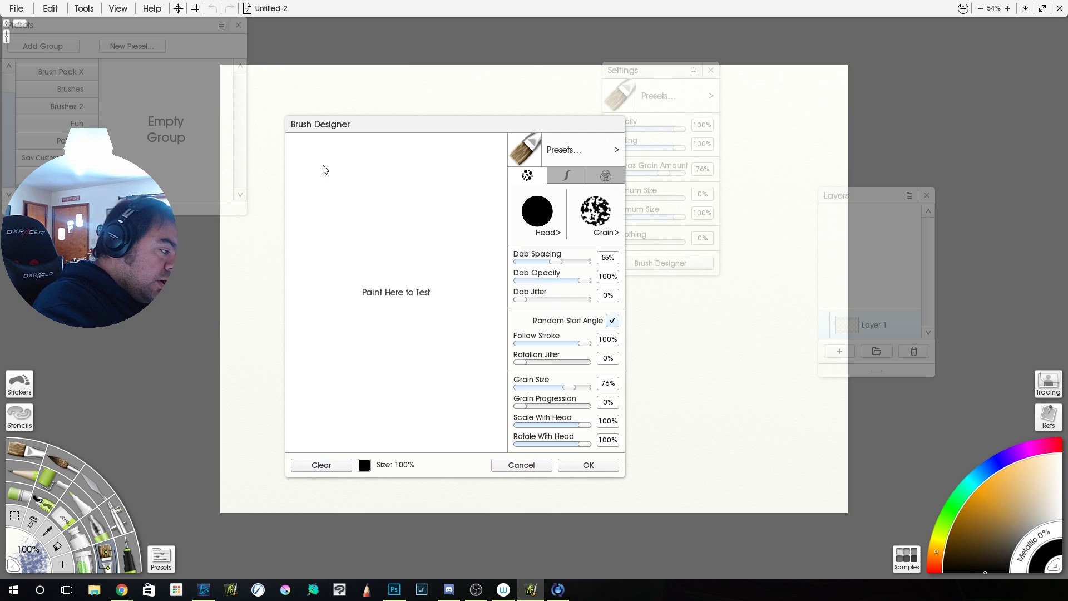
Paint two more test strokes, clearing after each, then reopen the brush head options.
mouse_move(326, 157)
mouse_down()
mouse_move(320, 356)
mouse_move(340, 389)
mouse_move(385, 390)
mouse_move(449, 369)
mouse_move(438, 183)
mouse_up()
click(318, 465)
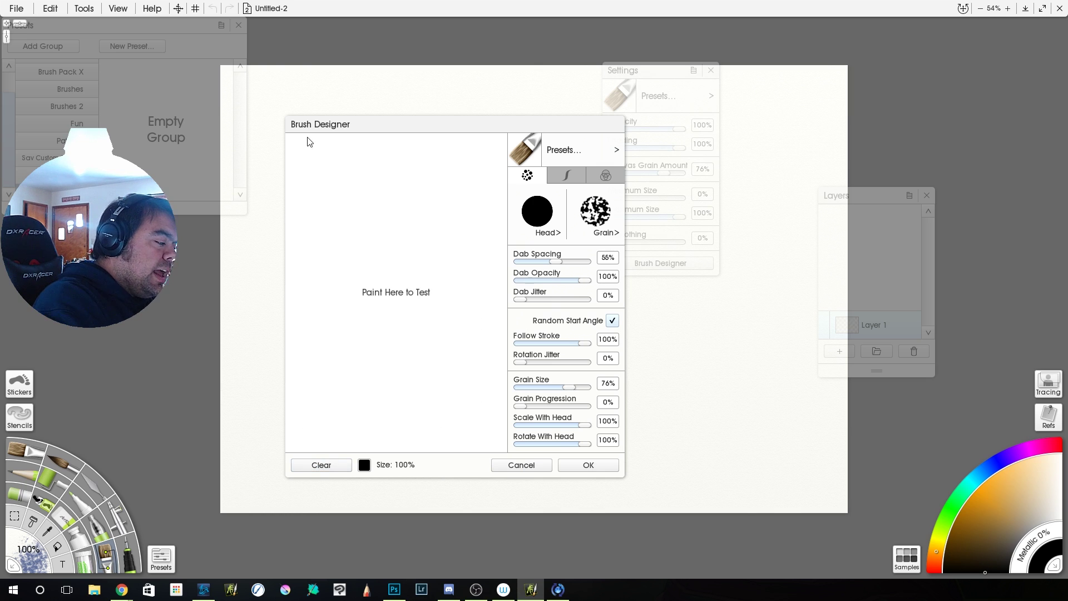
mouse_move(313, 156)
mouse_down()
mouse_move(302, 249)
mouse_move(339, 353)
mouse_move(417, 361)
mouse_move(443, 354)
mouse_move(457, 323)
mouse_move(421, 230)
mouse_move(373, 212)
mouse_move(370, 254)
mouse_move(423, 283)
mouse_up()
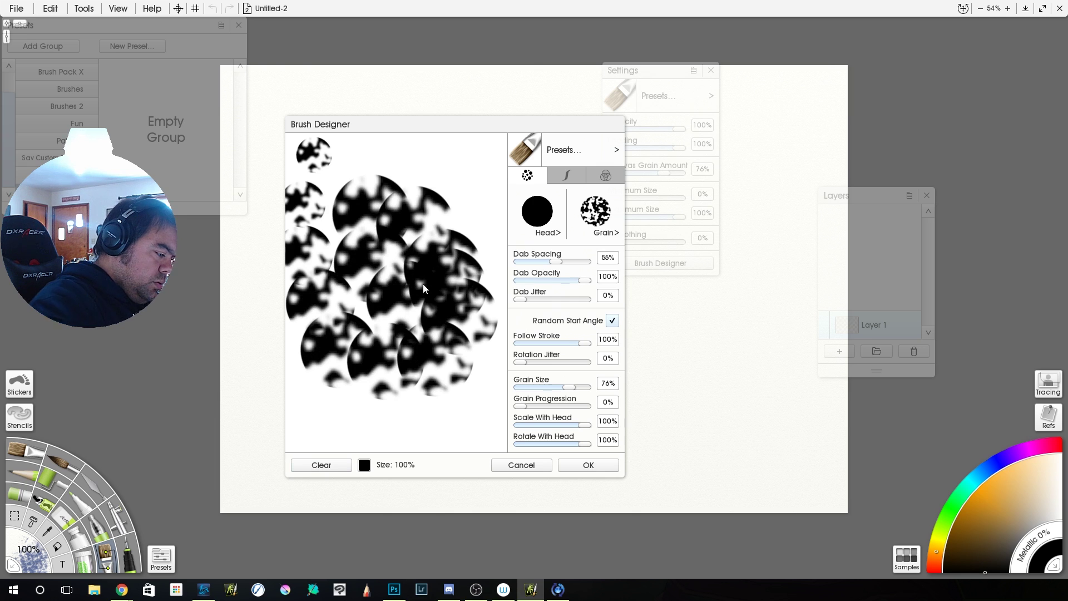
click(321, 465)
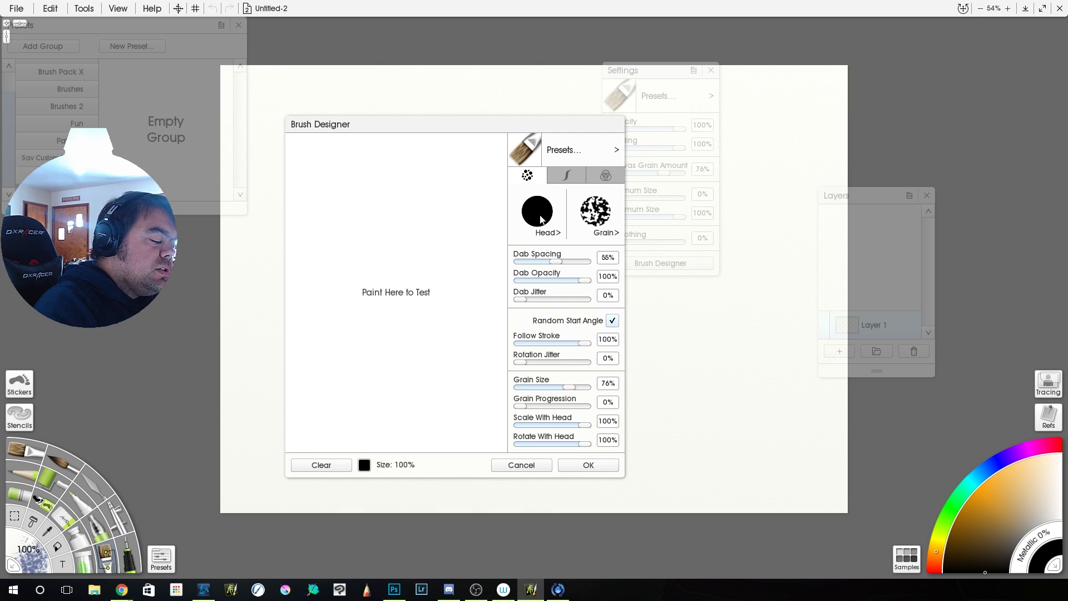
click(596, 214)
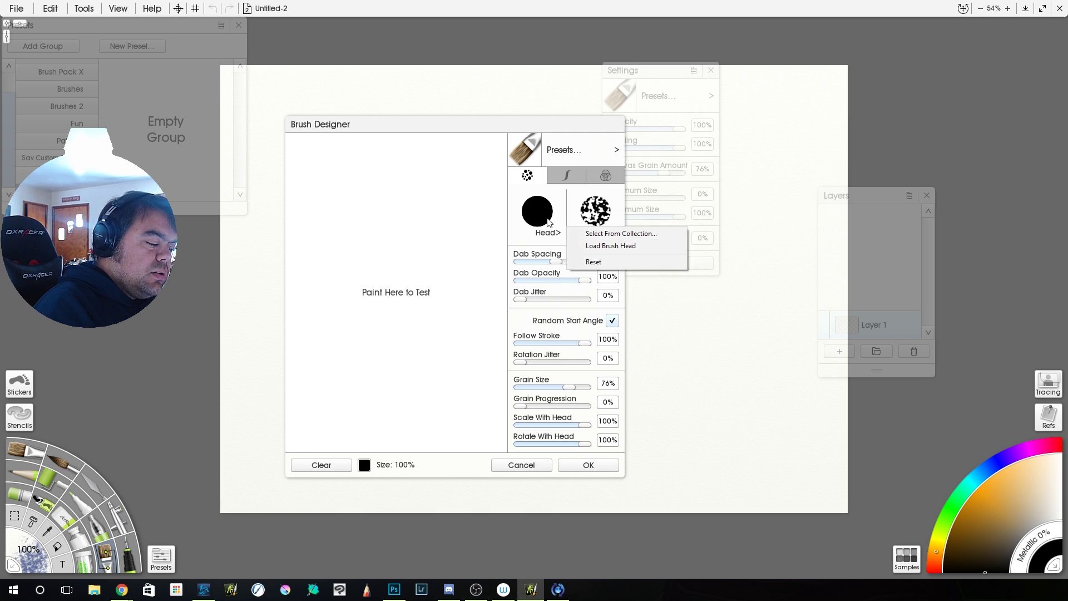
Swap the brush head to the Old Grain image and test it, clearing the pad afterward.
click(614, 235)
click(639, 289)
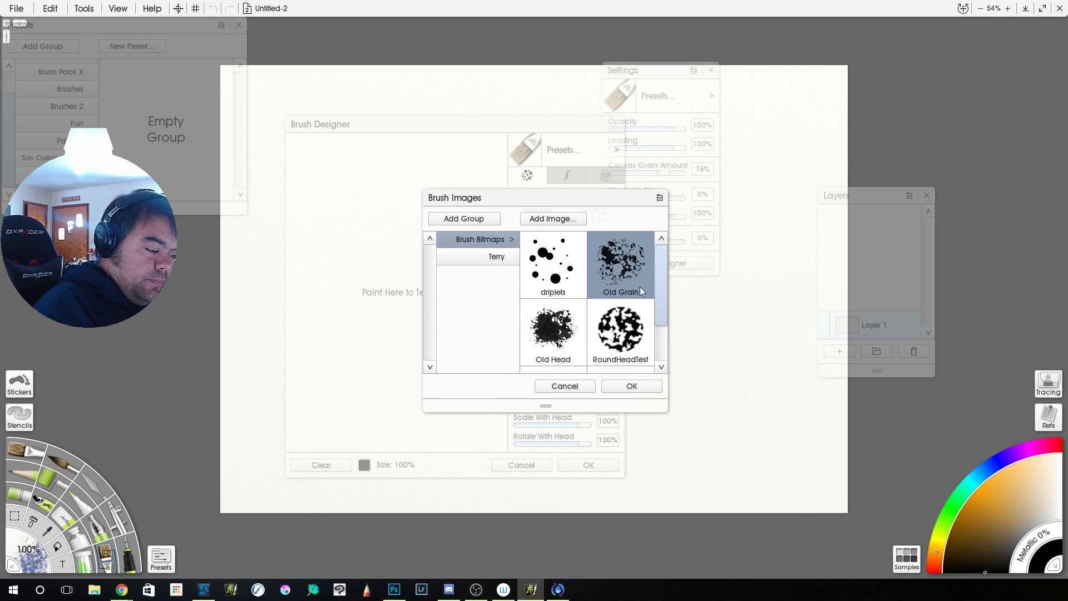
click(632, 387)
mouse_move(325, 181)
mouse_down()
mouse_move(320, 315)
mouse_move(354, 330)
mouse_move(403, 322)
mouse_move(428, 285)
mouse_move(410, 198)
mouse_move(381, 227)
mouse_move(373, 359)
mouse_move(357, 414)
mouse_move(334, 439)
mouse_up()
click(321, 464)
mouse_move(319, 179)
mouse_down()
mouse_move(308, 233)
mouse_move(316, 309)
mouse_move(427, 306)
mouse_move(446, 322)
mouse_move(449, 429)
mouse_up()
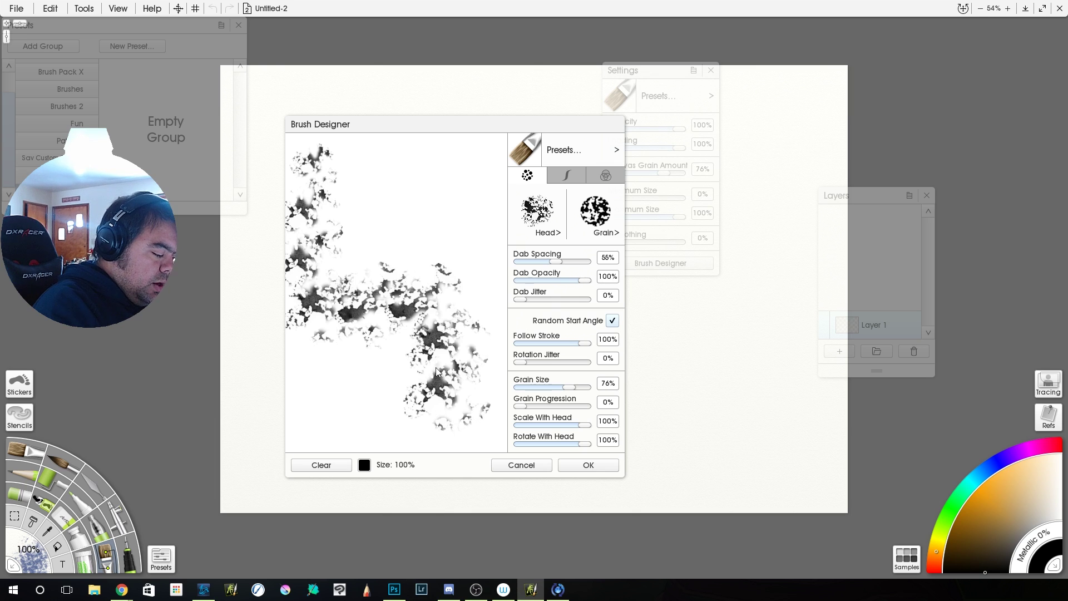
click(320, 469)
Lower Rotate With Head to 53% and bring the brush image collection back up.
drag(584, 444, 550, 446)
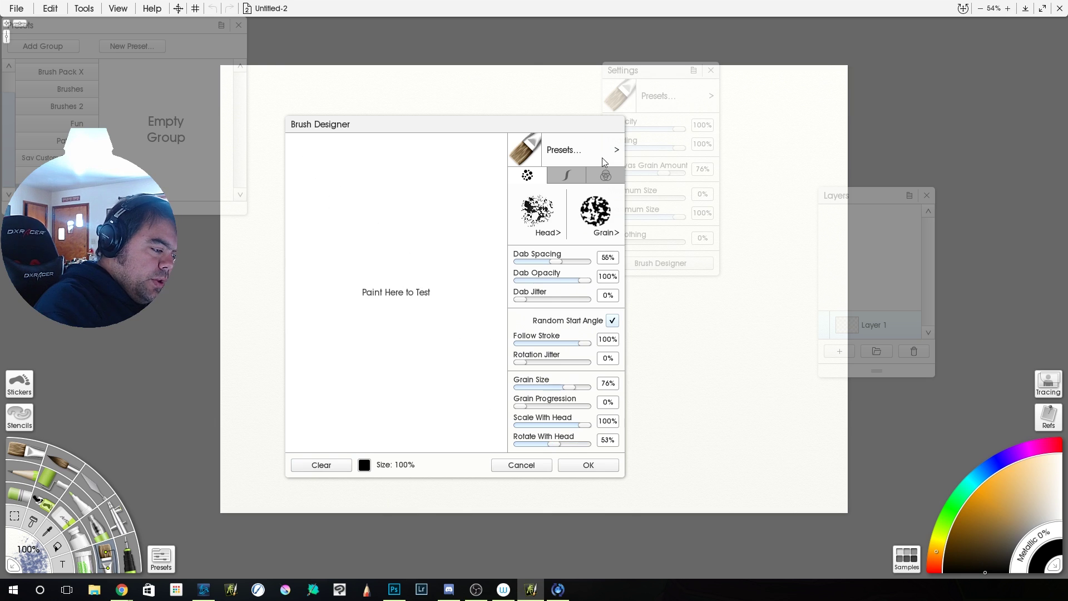
click(542, 217)
click(628, 236)
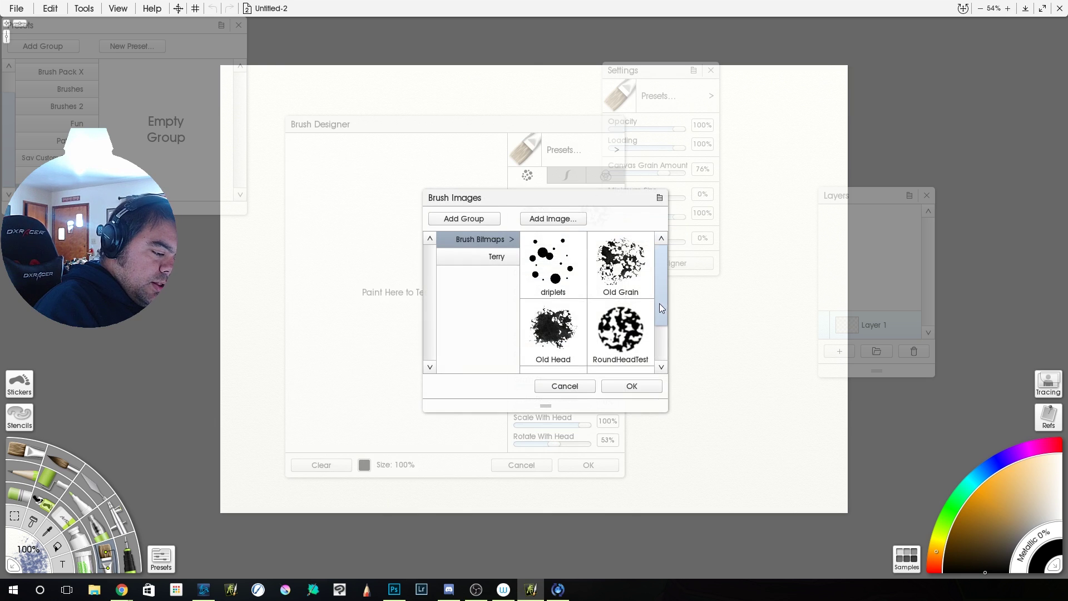
Switch the brush head to the WhiteCircle image and test its dabs.
click(659, 303)
click(554, 336)
click(632, 386)
mouse_move(325, 171)
mouse_down()
mouse_move(328, 295)
mouse_move(406, 278)
mouse_move(445, 301)
mouse_move(462, 363)
mouse_move(400, 414)
mouse_move(312, 367)
mouse_move(412, 219)
mouse_move(367, 239)
mouse_up()
click(327, 465)
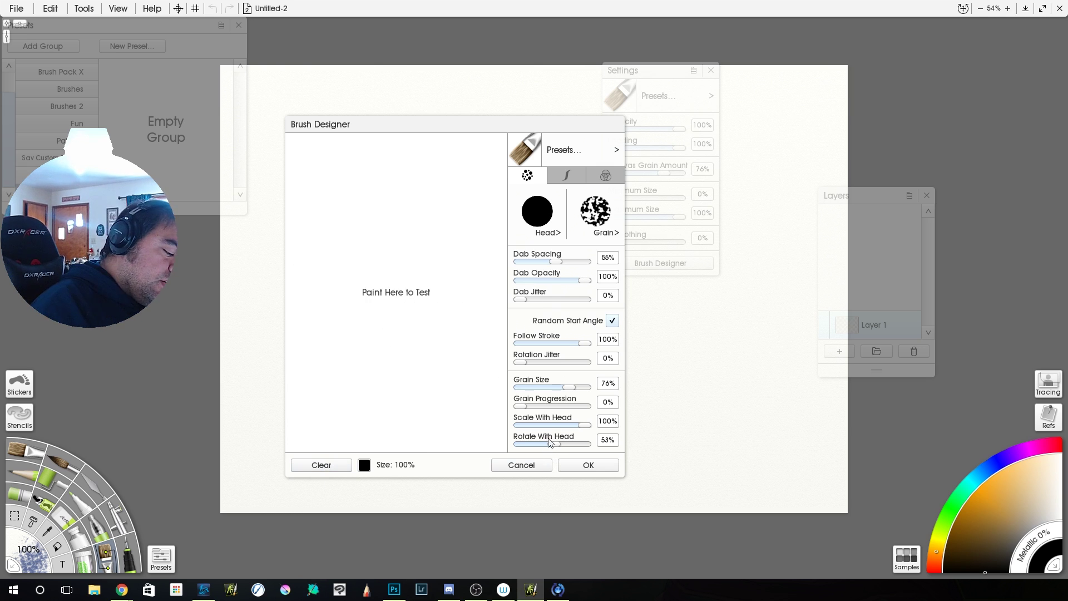
Reduce Rotate With Head to 34% and check the rotation with test dabs.
drag(555, 449, 539, 445)
click(382, 180)
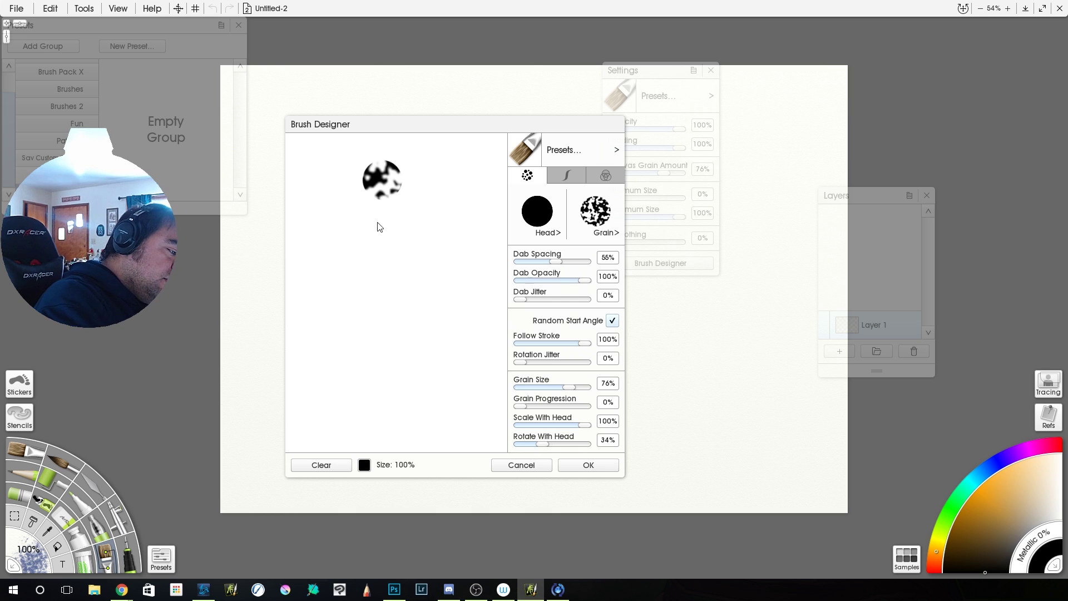
mouse_move(377, 226)
mouse_down()
mouse_move(395, 242)
mouse_move(430, 231)
mouse_move(446, 268)
mouse_move(382, 276)
mouse_move(313, 255)
mouse_move(340, 339)
mouse_move(414, 317)
mouse_move(439, 392)
mouse_up()
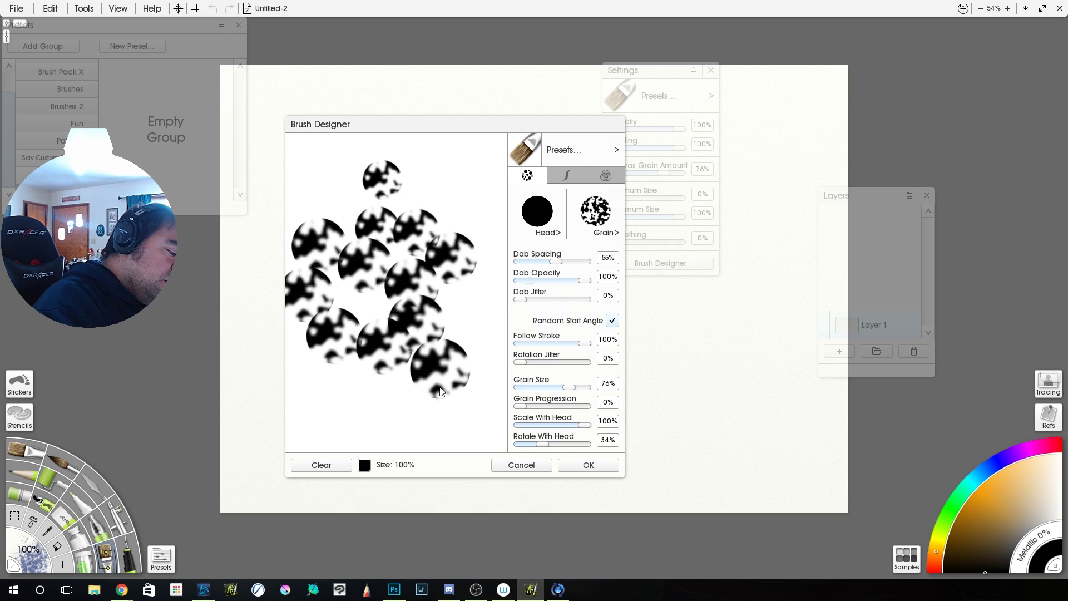
click(322, 465)
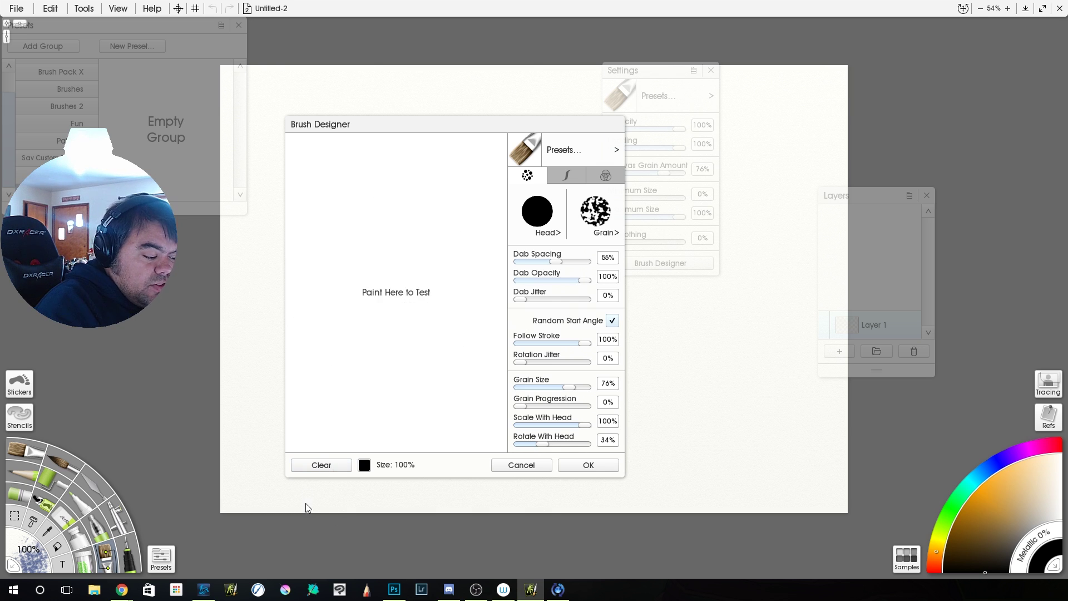
Try Dab Jitter at 100% with a test stroke, then drag it back toward 0%.
drag(522, 299, 590, 300)
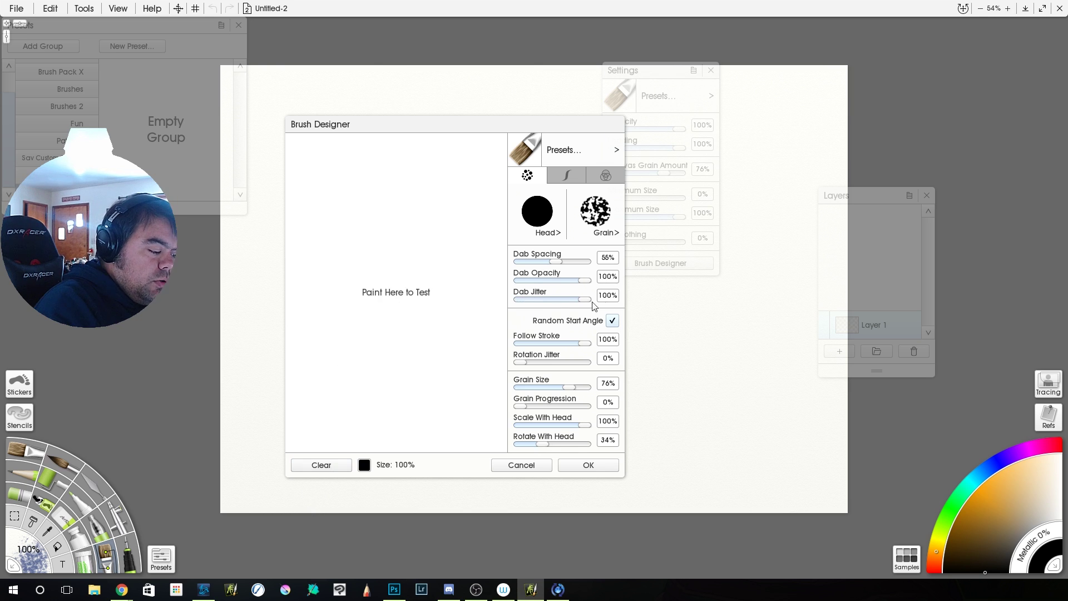
mouse_move(365, 163)
mouse_down()
mouse_move(359, 245)
mouse_move(384, 350)
mouse_move(371, 423)
mouse_up()
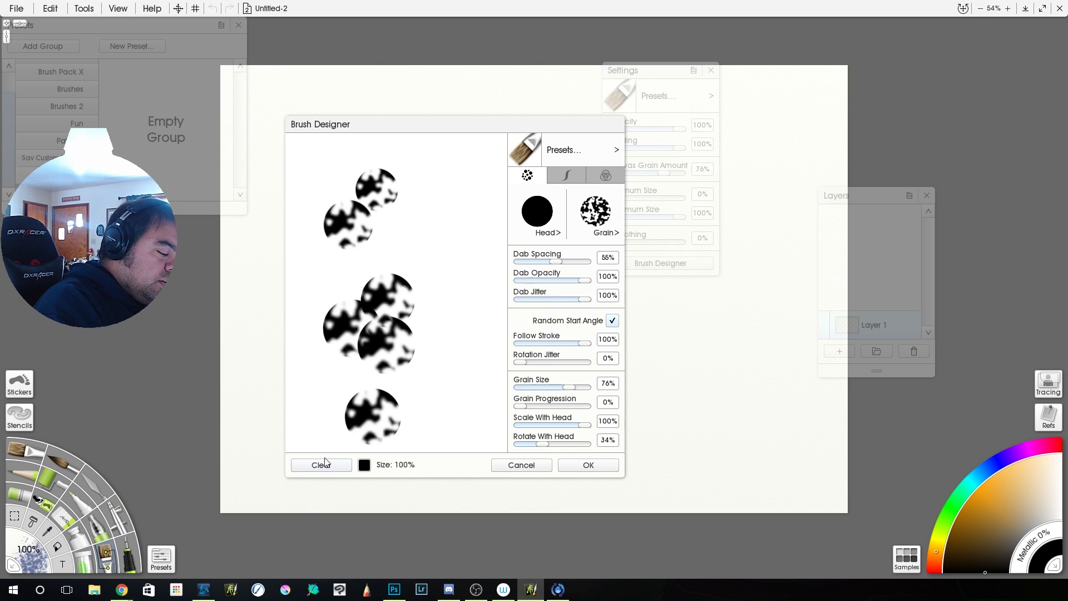
click(323, 465)
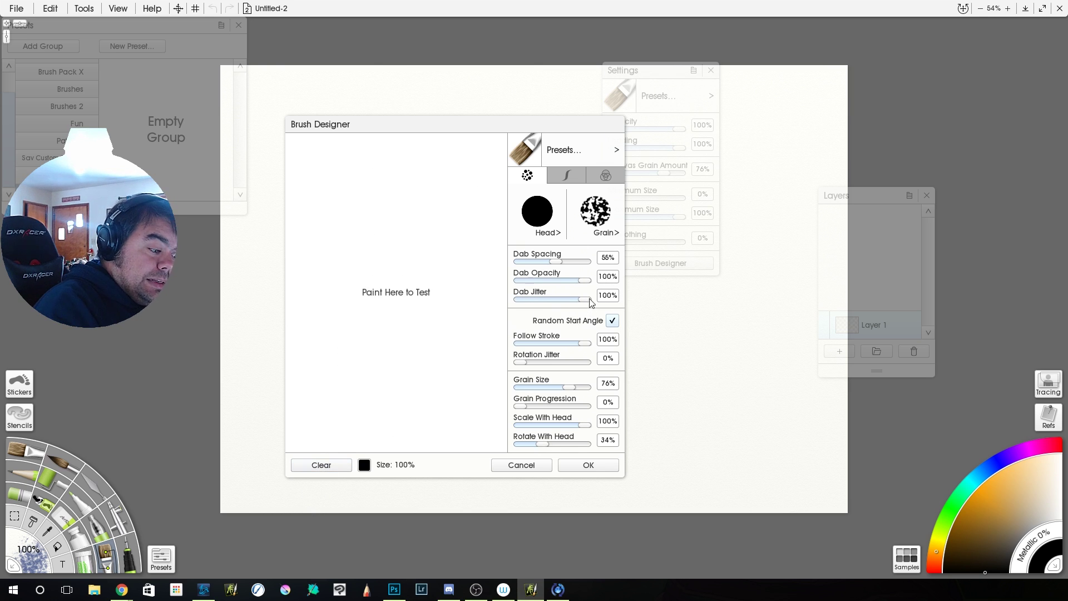
drag(590, 300, 472, 368)
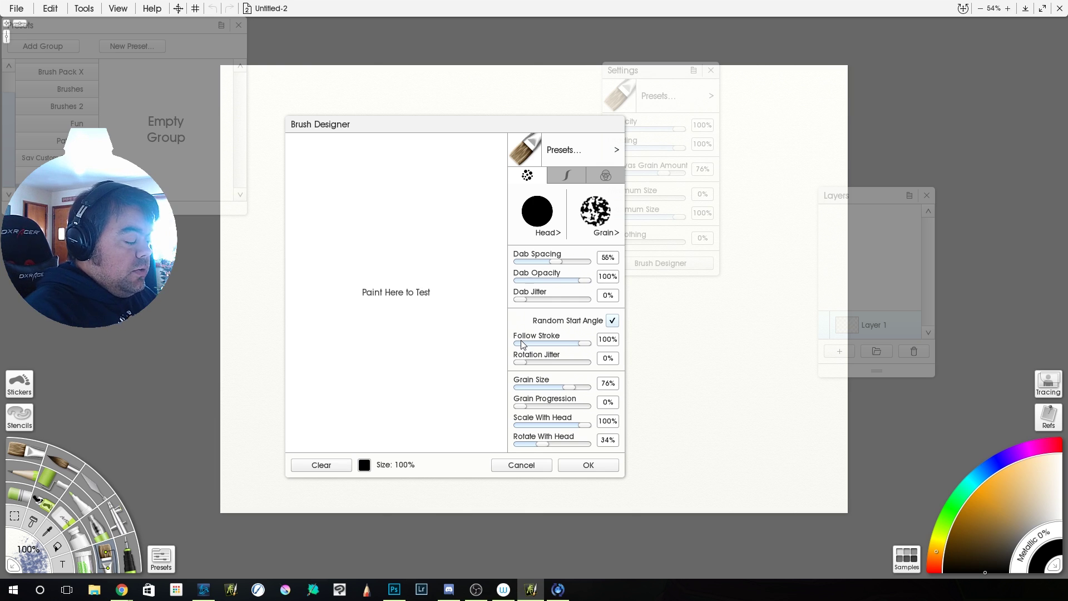
Look over the stroke and colour settings, then return to the head and grain settings.
click(565, 177)
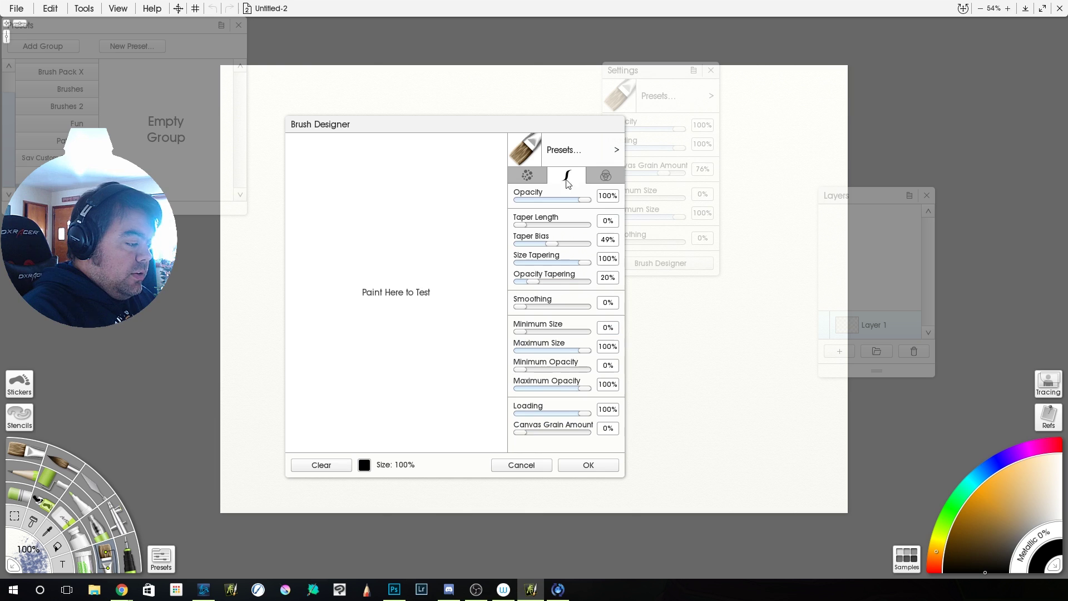
click(608, 177)
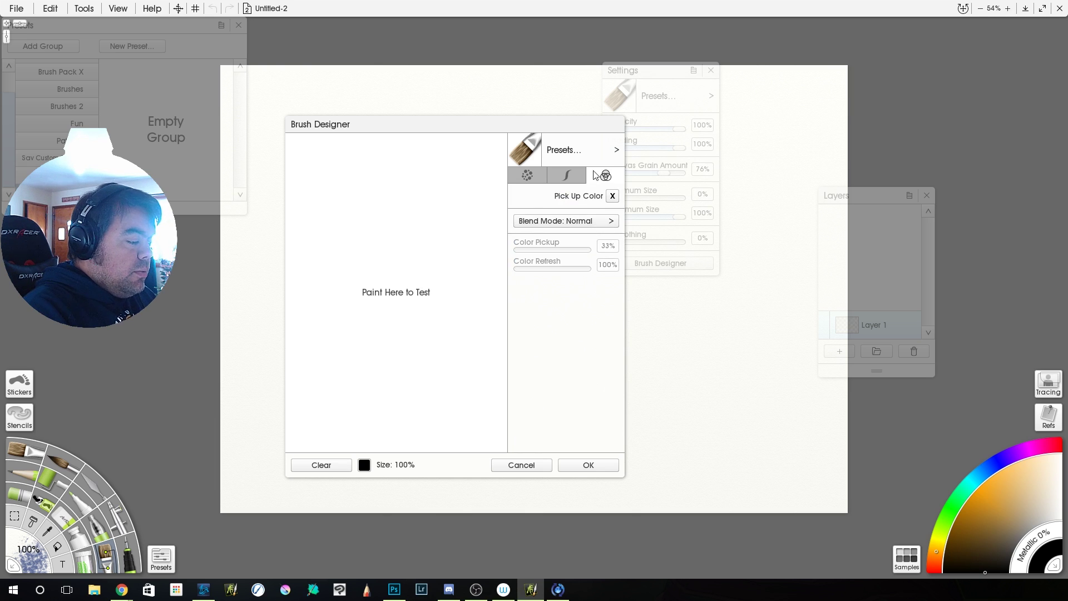
click(524, 177)
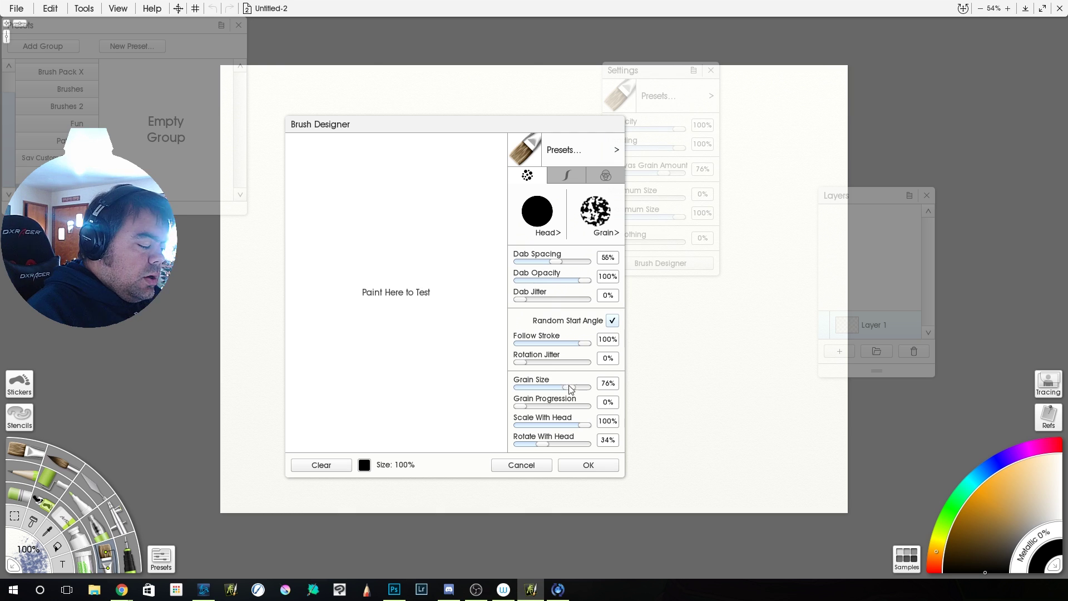
Shrink grain size to about 13% and tighten dab spacing to 4%, testing the strokes.
drag(568, 387, 525, 394)
drag(378, 192, 366, 361)
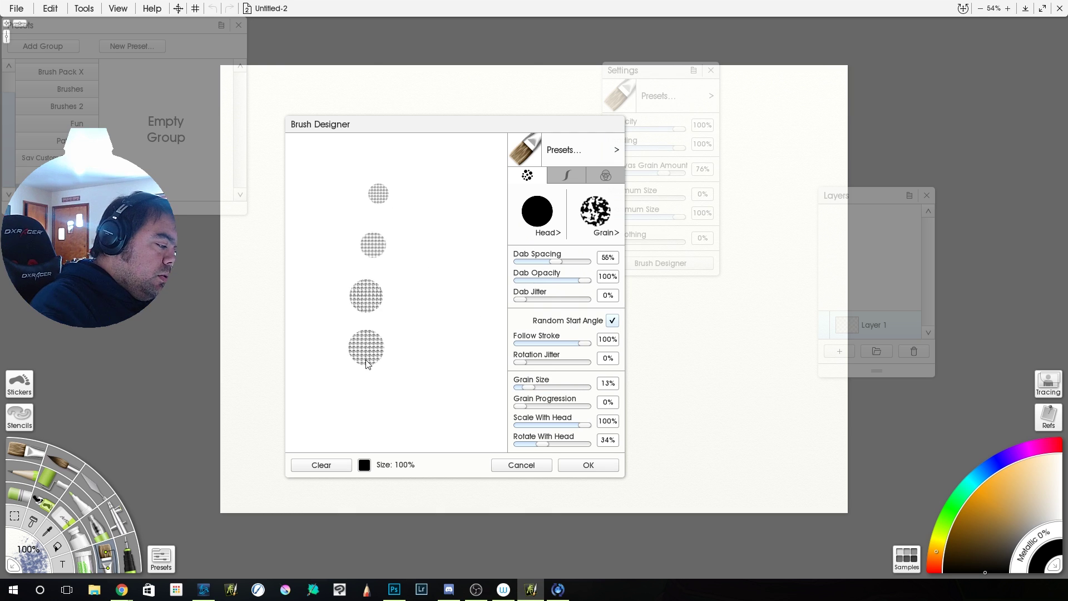
drag(556, 261, 521, 262)
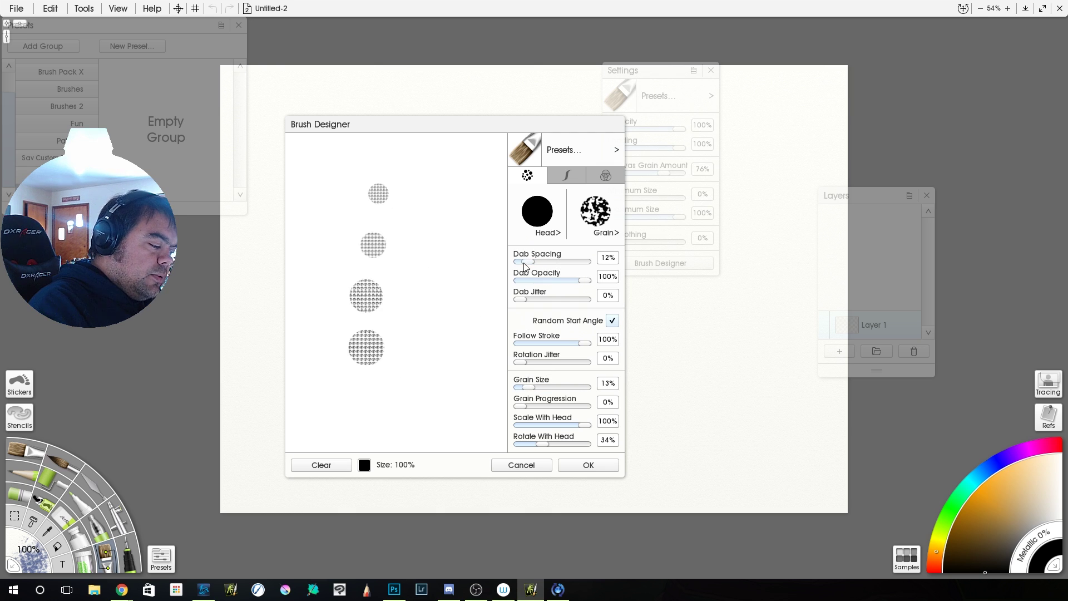
click(321, 465)
drag(369, 149, 346, 293)
drag(406, 176, 371, 323)
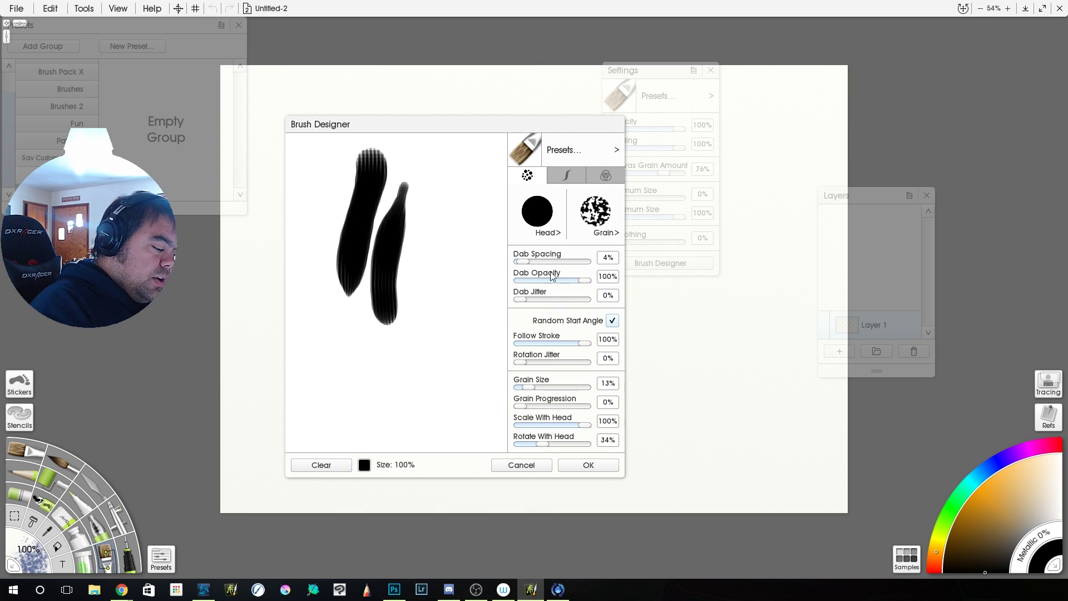
click(337, 465)
Increase the brush grain size to 42% and preview it with grainy test strokes.
click(598, 221)
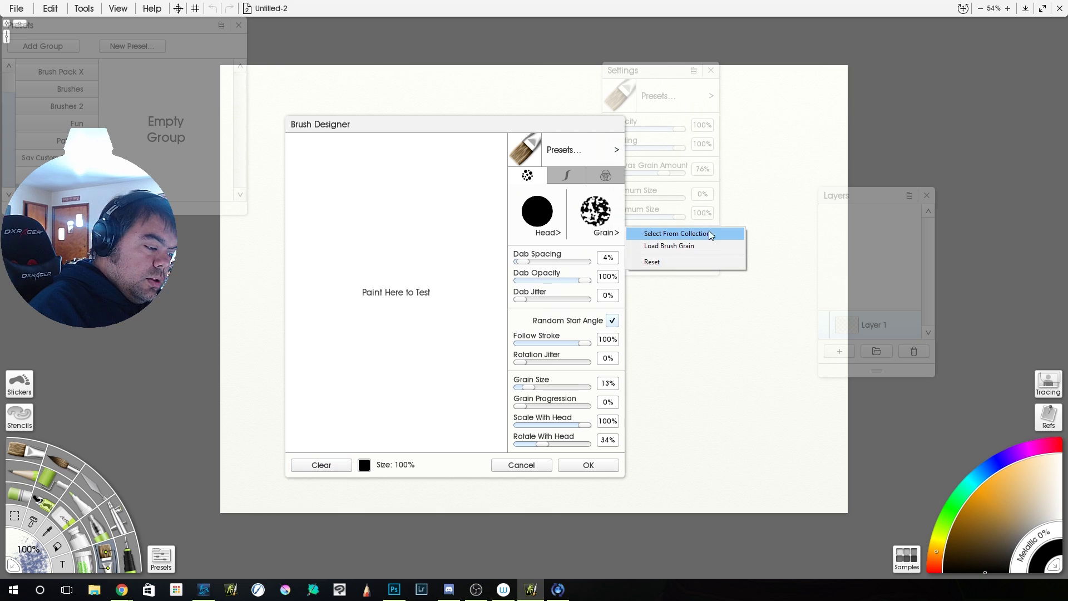
click(430, 438)
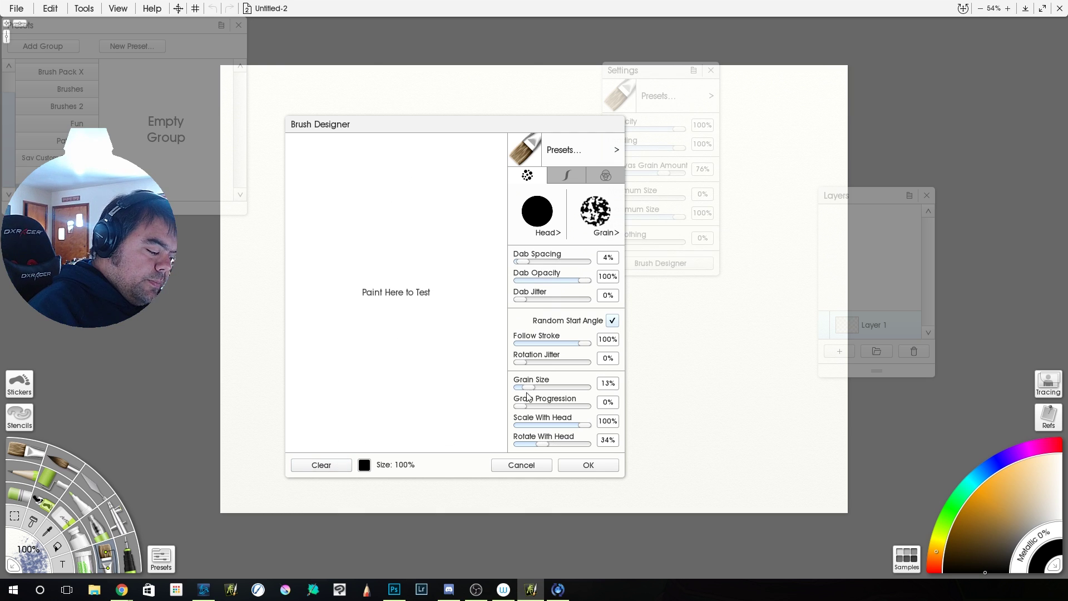
drag(529, 390, 548, 388)
drag(386, 195, 378, 248)
drag(408, 211, 403, 319)
mouse_move(426, 219)
mouse_down()
mouse_move(453, 334)
mouse_move(374, 392)
mouse_move(362, 433)
mouse_up()
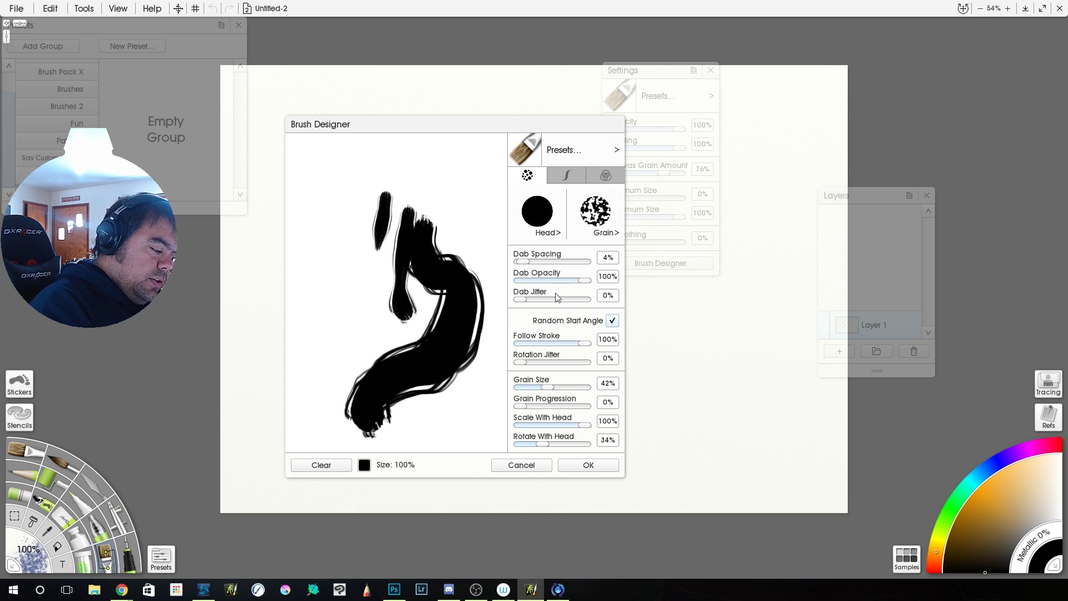
click(329, 467)
Lower dab opacity to 37%, test the fainter strokes, and glance at the stroke settings.
drag(585, 281, 543, 280)
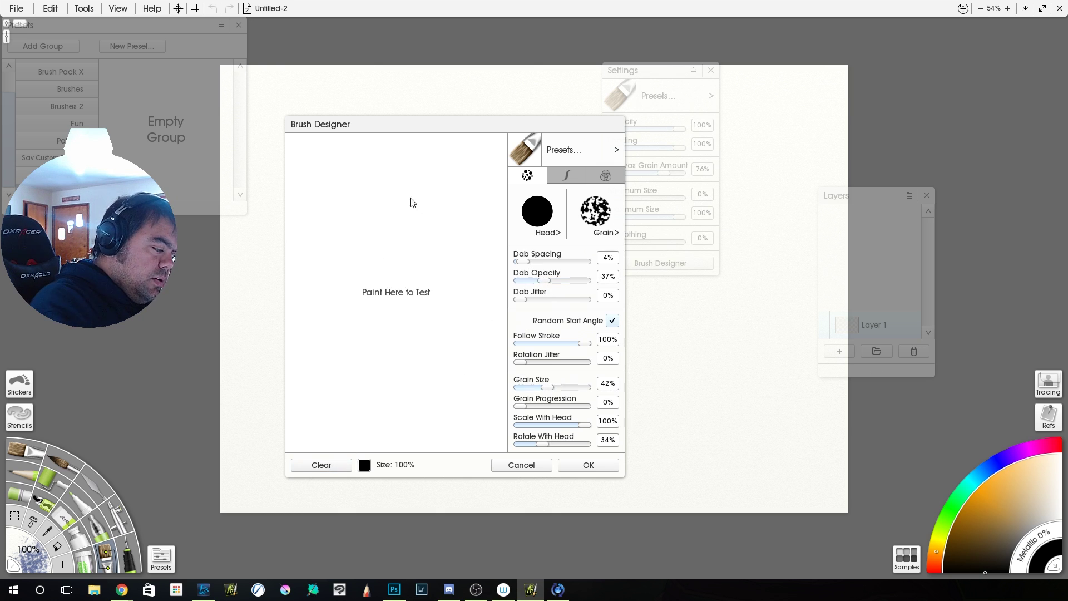
mouse_move(411, 173)
mouse_down()
mouse_move(368, 384)
mouse_move(384, 393)
mouse_up()
drag(402, 411, 458, 210)
drag(441, 375, 492, 211)
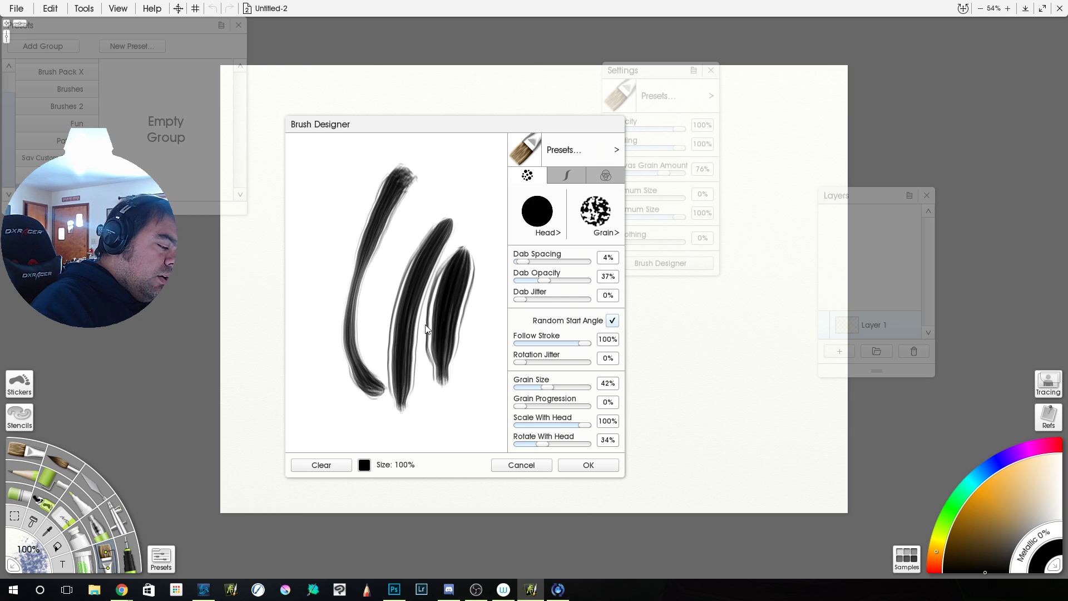
click(322, 469)
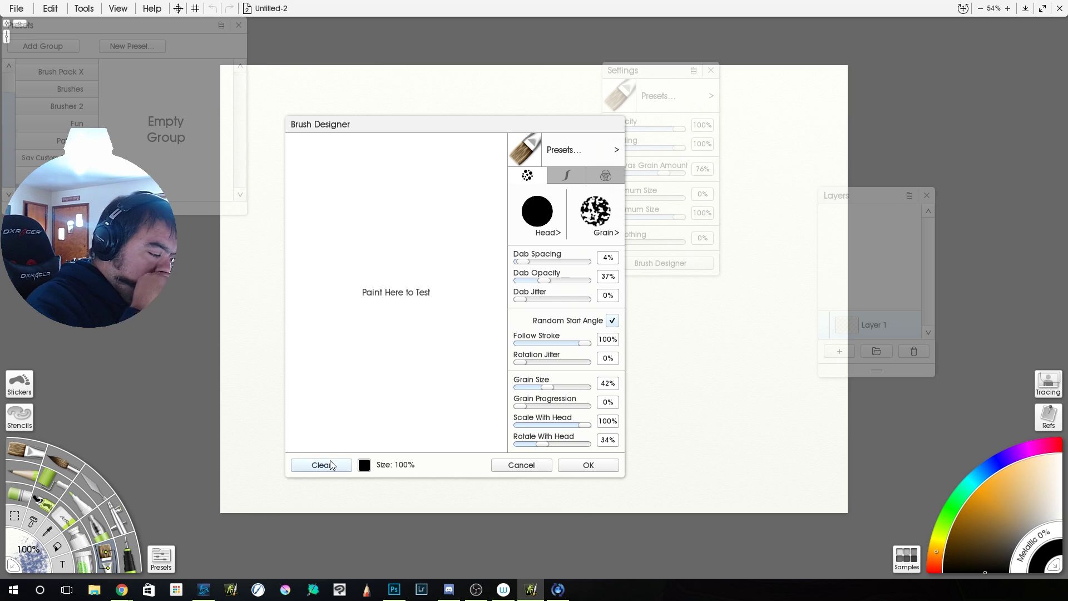
click(565, 178)
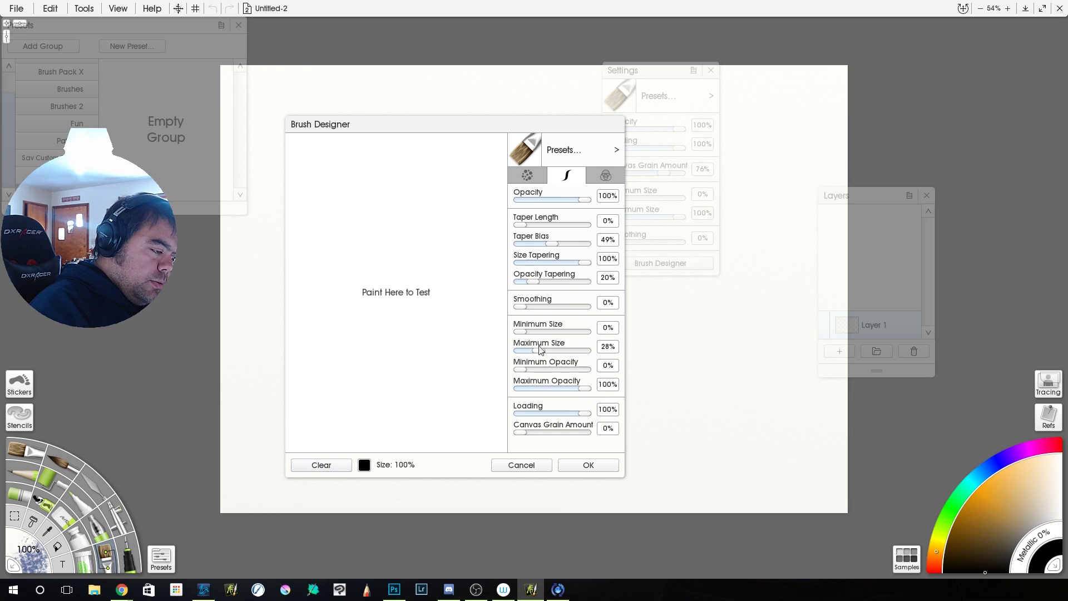
click(525, 177)
Adjust the test brush size down to 13%, painting and clearing test strokes along the way.
click(565, 177)
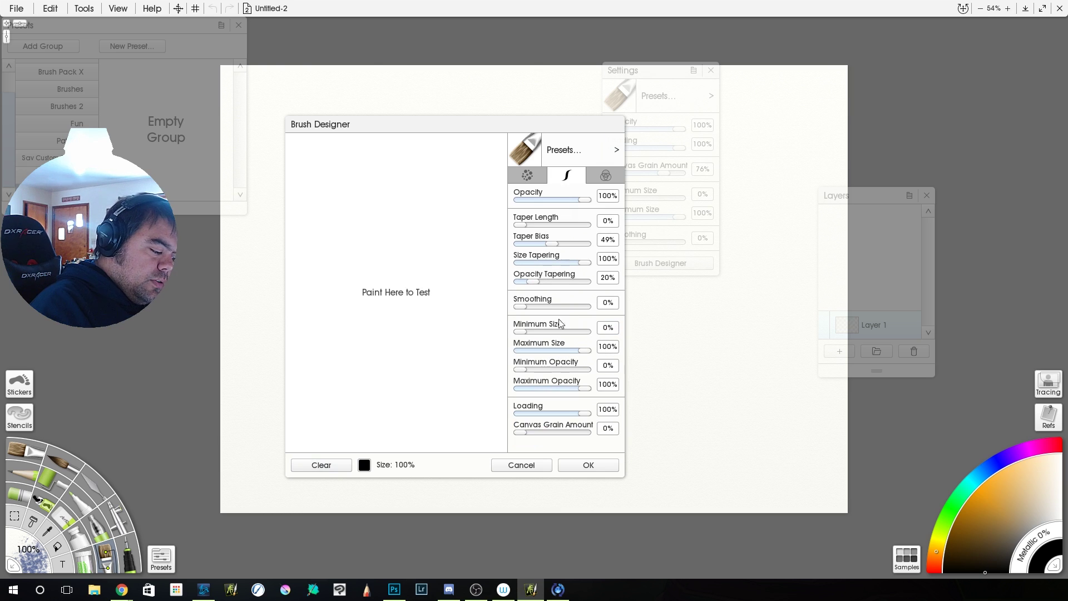
click(525, 179)
mouse_move(426, 148)
mouse_down()
mouse_move(367, 237)
mouse_move(373, 395)
mouse_move(441, 250)
mouse_up()
drag(451, 384, 442, 273)
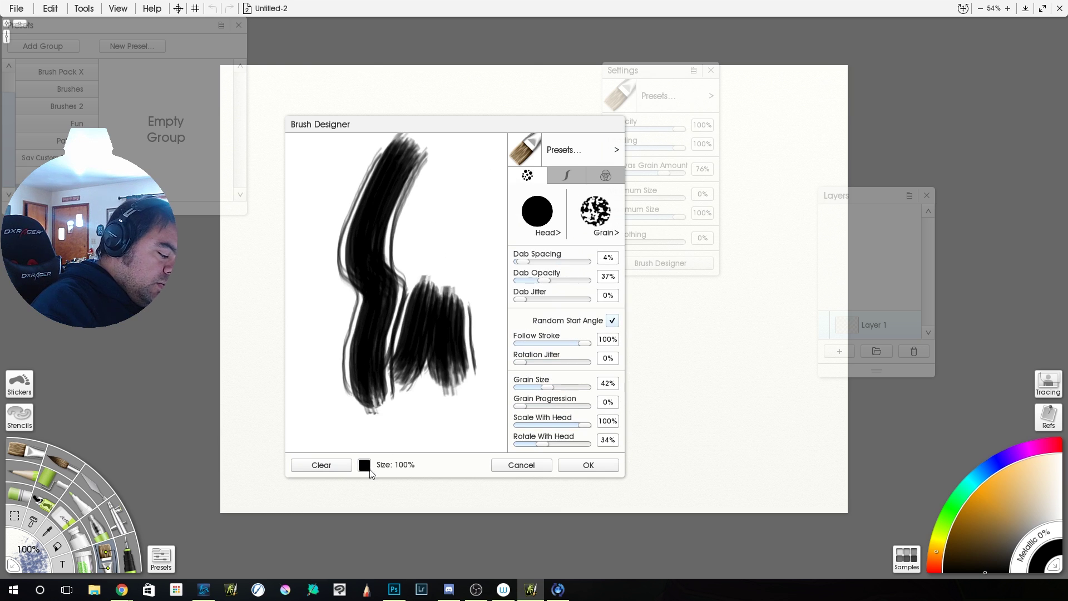
drag(415, 467, 357, 484)
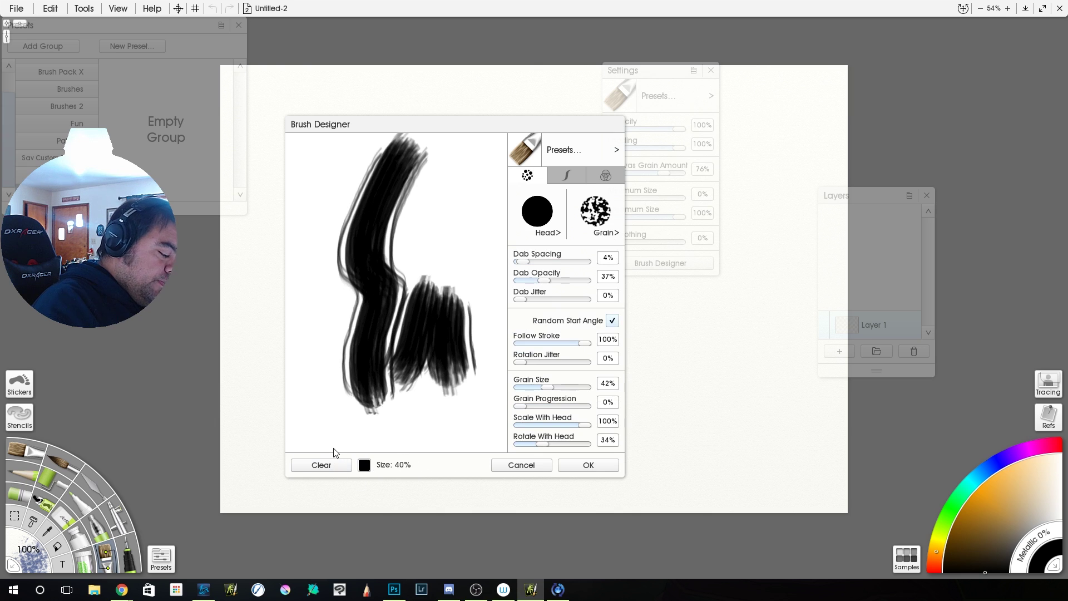
click(333, 468)
drag(388, 197, 372, 350)
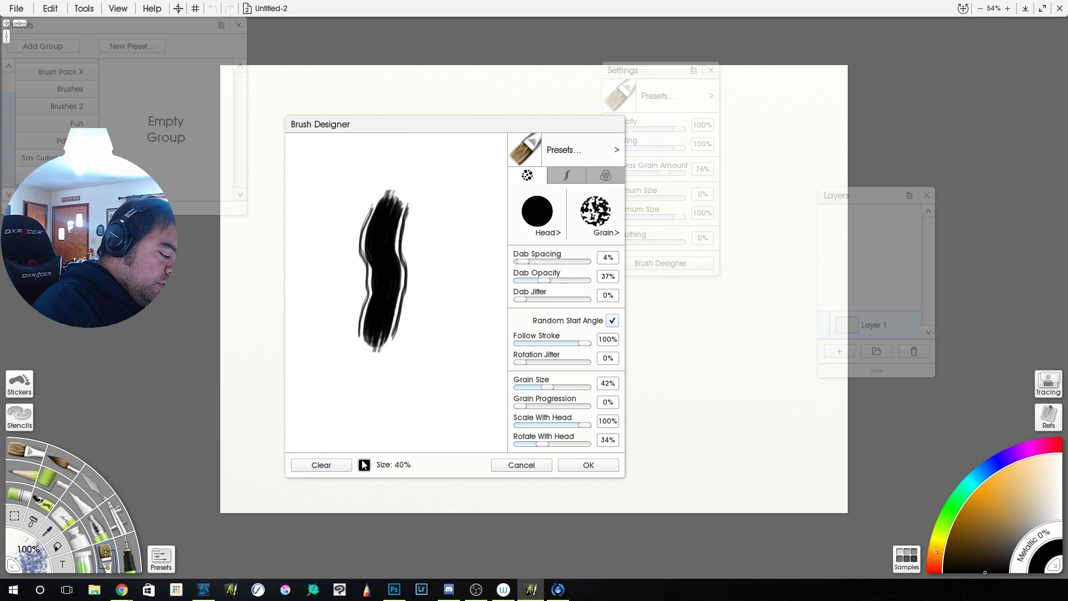
click(340, 469)
mouse_move(410, 469)
mouse_down()
mouse_move(398, 503)
mouse_move(336, 496)
mouse_move(370, 499)
mouse_up()
mouse_move(372, 192)
mouse_down()
mouse_move(365, 266)
mouse_move(410, 382)
mouse_move(442, 225)
mouse_up()
click(338, 465)
Narrow the brush size range to 21% minimum and 62% maximum, then test it.
click(566, 176)
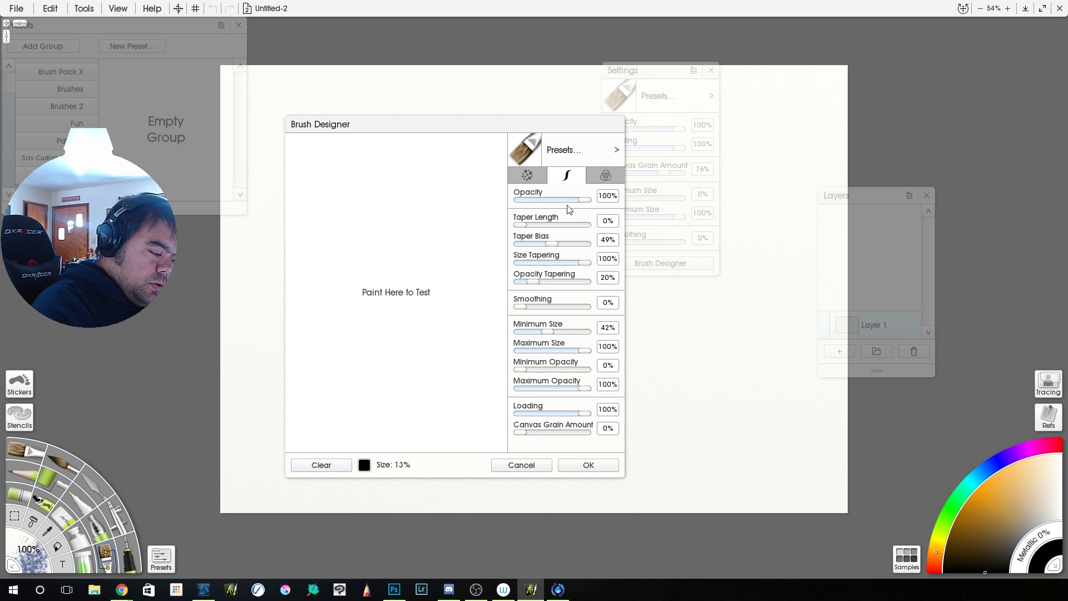
drag(565, 349, 533, 332)
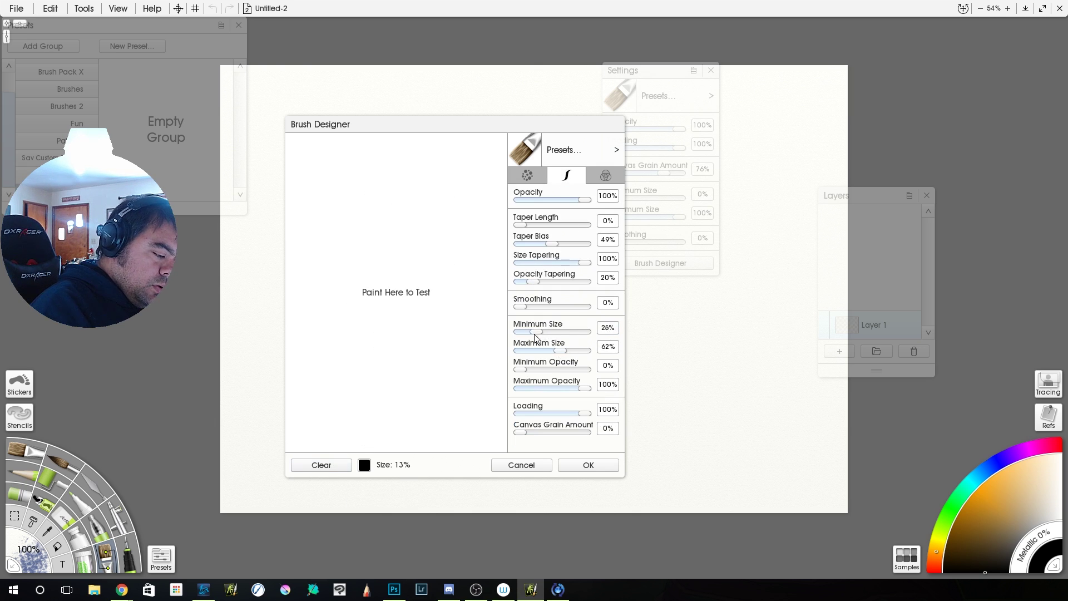
mouse_move(391, 190)
mouse_down()
mouse_move(375, 220)
mouse_move(396, 279)
mouse_move(376, 389)
mouse_up()
drag(417, 357, 453, 214)
mouse_move(431, 383)
mouse_down()
mouse_move(474, 243)
mouse_move(460, 327)
mouse_up()
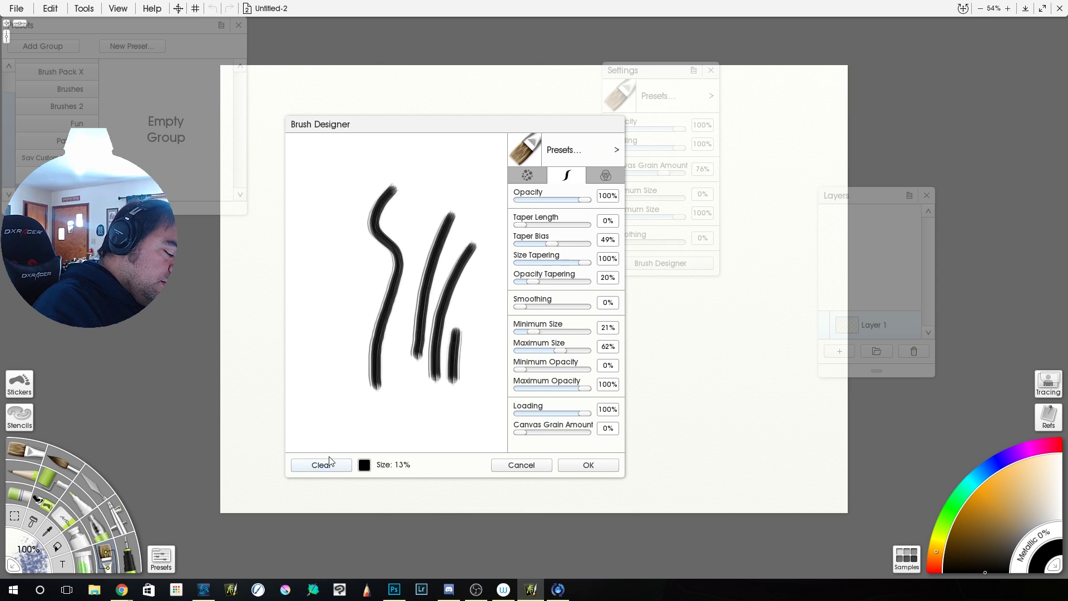
click(332, 464)
Experiment with grain size from 0% up to 100%, testing strokes at each setting.
click(529, 175)
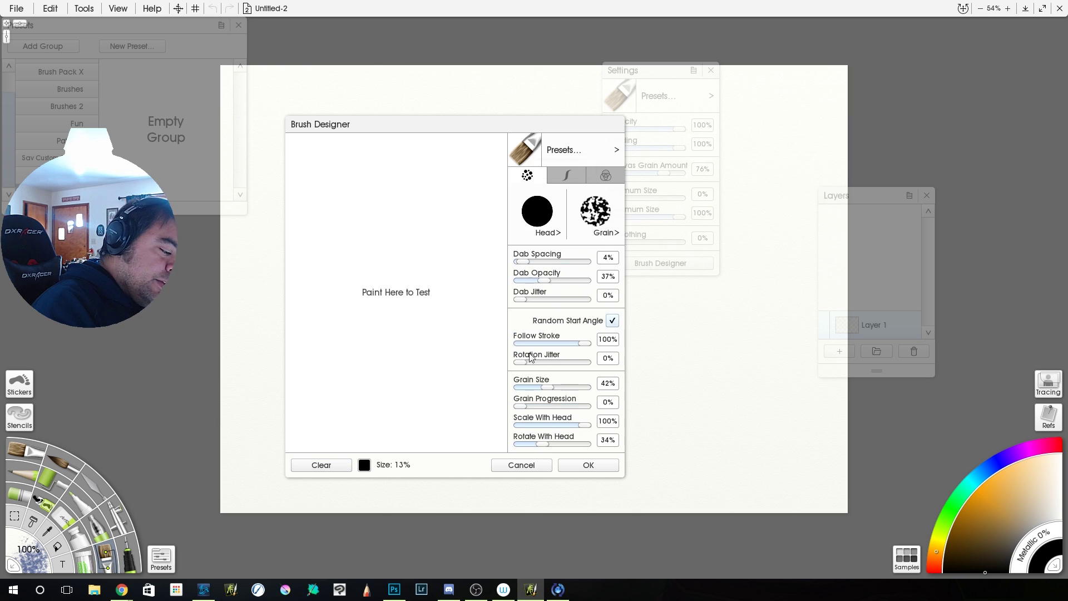
drag(552, 388, 559, 392)
drag(418, 394, 420, 340)
drag(442, 376, 445, 278)
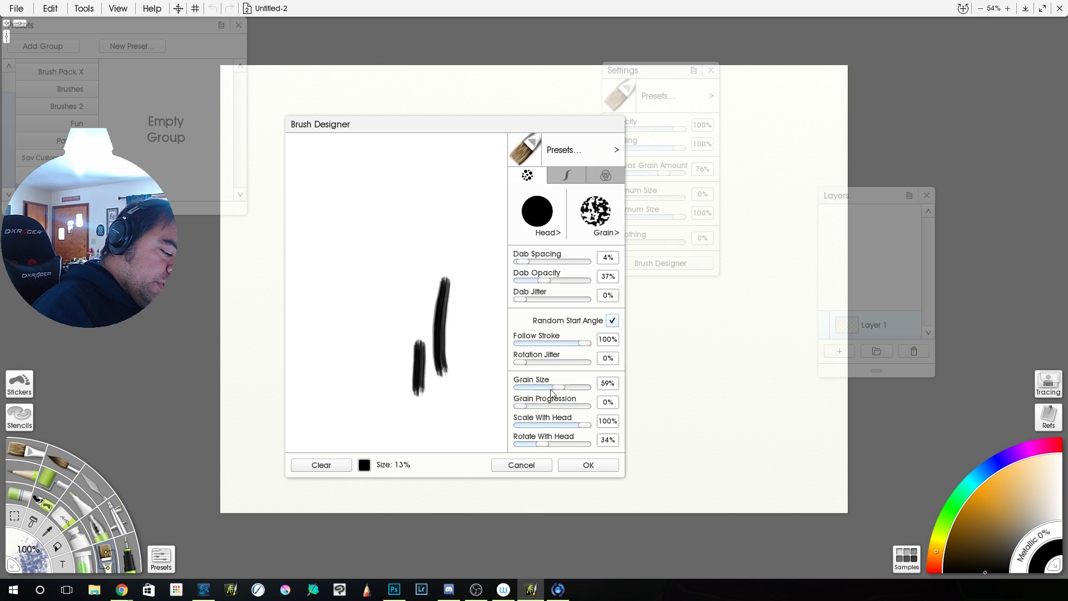
drag(553, 392, 514, 391)
drag(333, 191, 352, 402)
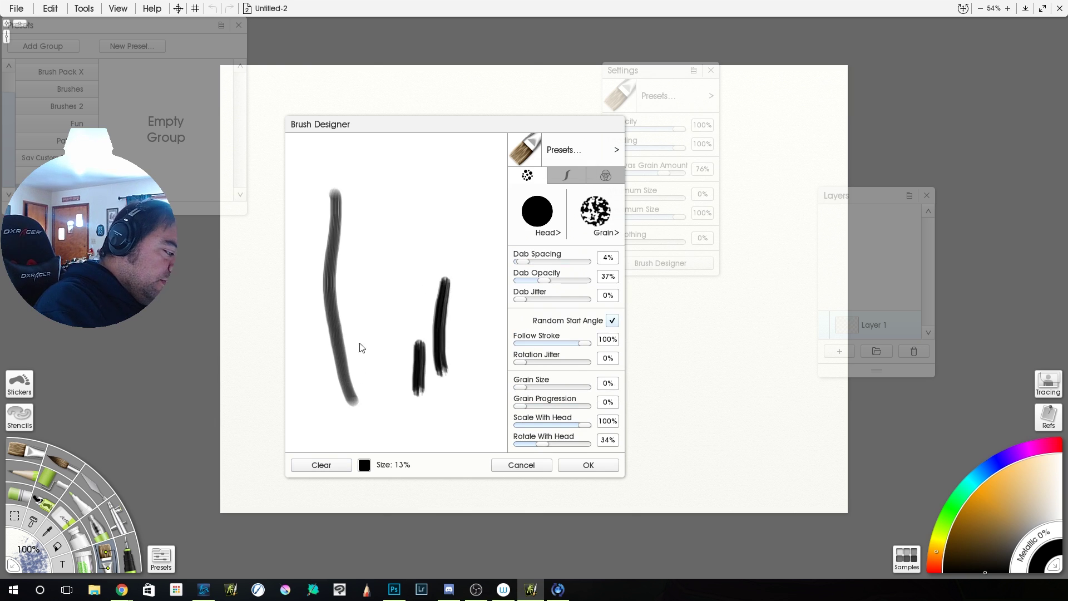
mouse_move(362, 325)
mouse_down()
mouse_move(398, 233)
mouse_move(471, 171)
mouse_up()
click(335, 466)
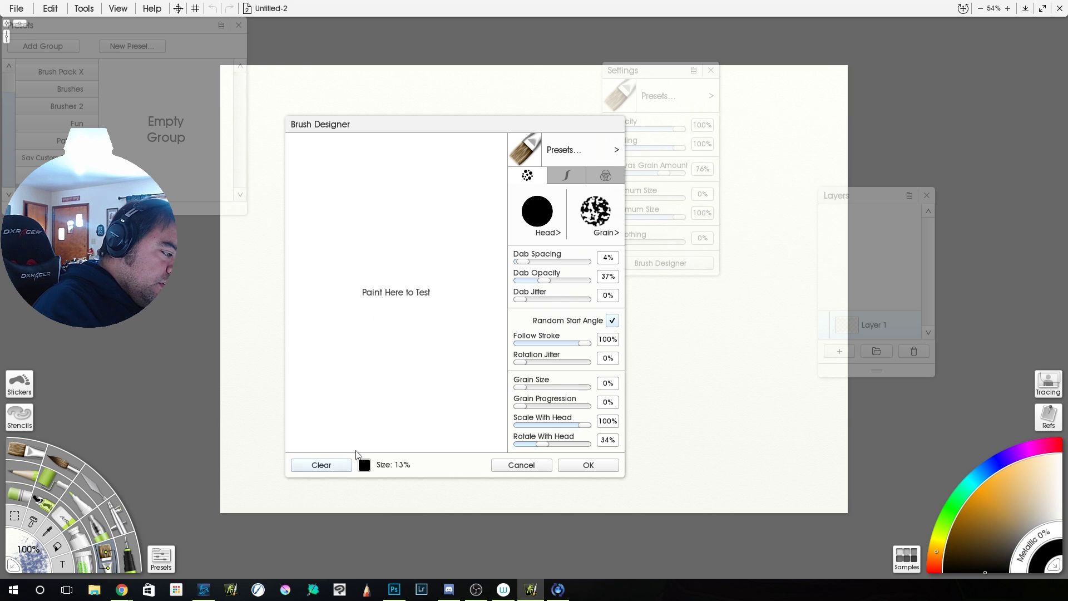
drag(525, 387, 627, 384)
mouse_move(336, 167)
mouse_down()
mouse_move(319, 287)
mouse_move(382, 251)
mouse_move(388, 199)
mouse_up()
drag(407, 337, 421, 180)
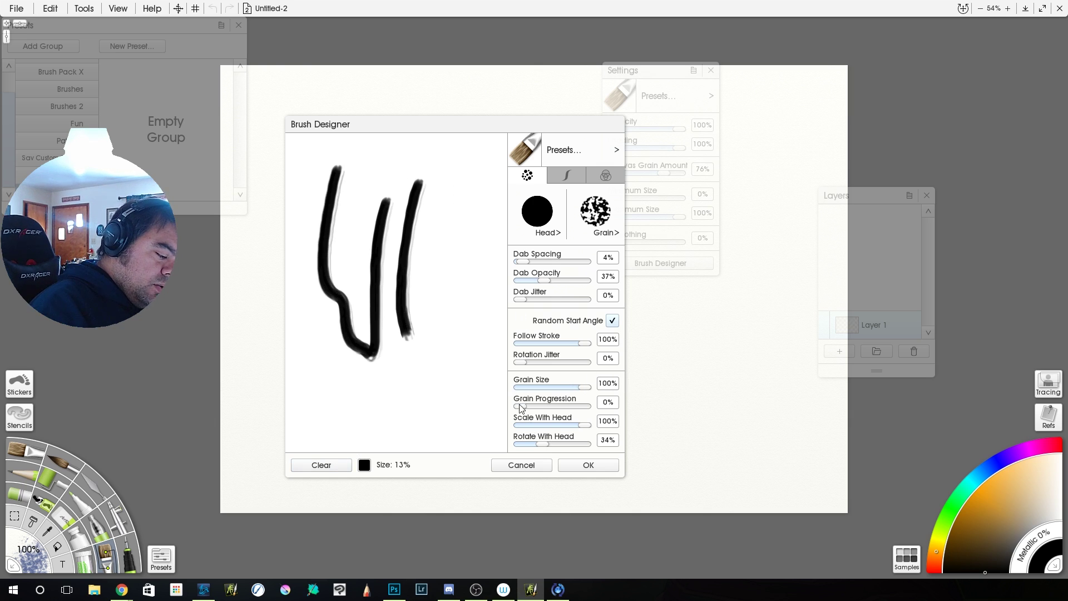
Try grain progression at 66% with test strokes, then reset it to 0%.
drag(523, 406, 559, 406)
mouse_move(448, 177)
mouse_down()
mouse_move(470, 359)
mouse_move(425, 416)
mouse_up()
mouse_move(324, 413)
mouse_down()
mouse_move(393, 392)
mouse_move(432, 345)
mouse_move(482, 207)
mouse_move(445, 283)
mouse_up()
click(335, 467)
mouse_move(563, 406)
mouse_down()
mouse_move(497, 444)
mouse_move(515, 445)
mouse_up()
Set Rotate With Head to 0% and test Scale With Head at 19% before restoring 100%.
drag(412, 163, 364, 447)
mouse_move(419, 393)
mouse_down()
mouse_move(417, 429)
mouse_move(451, 216)
mouse_up()
drag(579, 426, 533, 425)
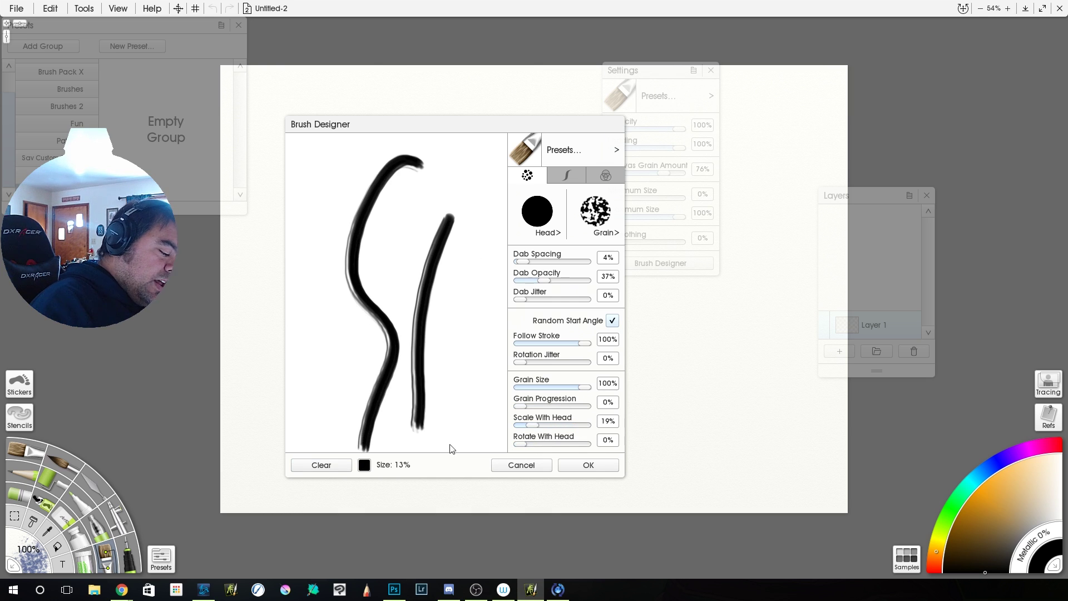
click(331, 466)
mouse_move(394, 169)
mouse_down()
mouse_move(352, 295)
mouse_move(389, 388)
mouse_move(439, 260)
mouse_up()
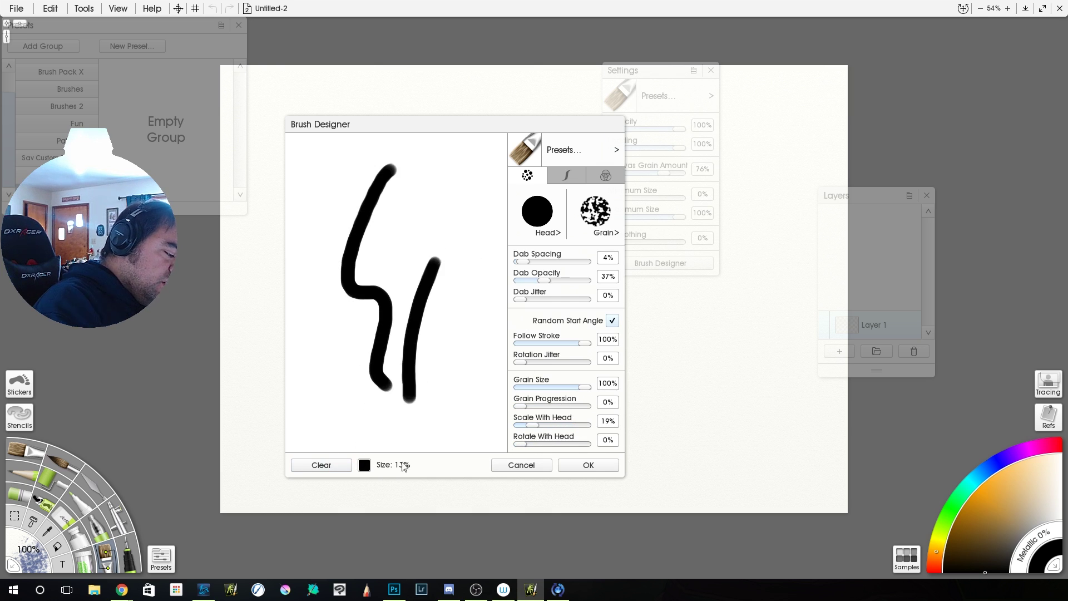
click(329, 473)
drag(532, 426, 611, 427)
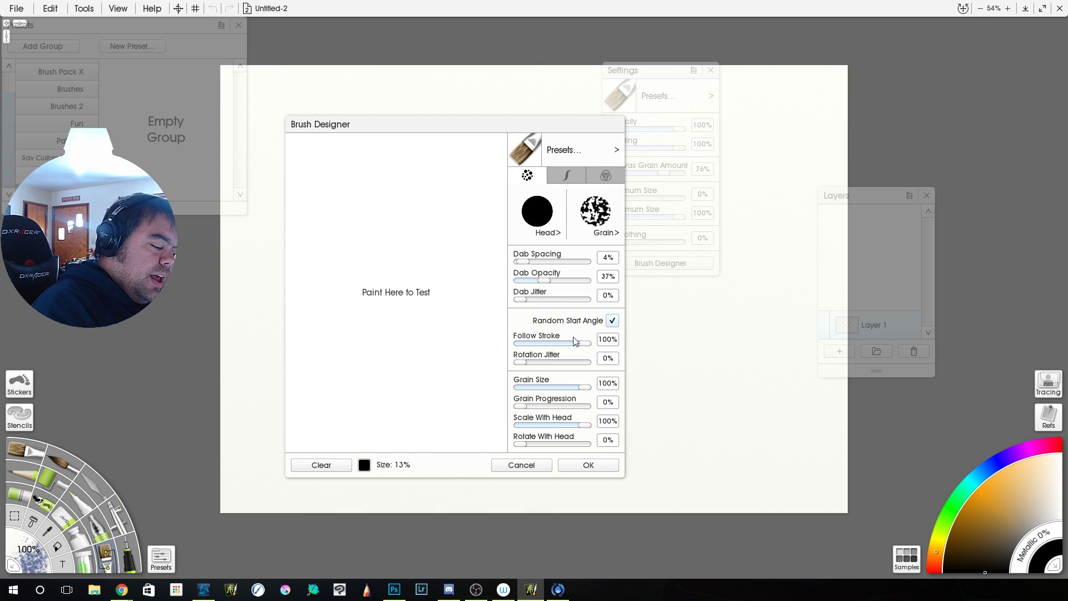
Raise rotation jitter to 68%, paint jittered test strokes, and clear the pad.
drag(520, 362, 545, 364)
mouse_move(385, 161)
mouse_down()
mouse_move(377, 288)
mouse_move(408, 412)
mouse_up()
mouse_move(425, 184)
mouse_down()
mouse_move(394, 248)
mouse_move(400, 286)
mouse_up()
drag(449, 186, 434, 311)
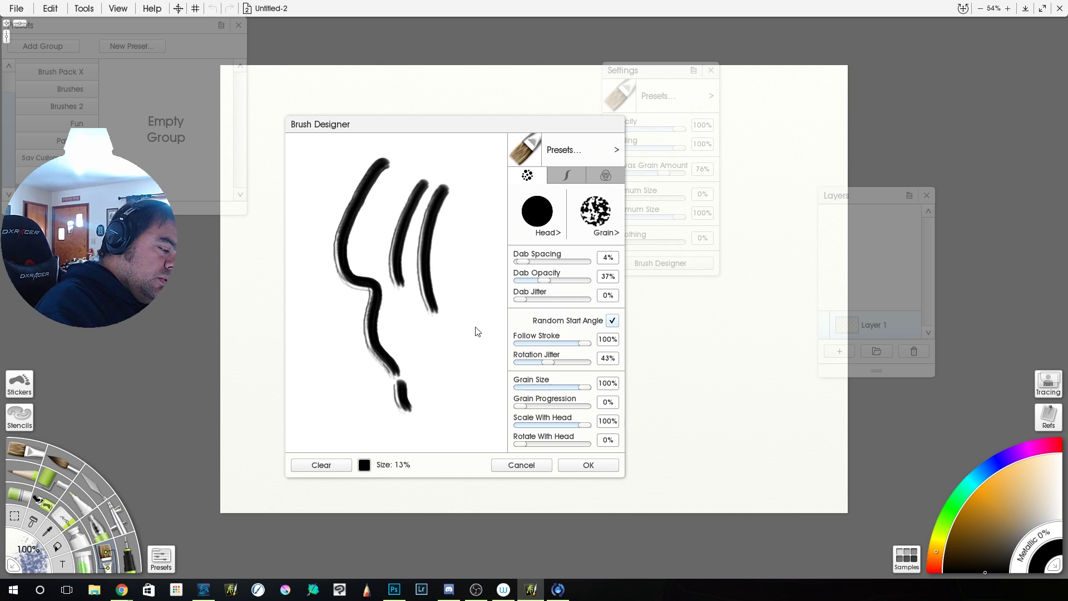
drag(550, 362, 565, 361)
mouse_move(460, 181)
mouse_down()
mouse_move(467, 372)
mouse_move(394, 302)
mouse_up()
click(317, 465)
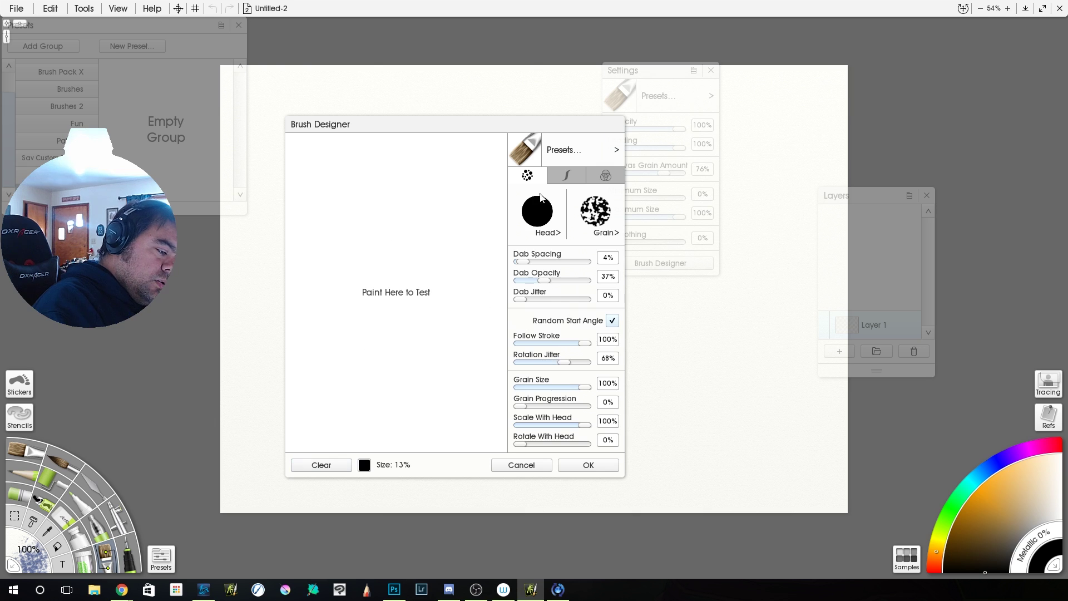
click(578, 203)
click(431, 365)
mouse_move(399, 177)
mouse_down()
mouse_move(369, 289)
mouse_move(434, 298)
mouse_move(472, 245)
mouse_move(456, 392)
mouse_up()
mouse_move(338, 407)
mouse_down()
mouse_move(308, 234)
mouse_move(352, 357)
mouse_move(349, 318)
mouse_up()
mouse_move(381, 412)
mouse_down()
mouse_move(371, 341)
mouse_move(405, 378)
mouse_up()
mouse_move(416, 427)
mouse_down()
mouse_move(427, 385)
mouse_move(443, 404)
mouse_up()
drag(445, 434, 465, 417)
click(471, 429)
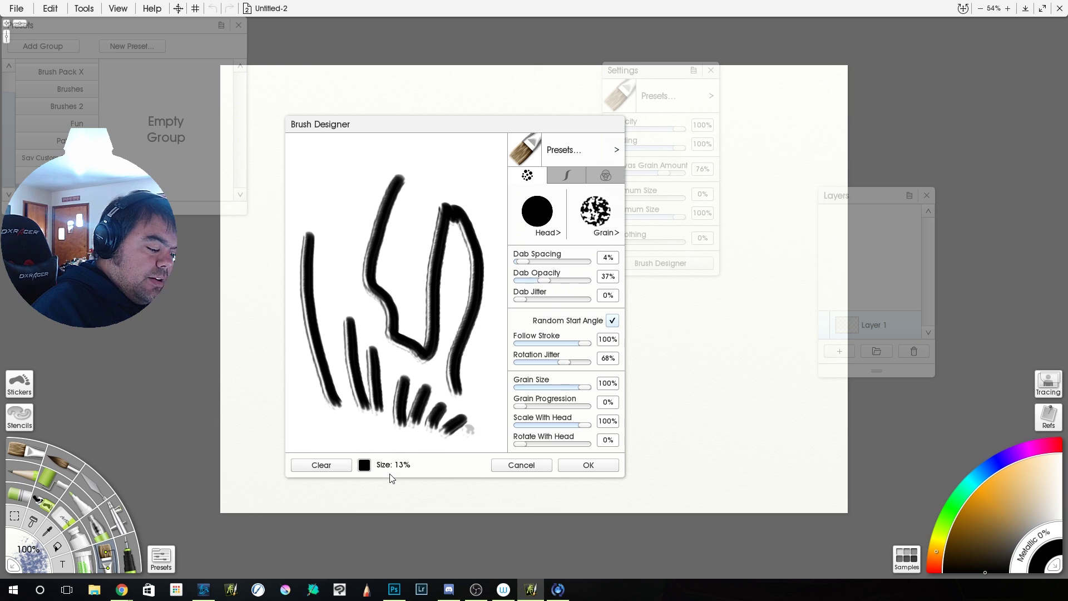
click(321, 466)
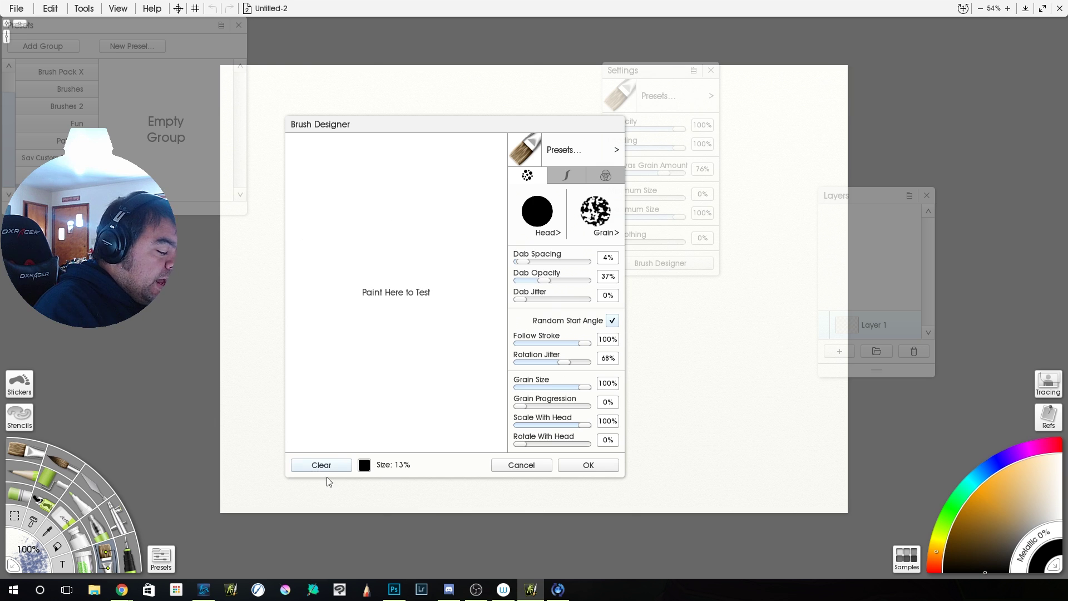